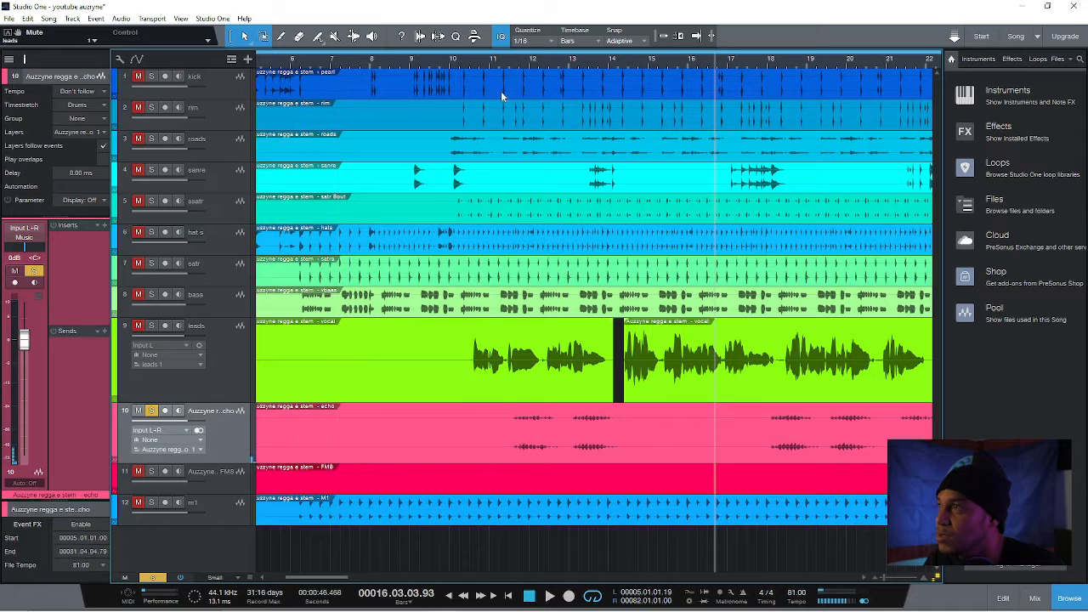
Play the soloed echo track from about bar 11, stop playback and turn off its solo
left_click(487, 59)
key("space")
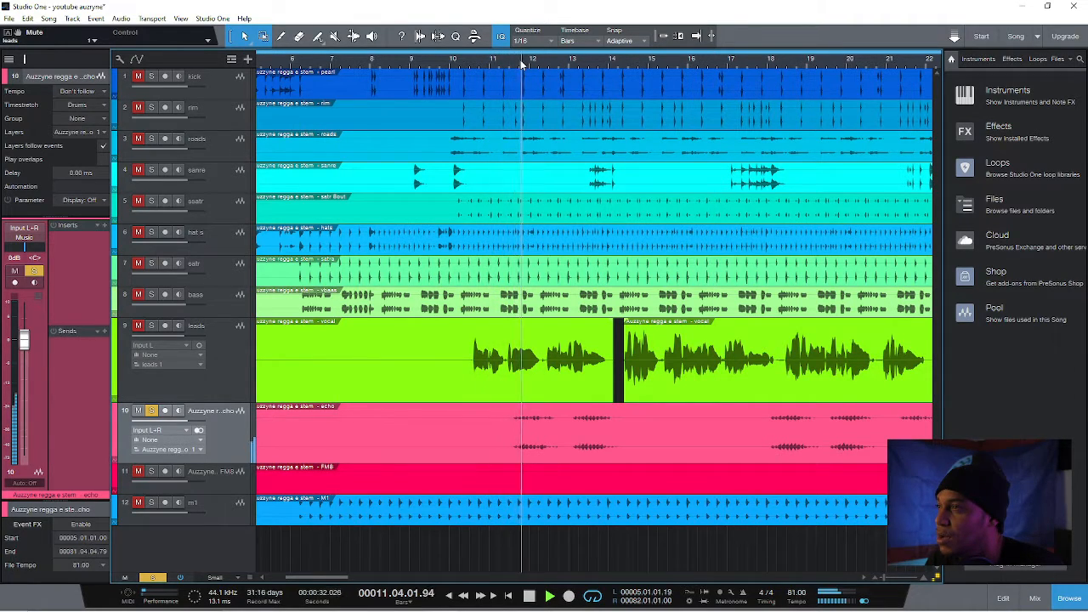
key("space")
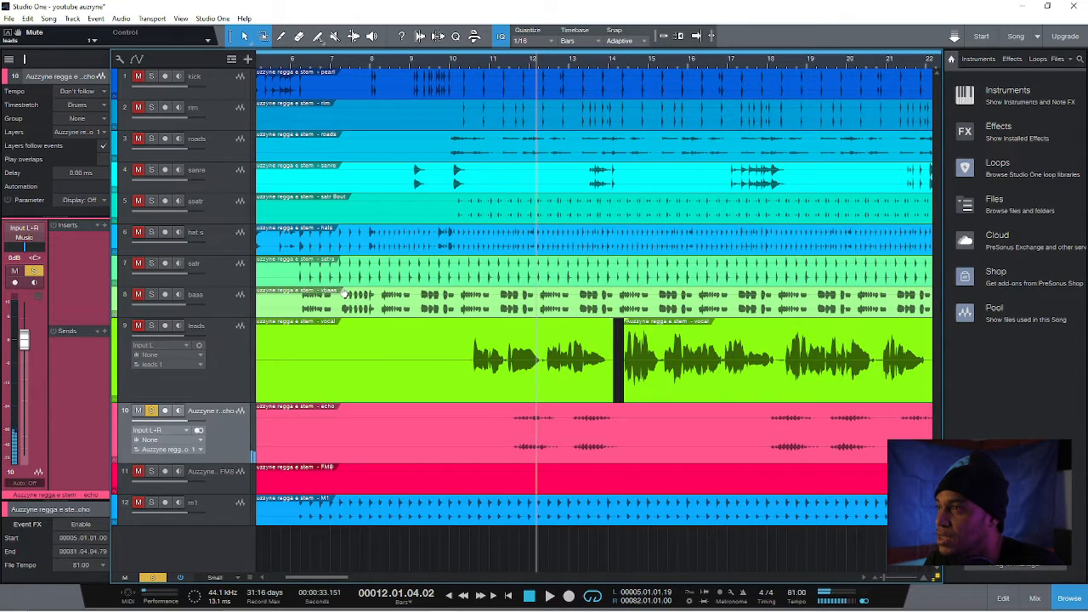
left_click(151, 410)
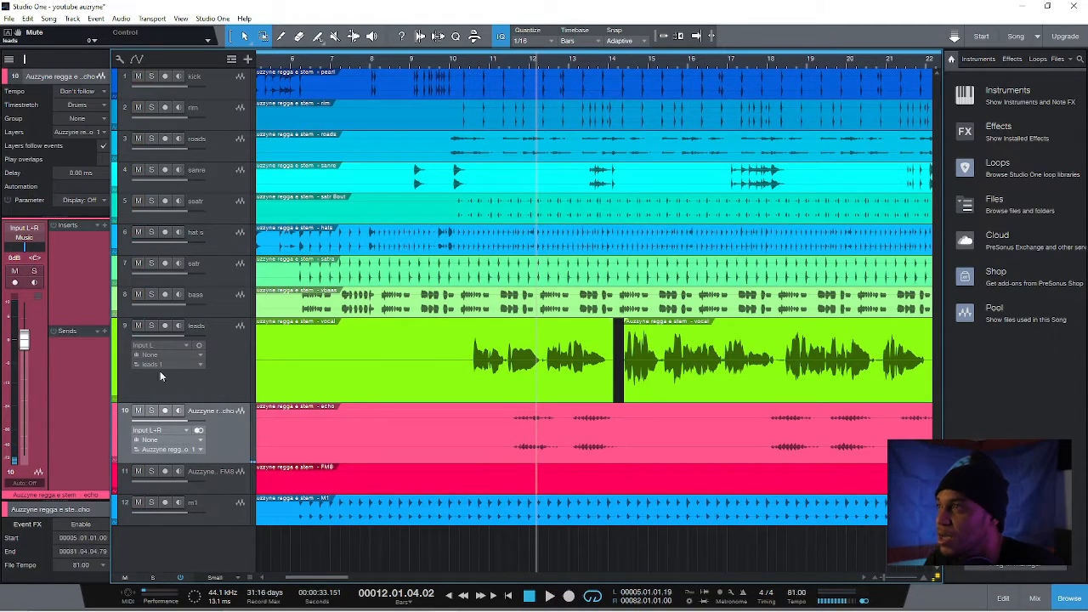
Mute the leads track, play the mix from just after bar 5 and select the kick track
left_click(272, 60)
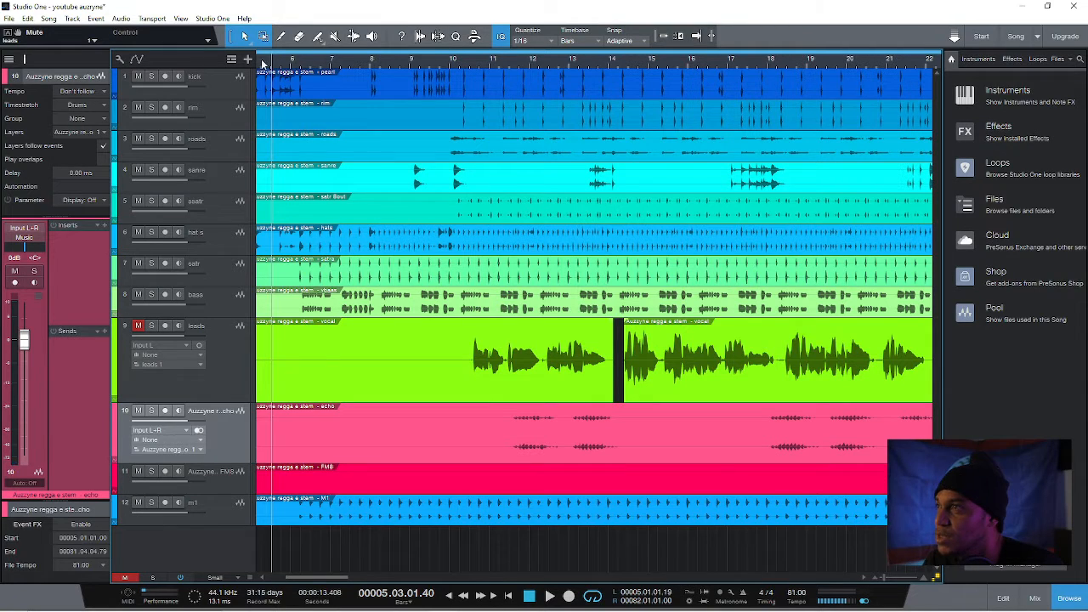
left_click_drag(327, 574, 243, 556)
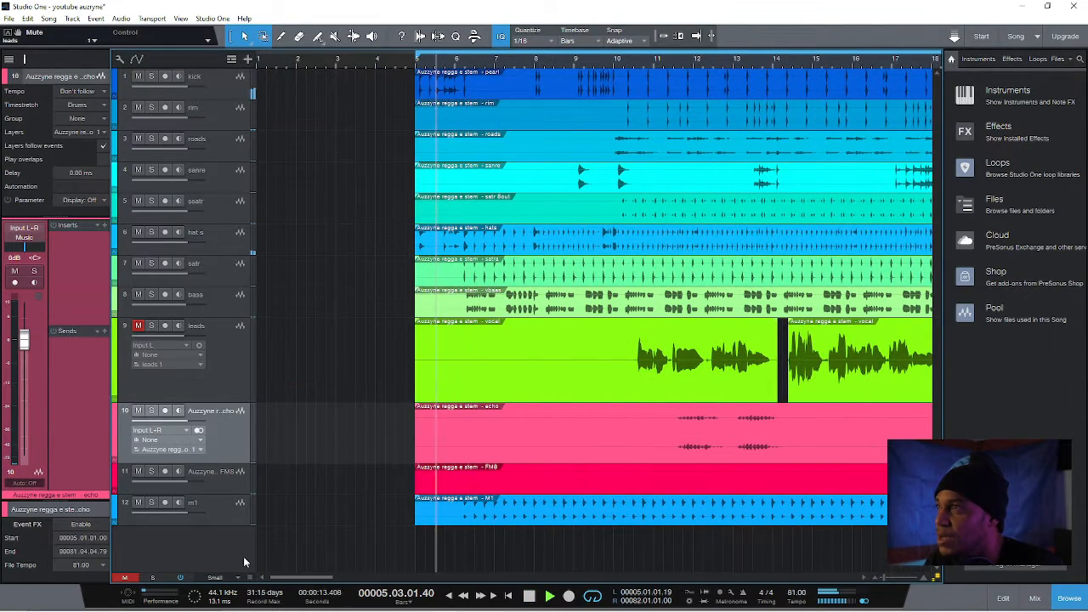
left_click(215, 77)
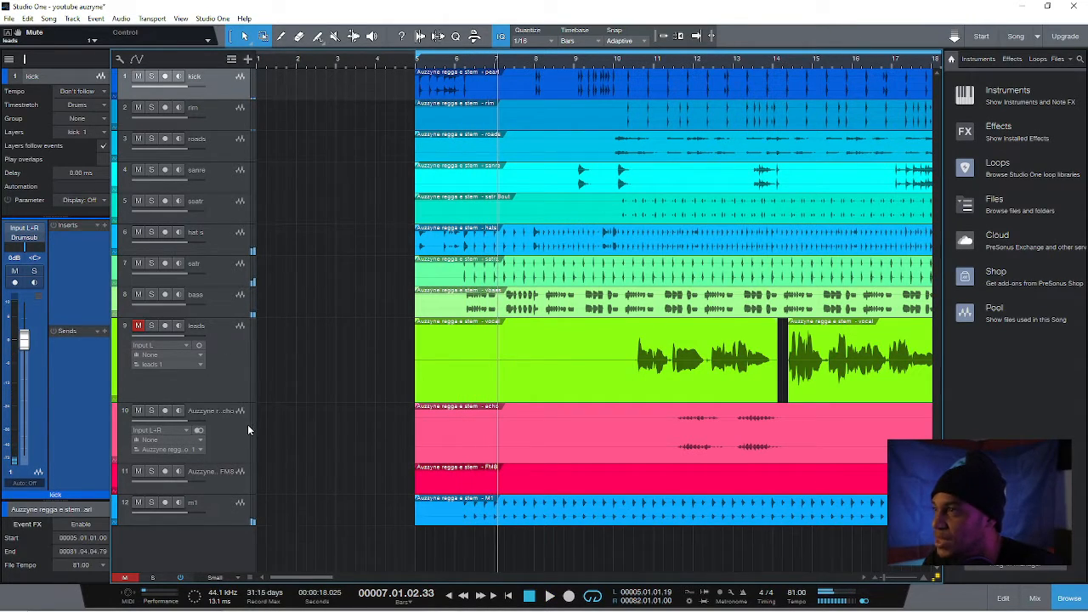
Reduce the height of the leads track and enlarge the m1 track
left_click_drag(232, 404, 230, 382)
left_click(228, 368)
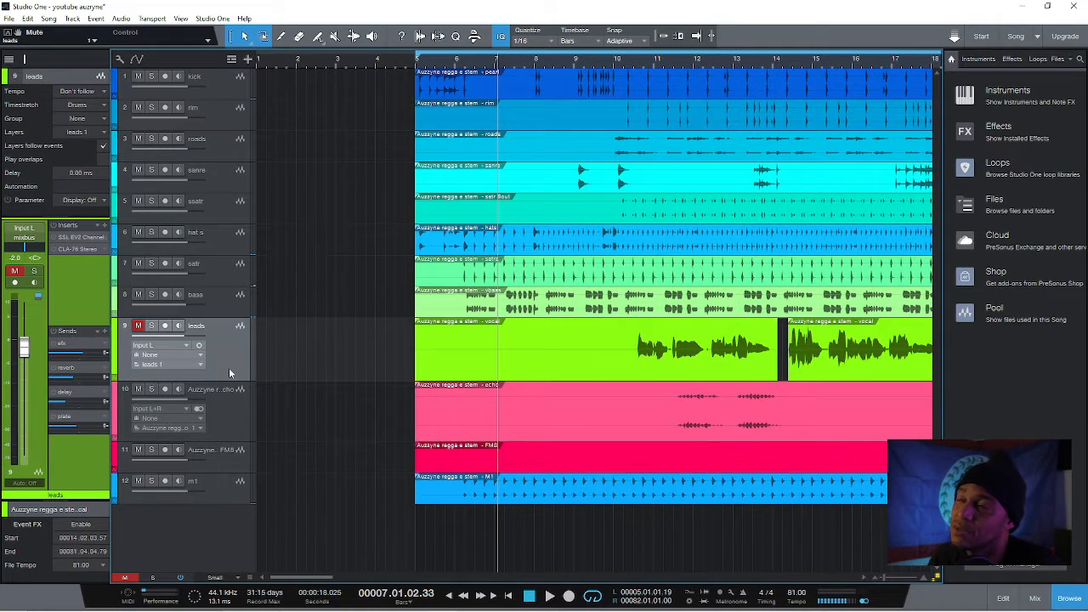
left_click(220, 495)
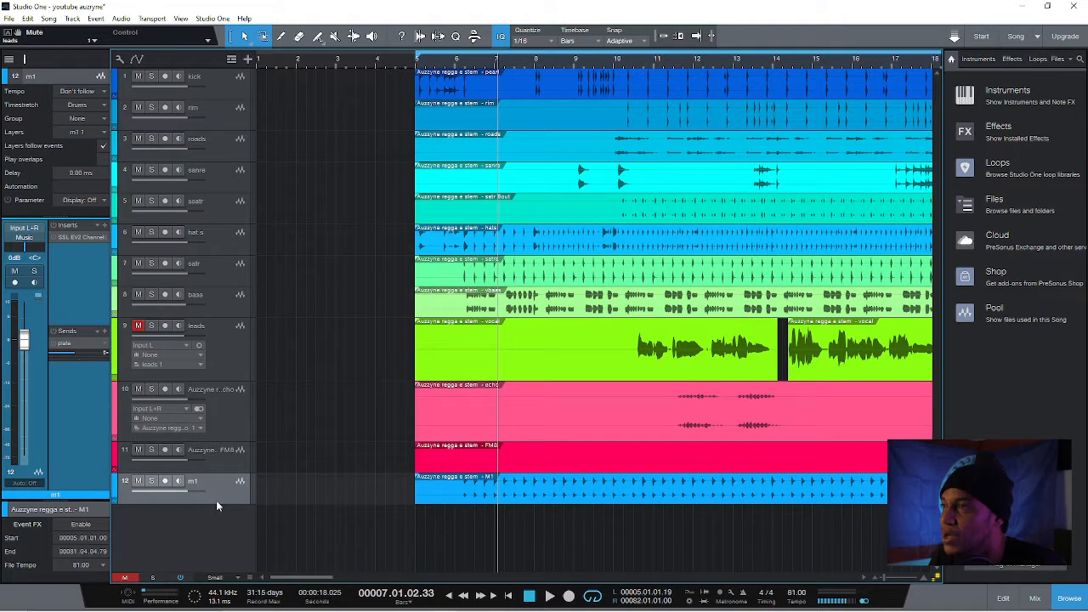
left_click_drag(216, 504, 218, 530)
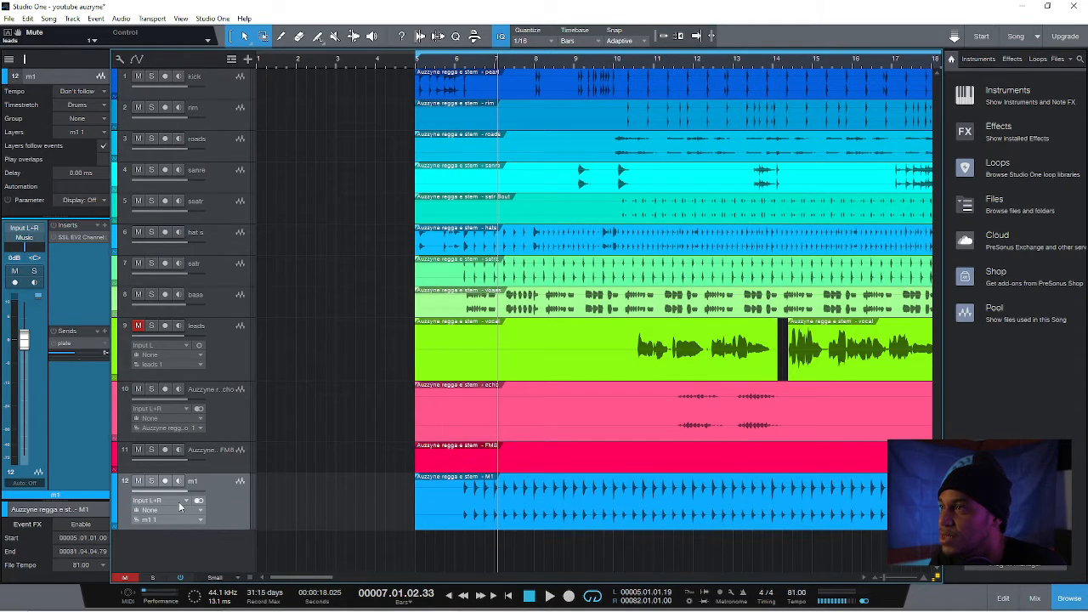
Solo the m1 track and play it from just before bar 6
left_click(150, 481)
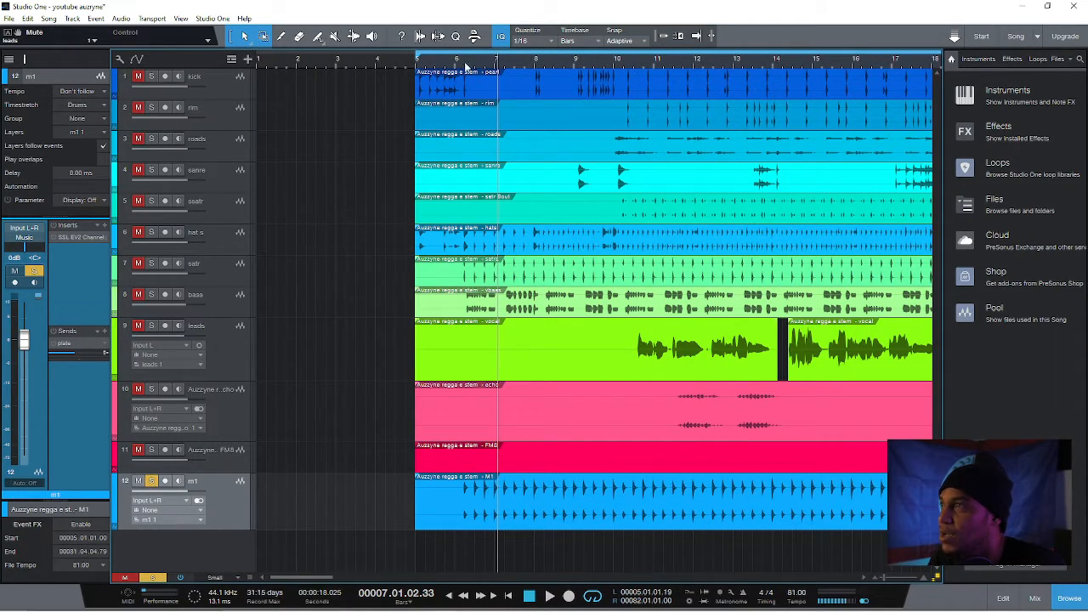
left_click(447, 62)
key("space")
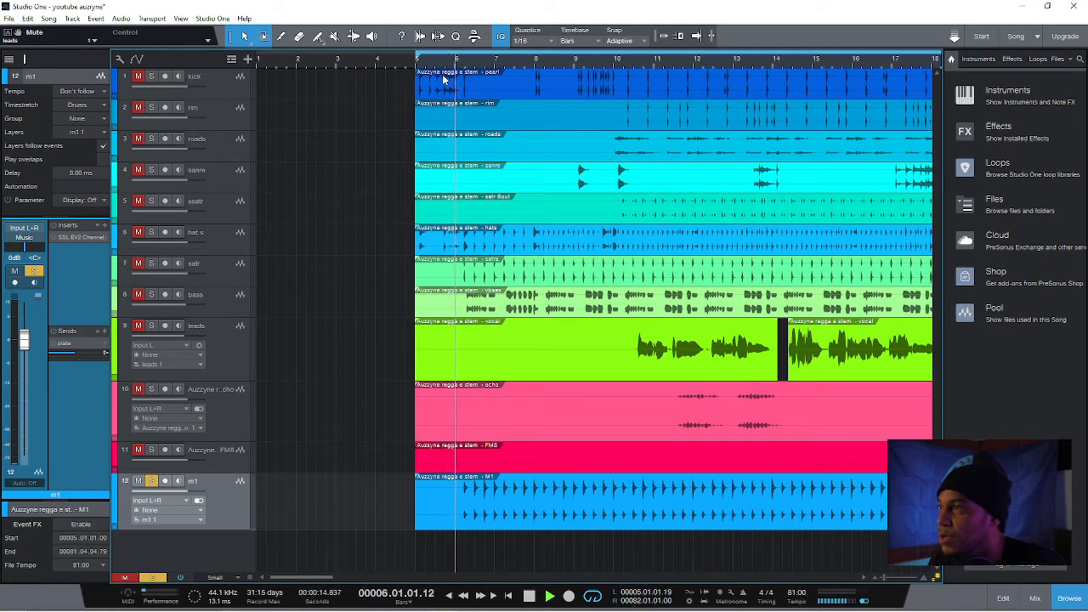
Open the m1 track's SSL EV2 Channel insert, switch to Setup B with the Full Reset preset and enable the plug-in
left_click(79, 242)
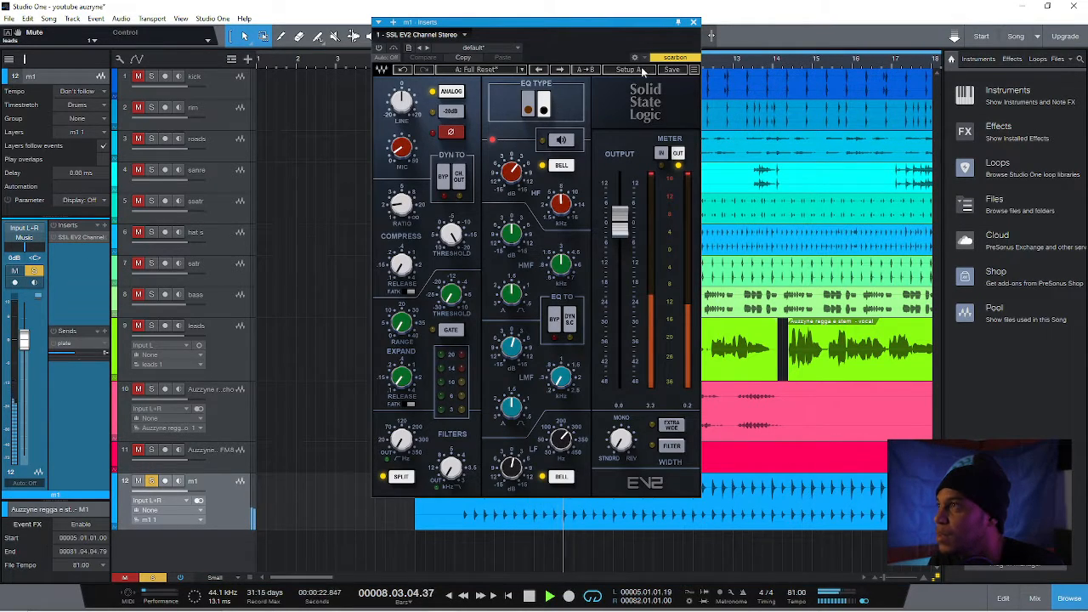
left_click(628, 71)
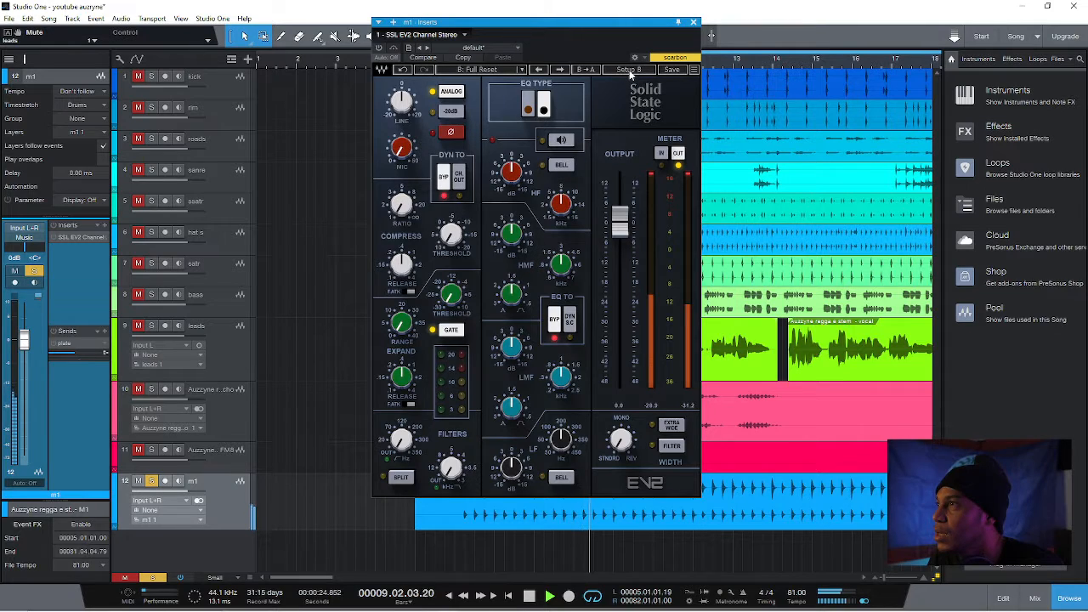
left_click(488, 70)
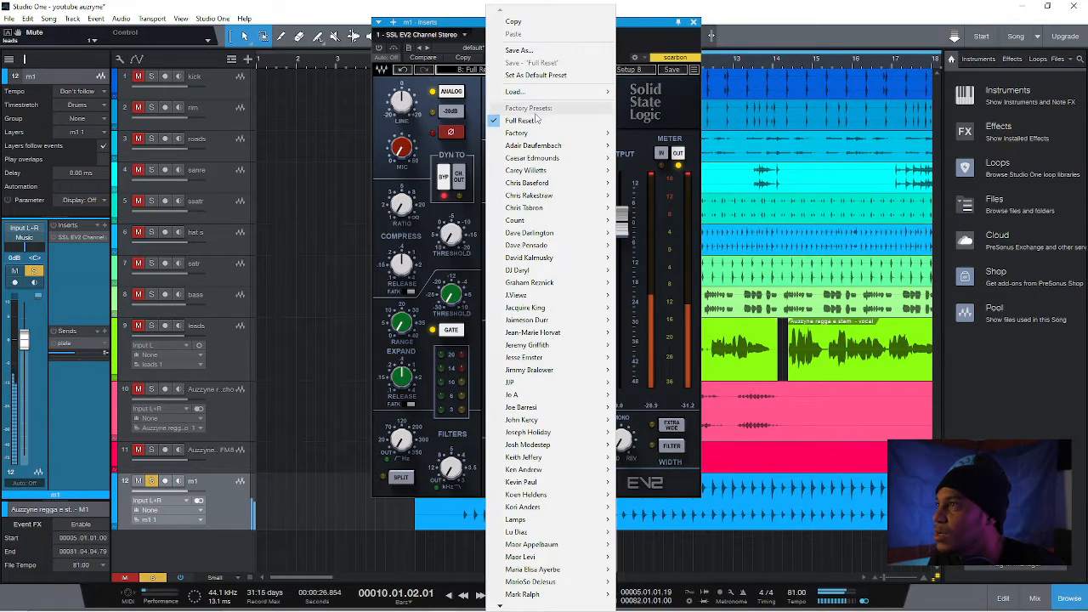
mouse_move(528, 134)
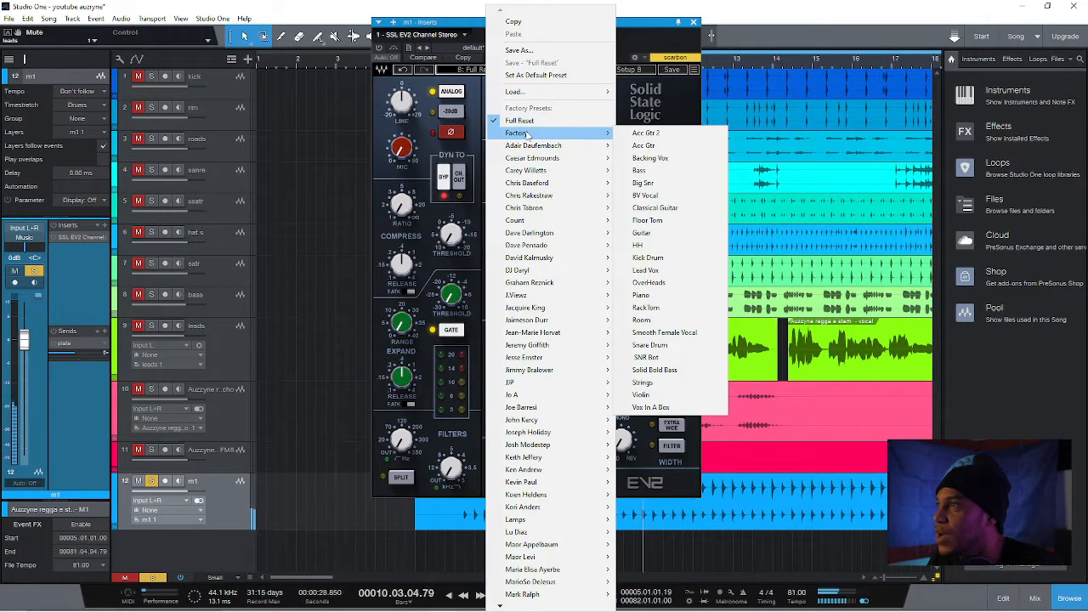
left_click(539, 120)
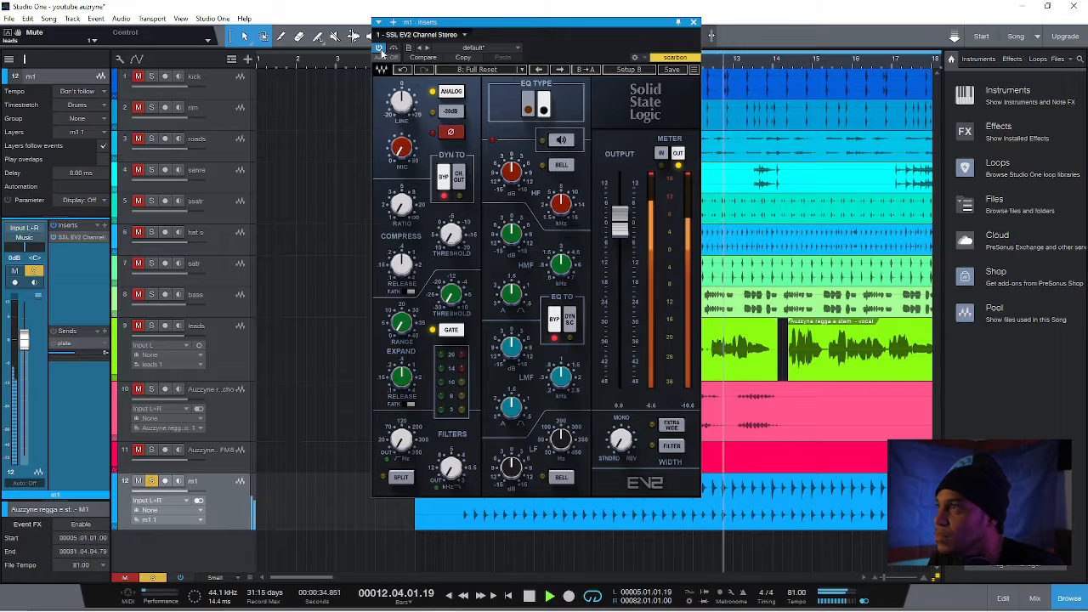
left_click_drag(547, 17, 452, 28)
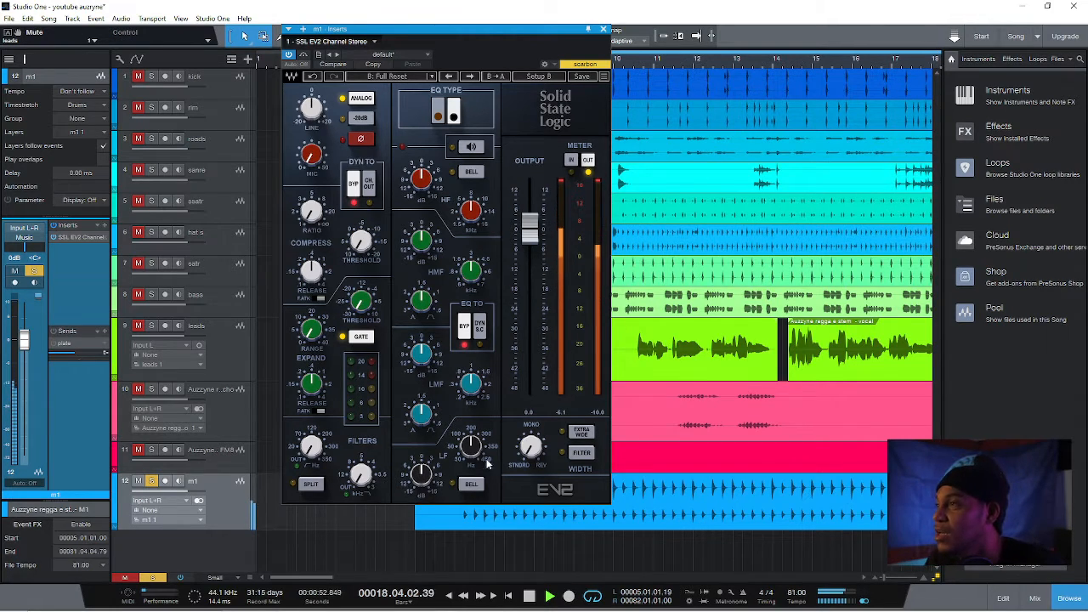
Boost the EQ's LF band by about 2.8 dB and switch that band to the bell shape
left_click_drag(422, 474, 422, 471)
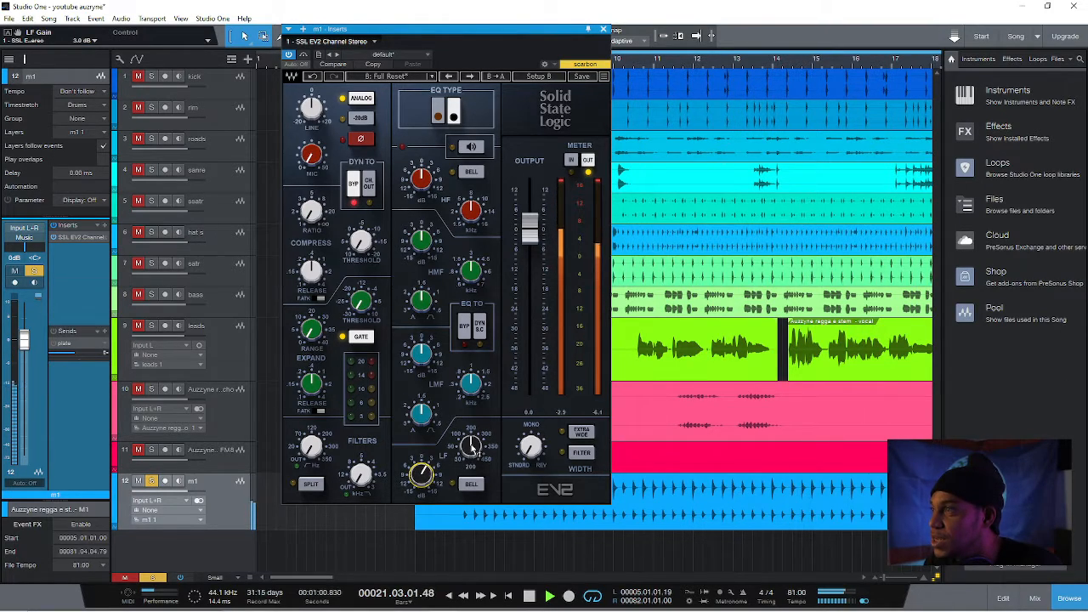
left_click_drag(474, 449, 473, 446)
left_click(423, 476)
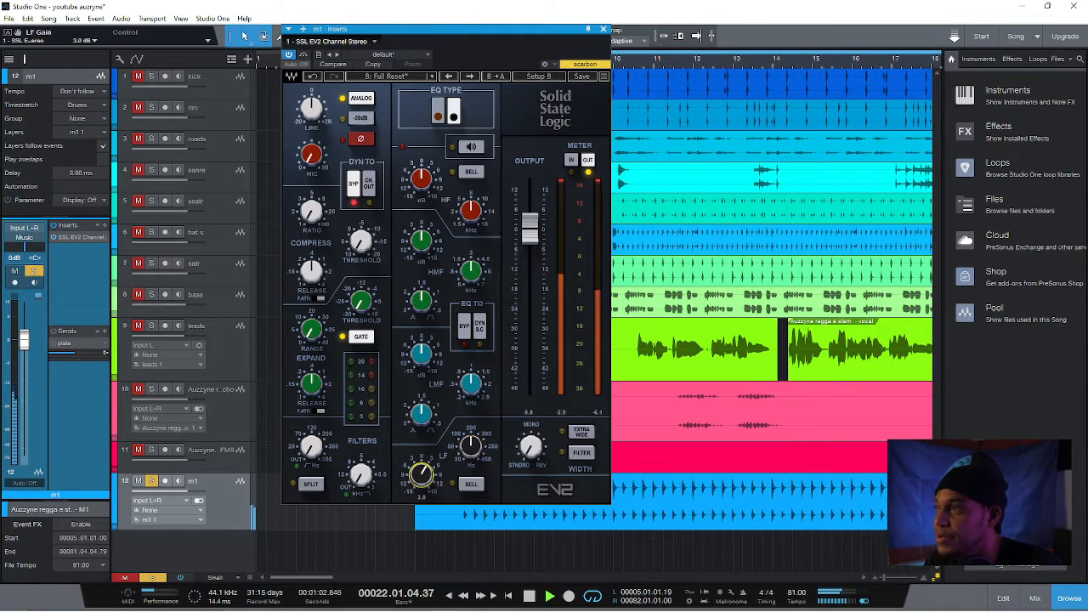
left_click(472, 485)
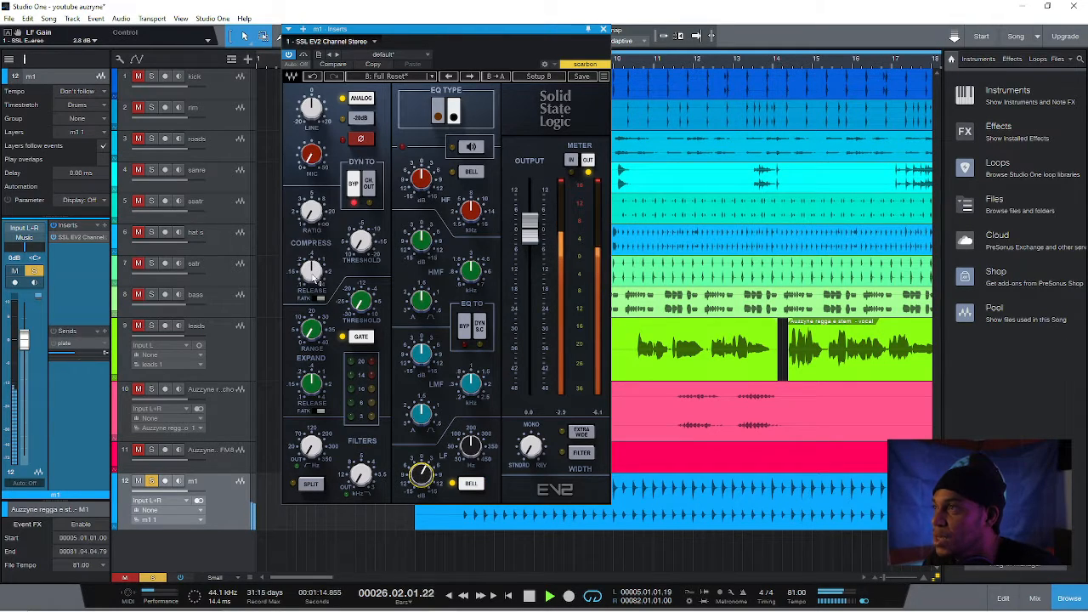
Set the compressor to a 0.10 s release, a ratio of about 1.8 and a threshold near -20, leaving the mic gain at 0 dB
left_click_drag(312, 272, 313, 278)
left_click(308, 211)
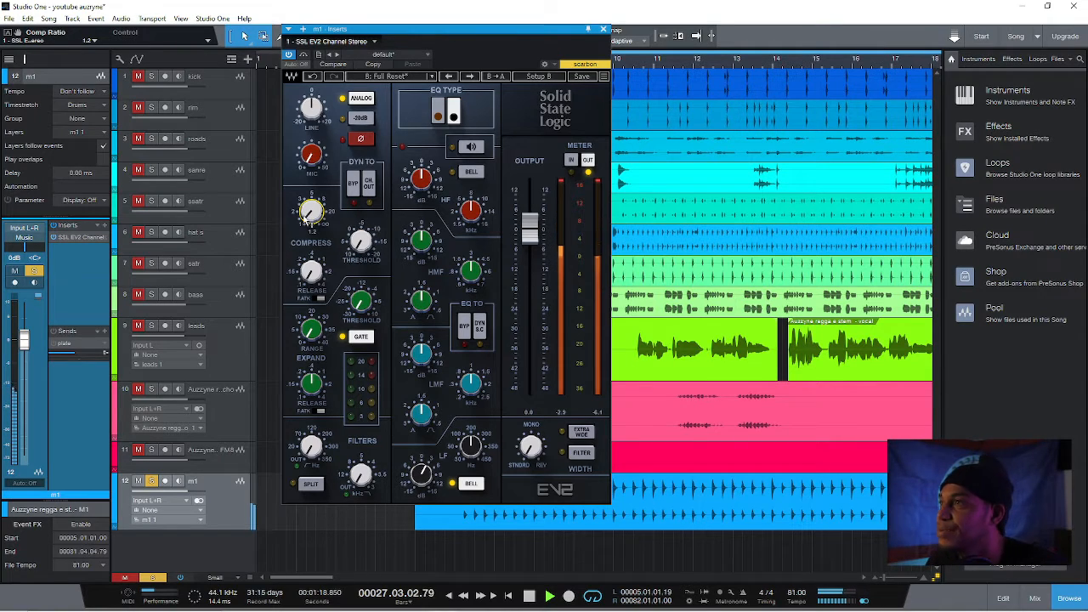
left_click_drag(309, 211, 309, 207)
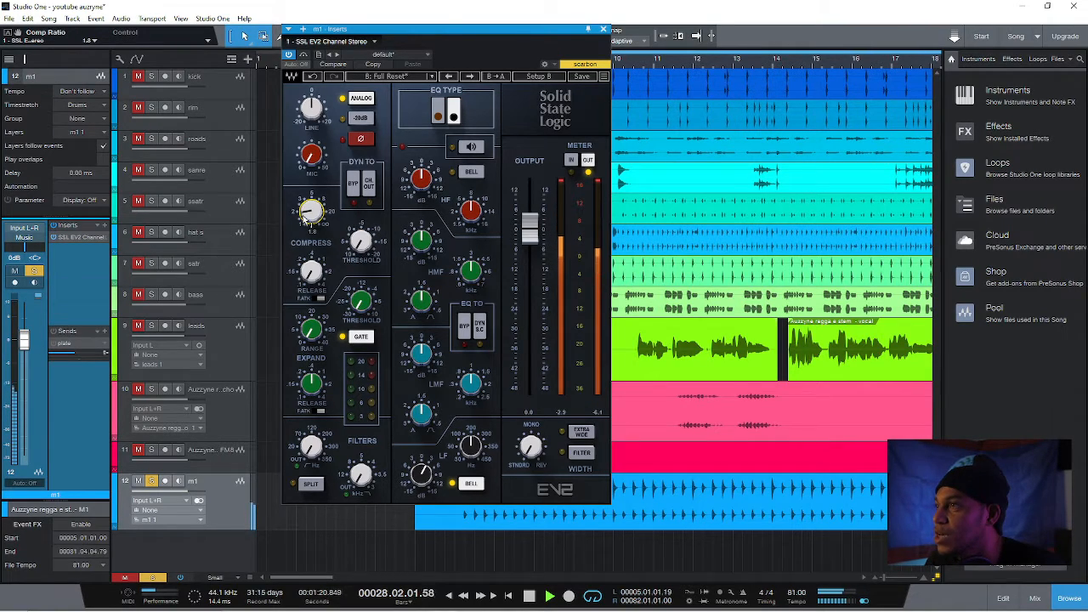
left_click(360, 240)
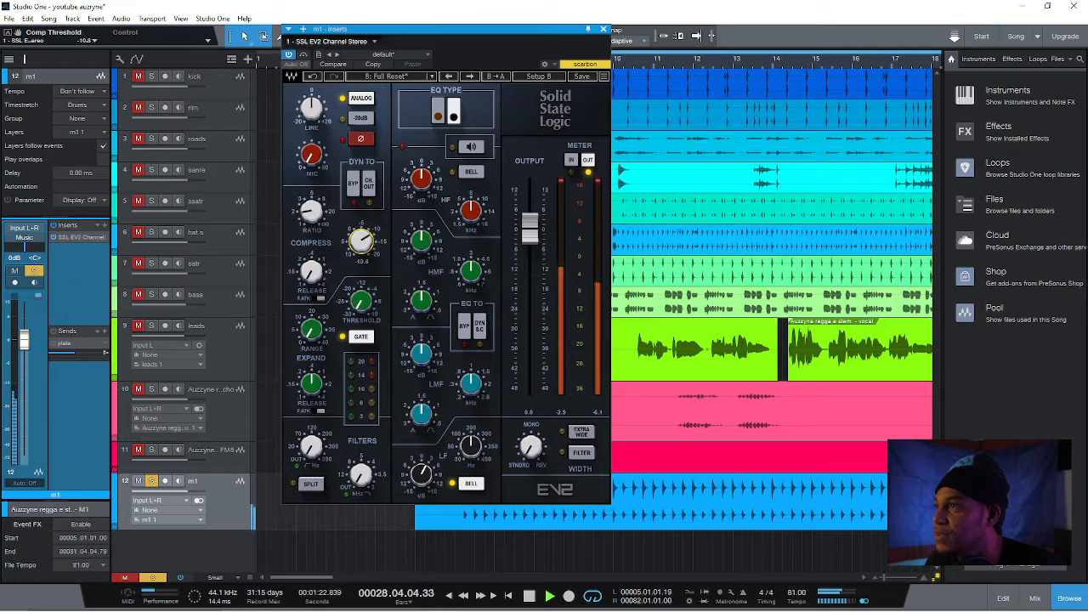
left_click(312, 270)
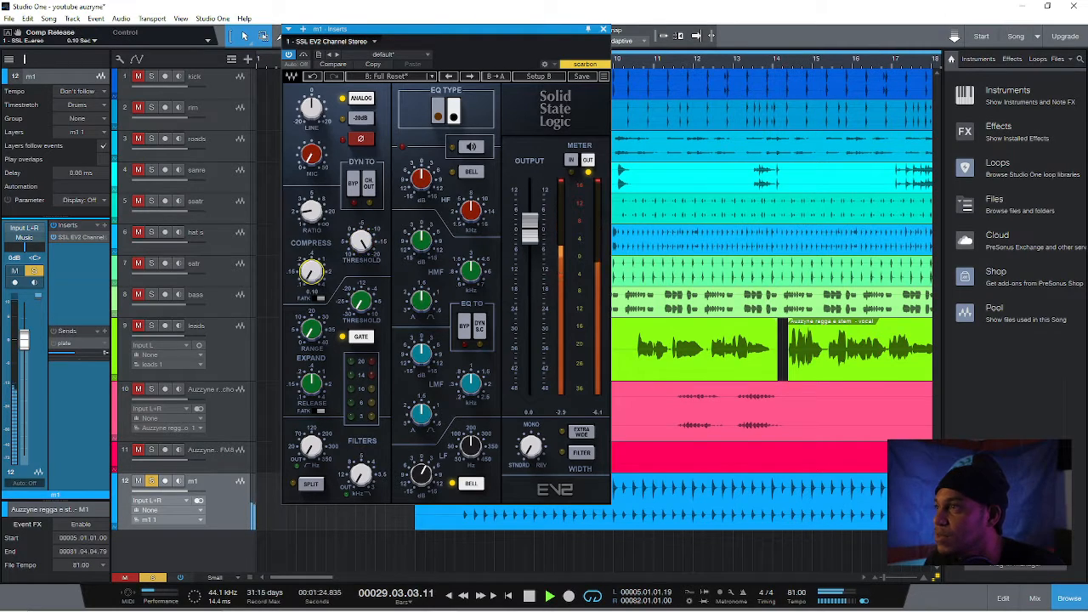
left_click_drag(313, 224, 312, 214)
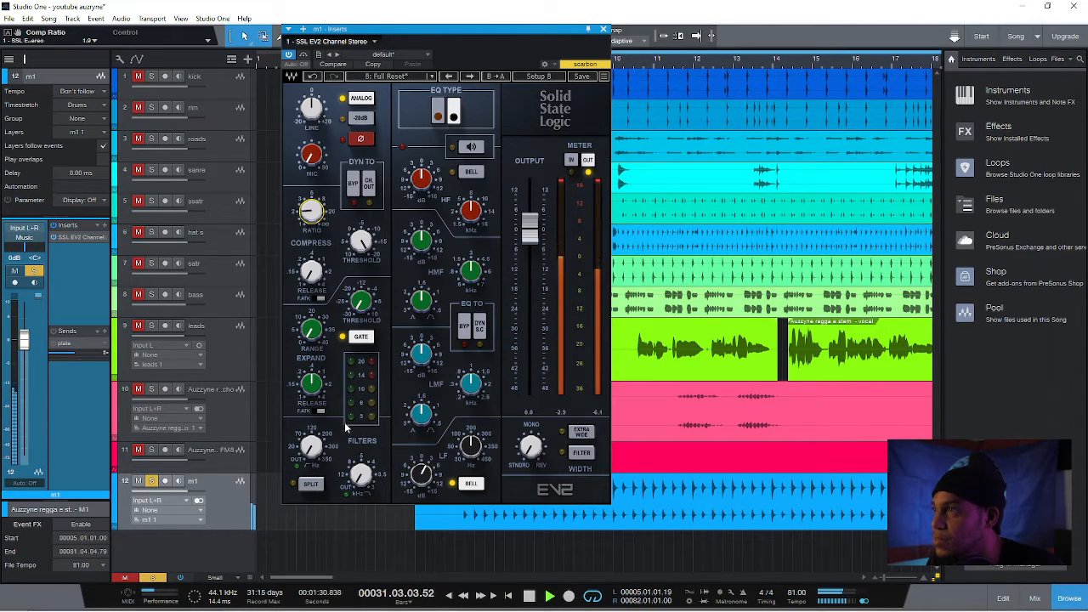
left_click_drag(312, 161, 312, 156)
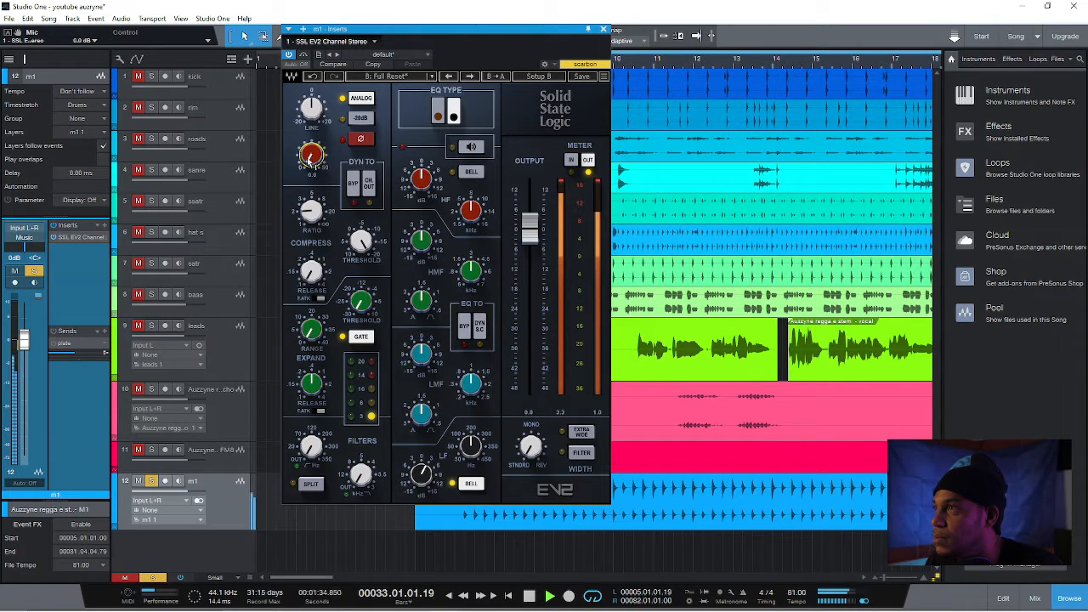
Switch the HF band to the bell shape, boost it by about 2.1 dB and compare the sound with the plug-in bypassed
left_click(472, 173)
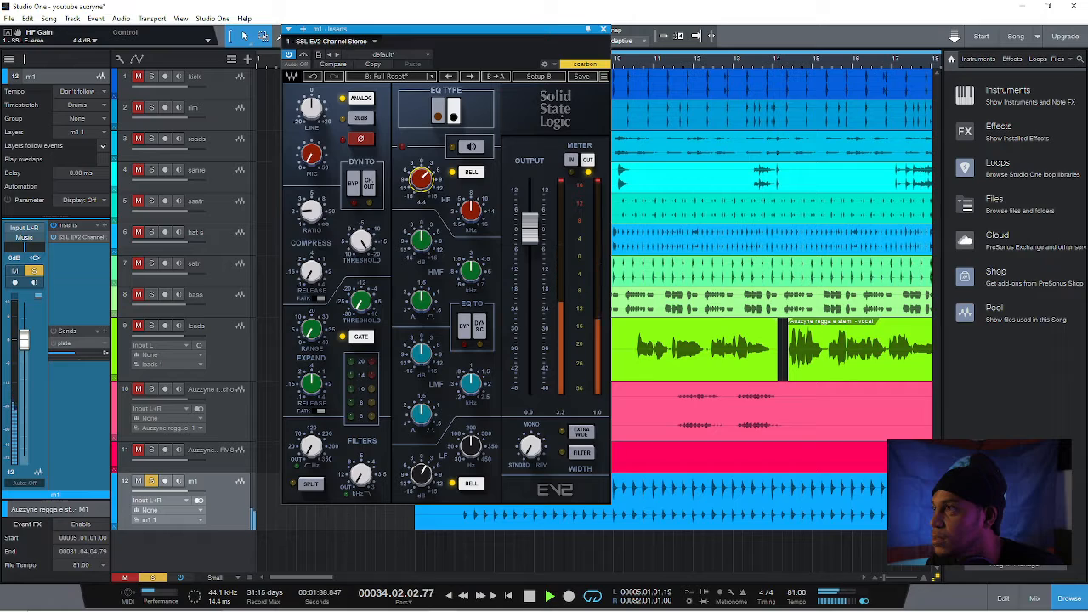
left_click(662, 62)
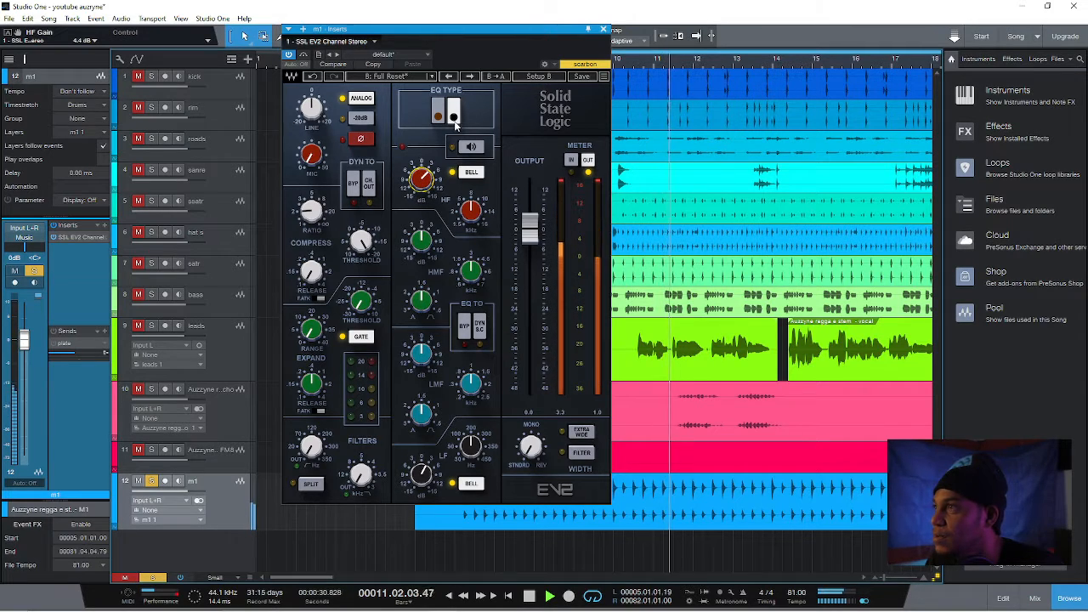
mouse_move(421, 179)
left_mouse_down()
mouse_move(421, 191)
mouse_move(422, 175)
left_mouse_up()
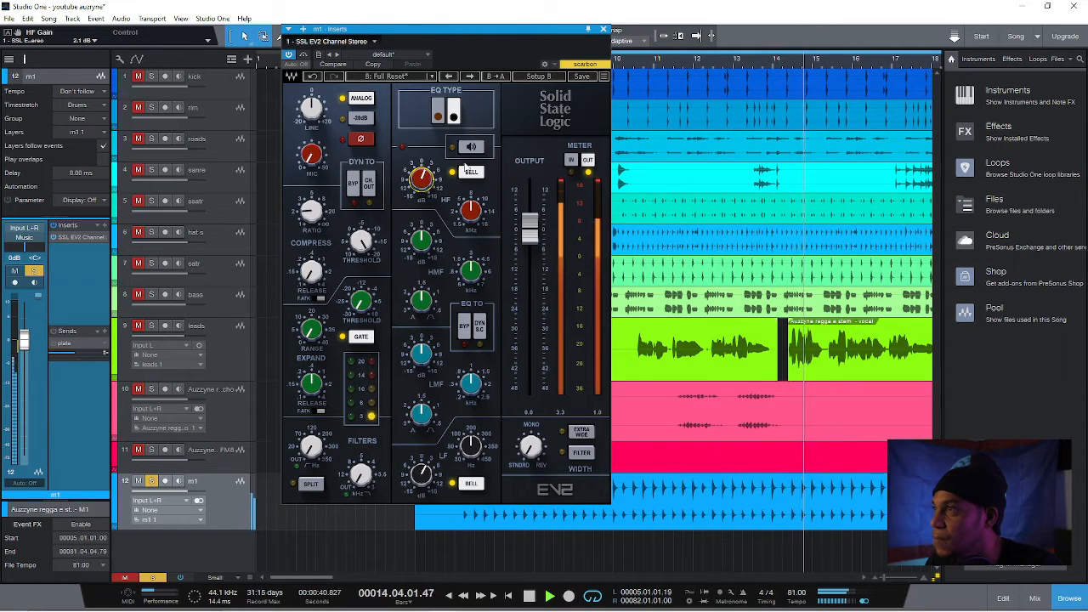
left_click(304, 54)
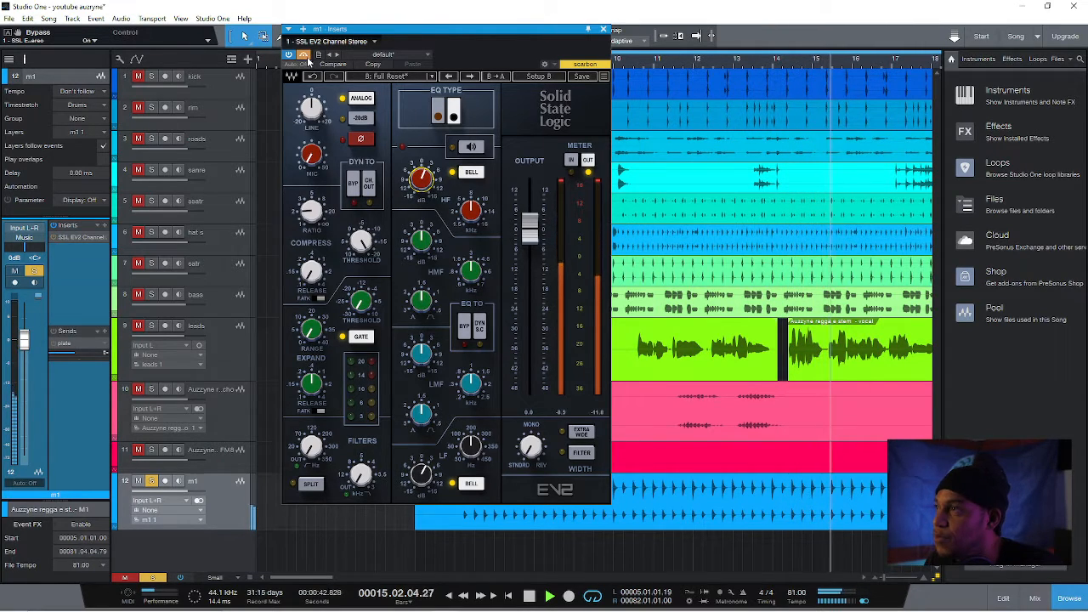
left_click(303, 55)
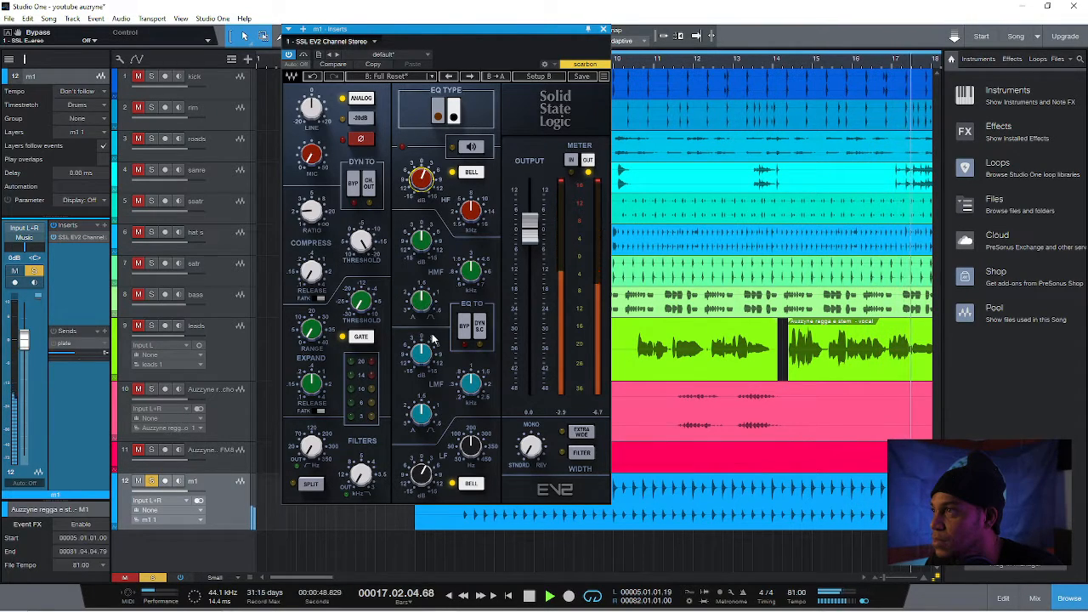
Adjust the LMF band's gain and set its frequency to about 0.44 kHz and its Q to about 1.98
left_click(474, 391)
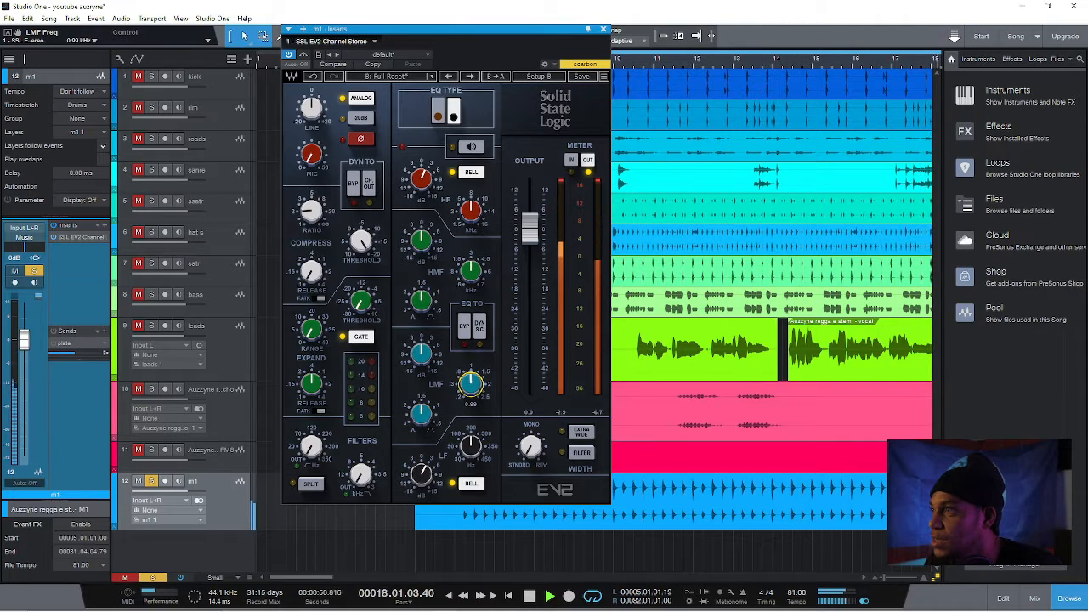
left_click(421, 352)
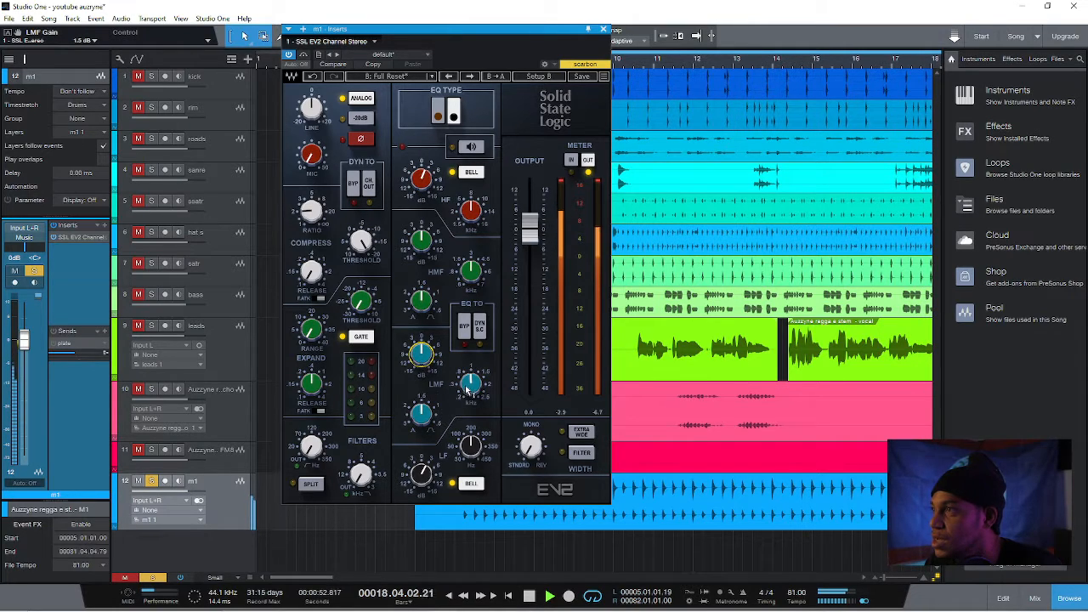
left_click_drag(470, 391, 470, 395)
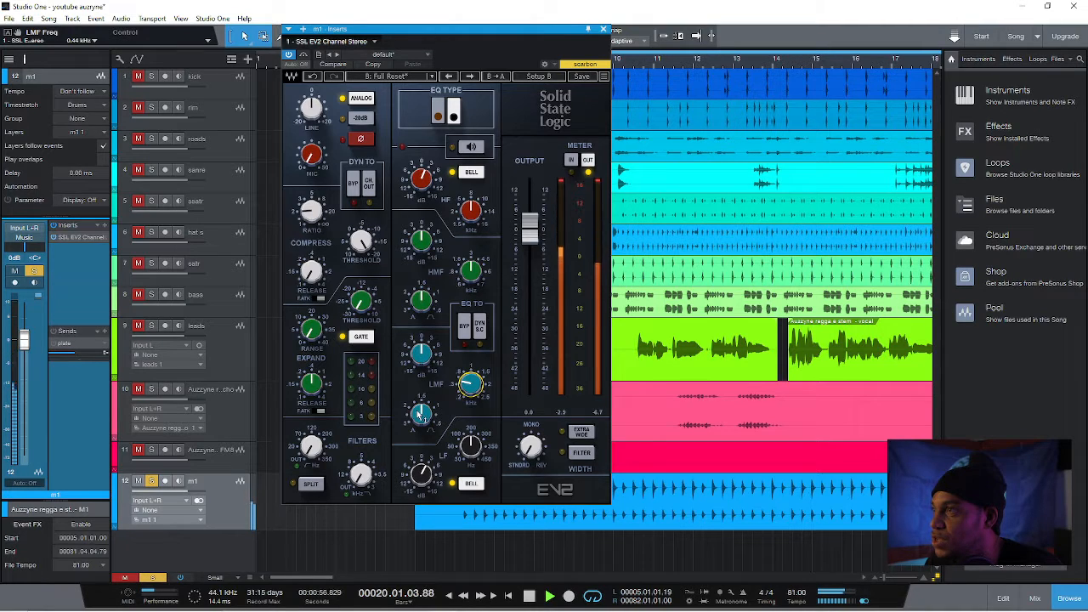
left_click(419, 414)
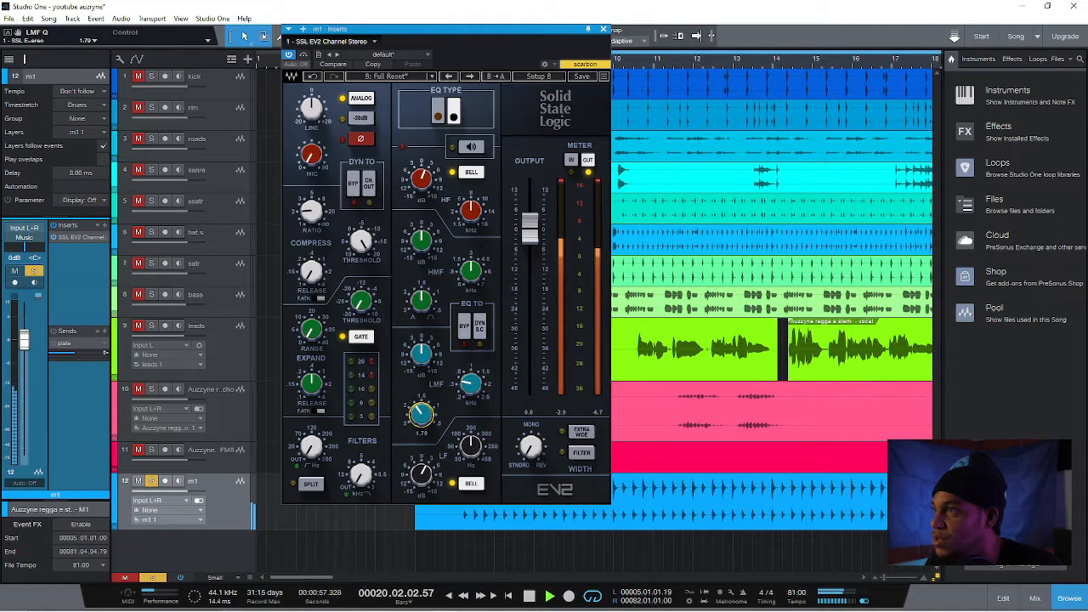
Trim the m1 EQ's LMF gain to about -0.6 dB while checking Listen mode, and raise its LF gain to about 4.7 dB
left_click(419, 304)
left_click(419, 350)
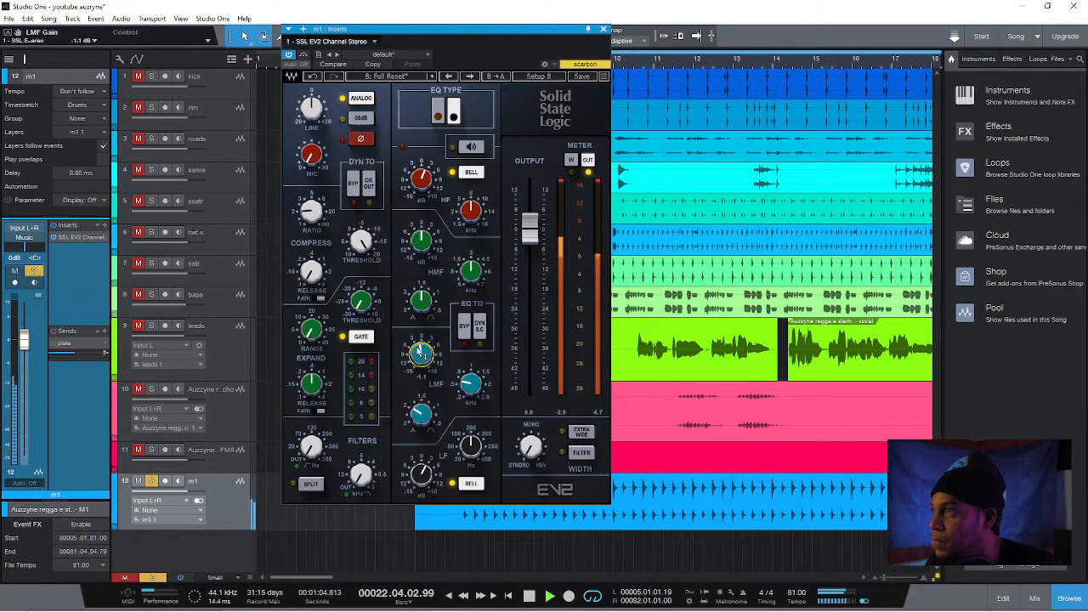
left_click(470, 148)
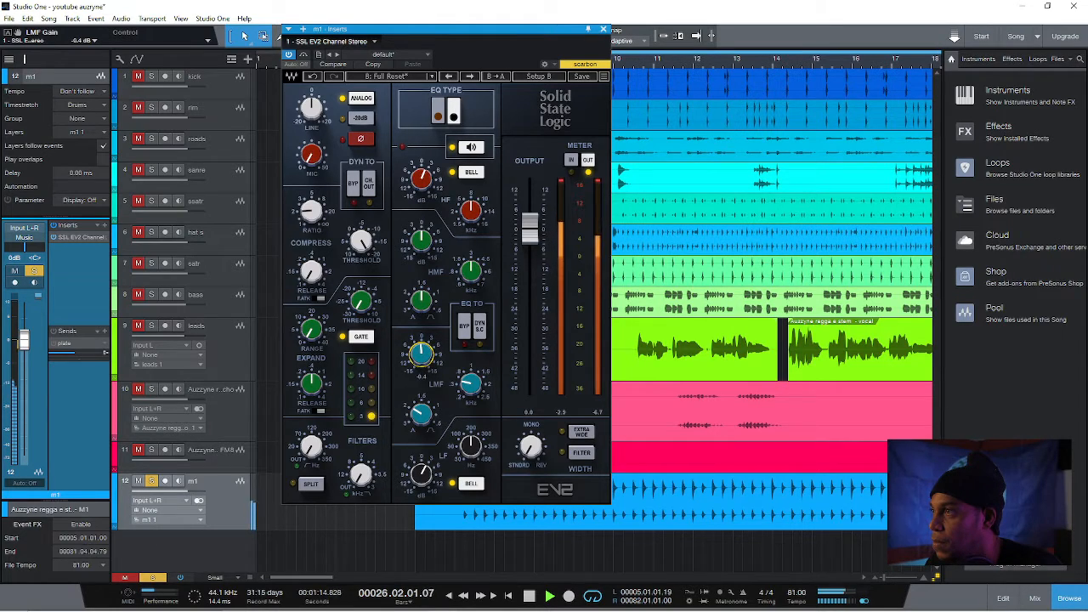
left_click(469, 150)
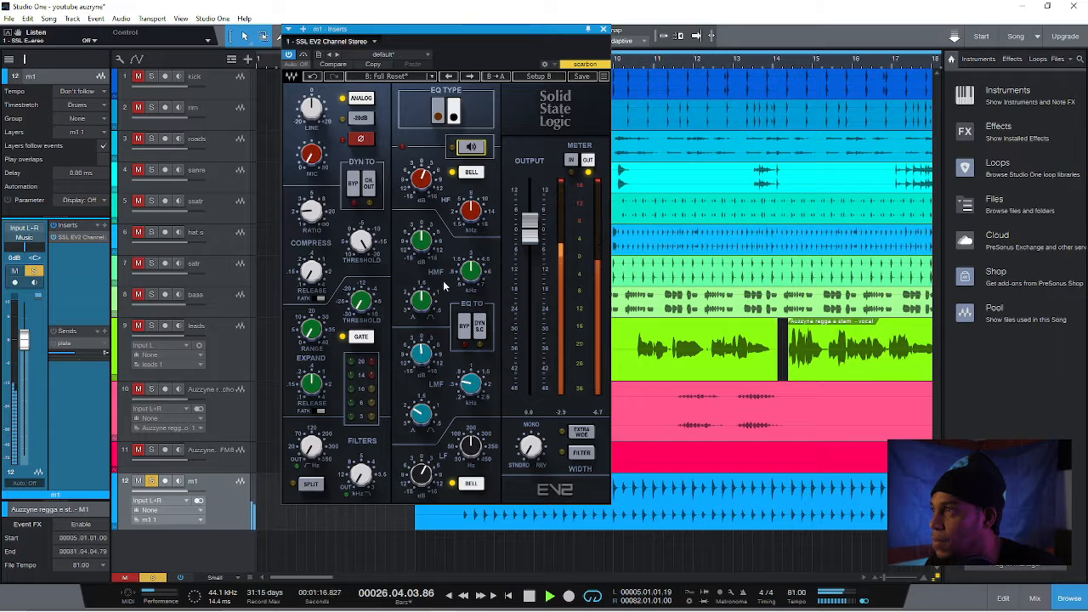
left_click_drag(422, 354, 422, 354)
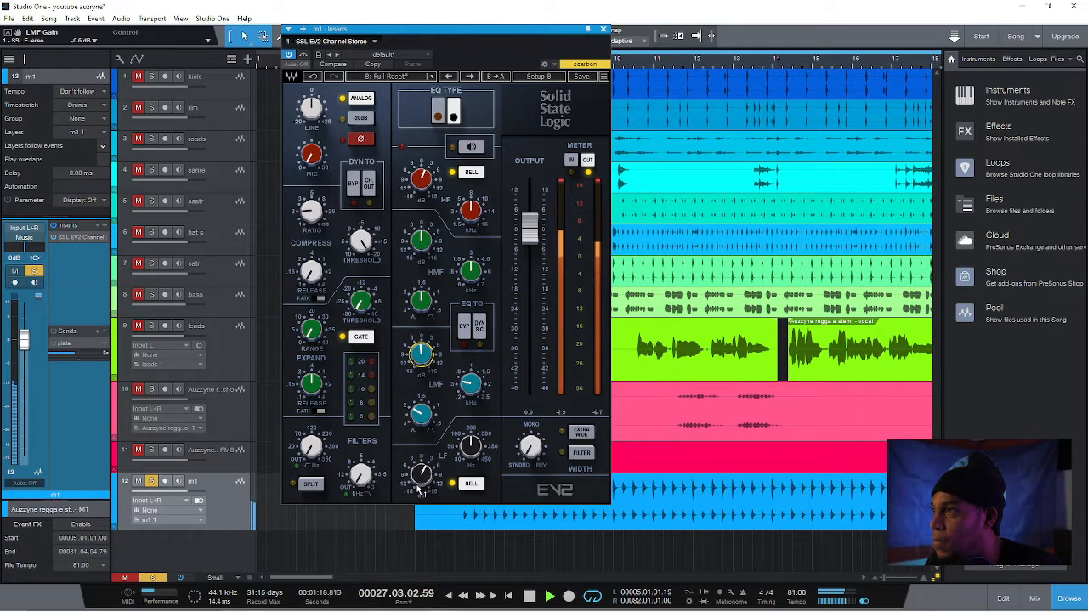
left_click_drag(419, 491, 420, 481)
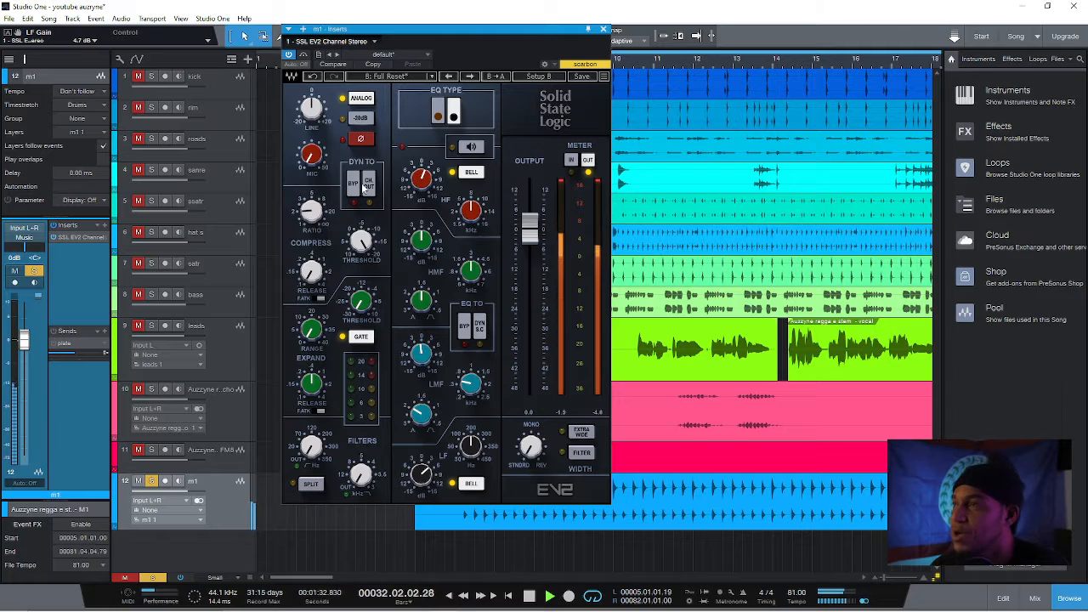
left_click(603, 29)
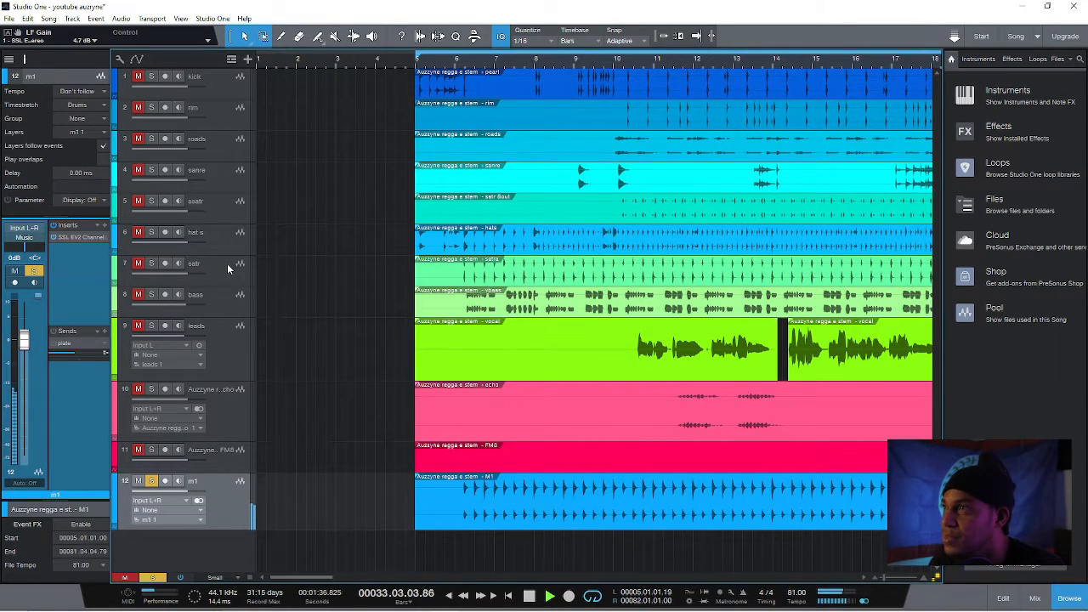
Unmute and solo the kick alongside m1, and move the kick track directly above m1 in the track list
left_click(138, 77)
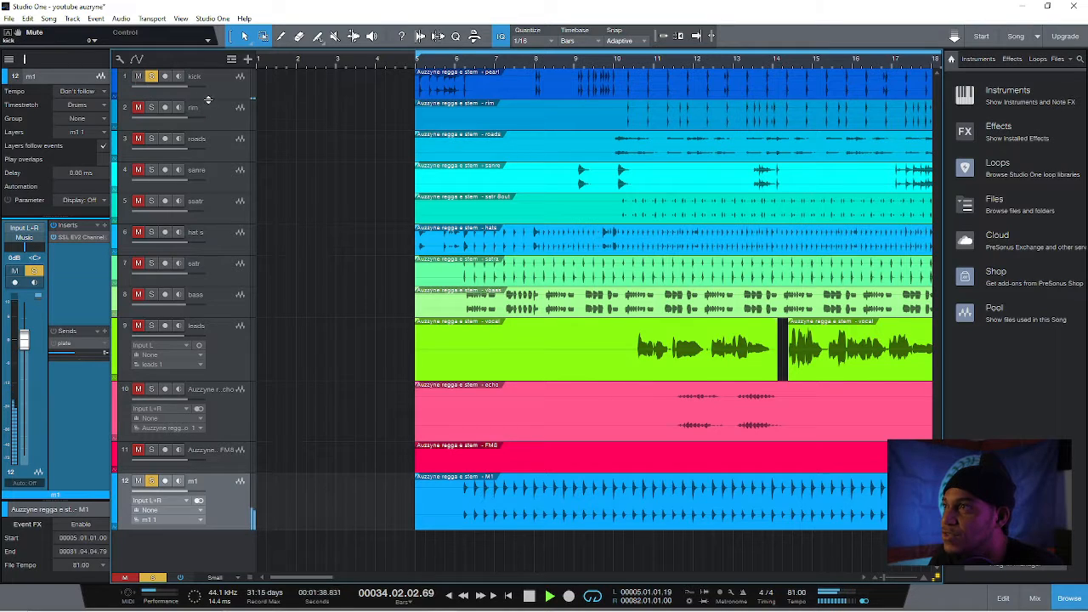
left_click_drag(211, 91, 223, 463)
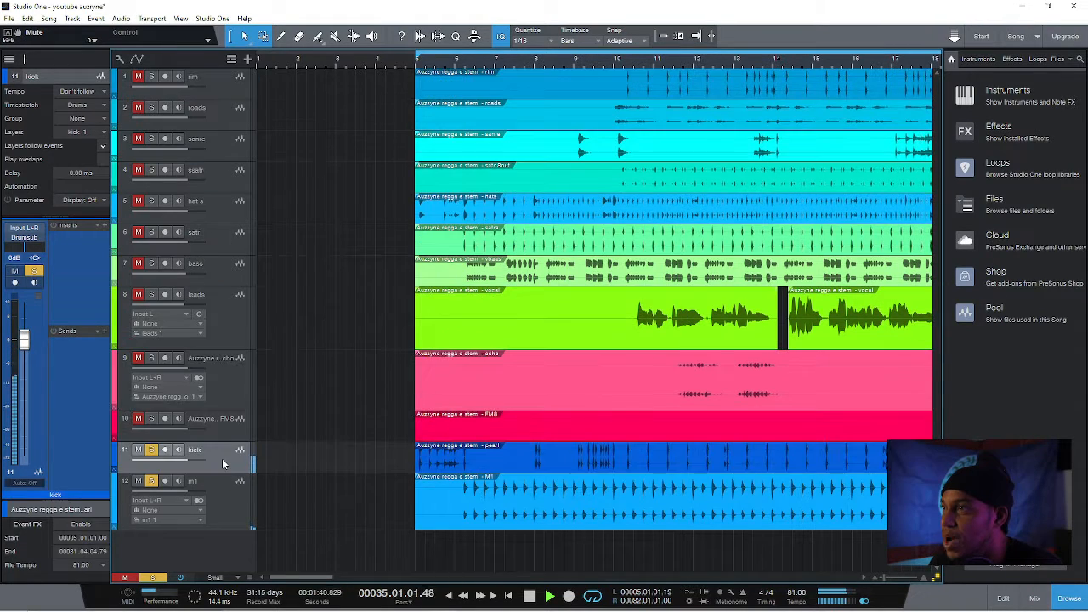
left_click(216, 87)
left_click(210, 115)
left_click(206, 147)
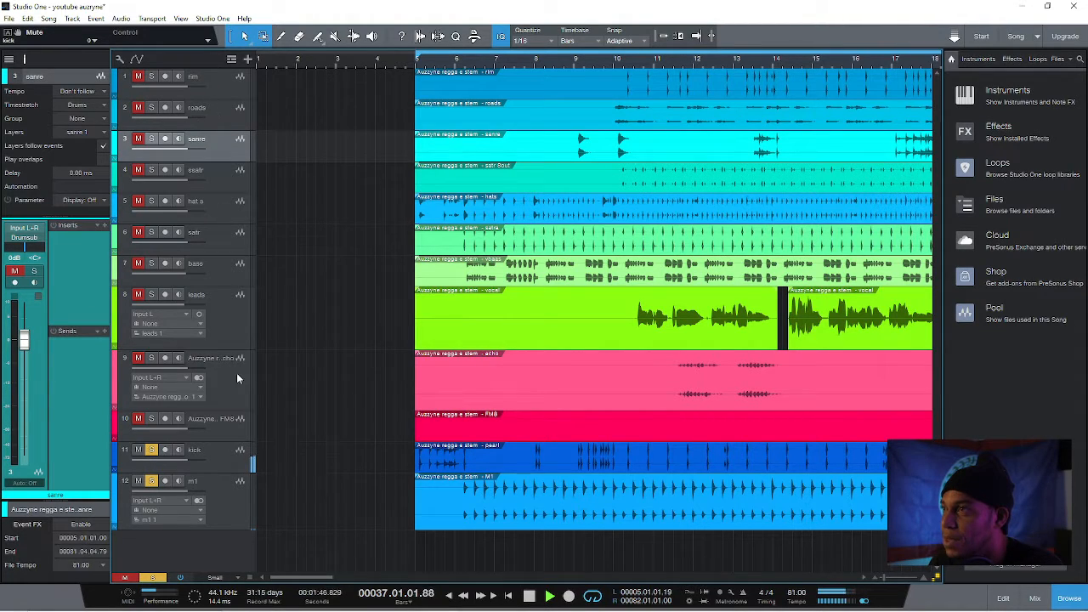
Insert the SSL EV2 Channel Stereo plug-in on the kick track
left_click(224, 462)
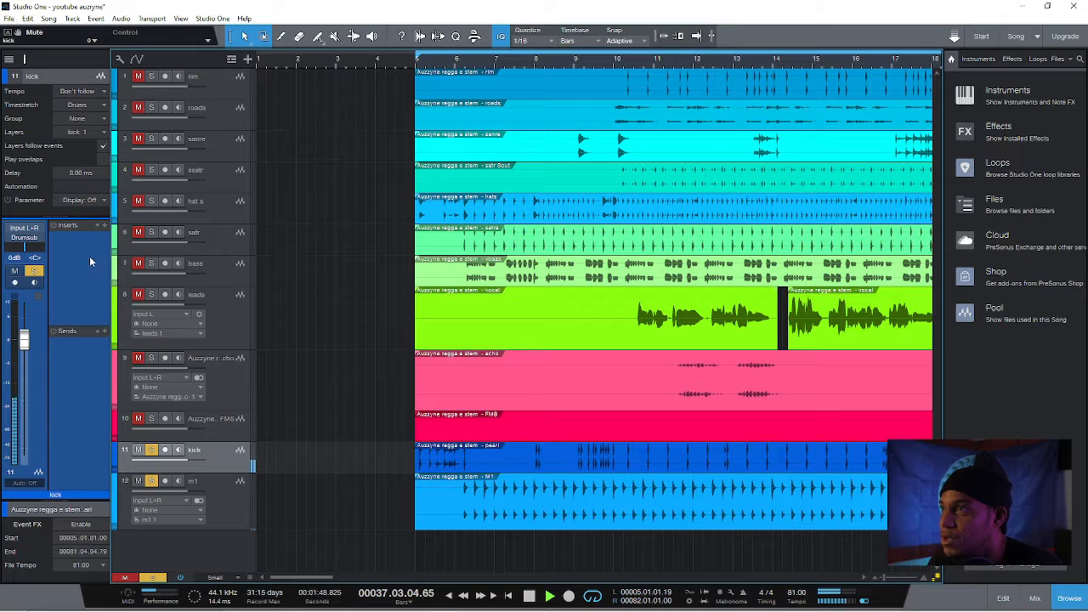
left_click(105, 226)
type("ssl")
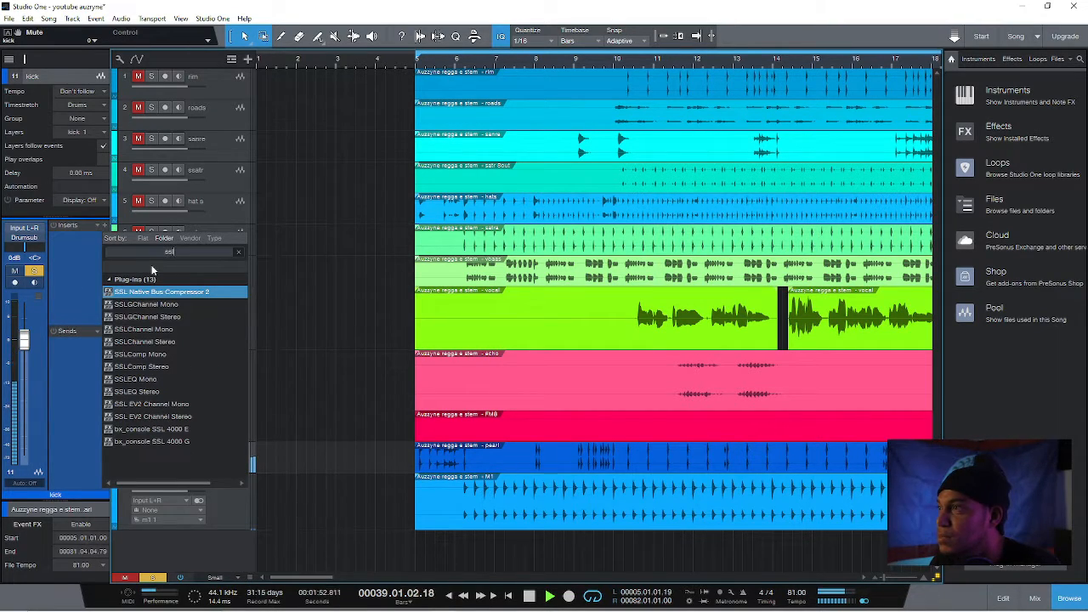
left_click(194, 417)
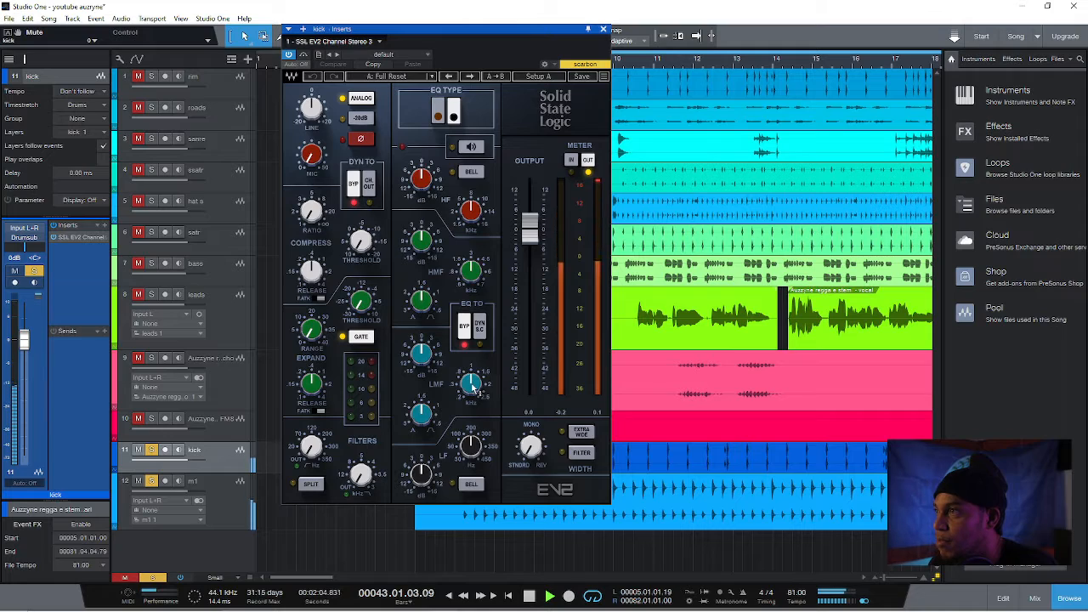
Enable the kick's EQ, lower the LMF frequency with its gain cut to about -12.1 dB, and boost the HMF gain slightly
left_click(464, 324)
left_click_drag(471, 385, 471, 389)
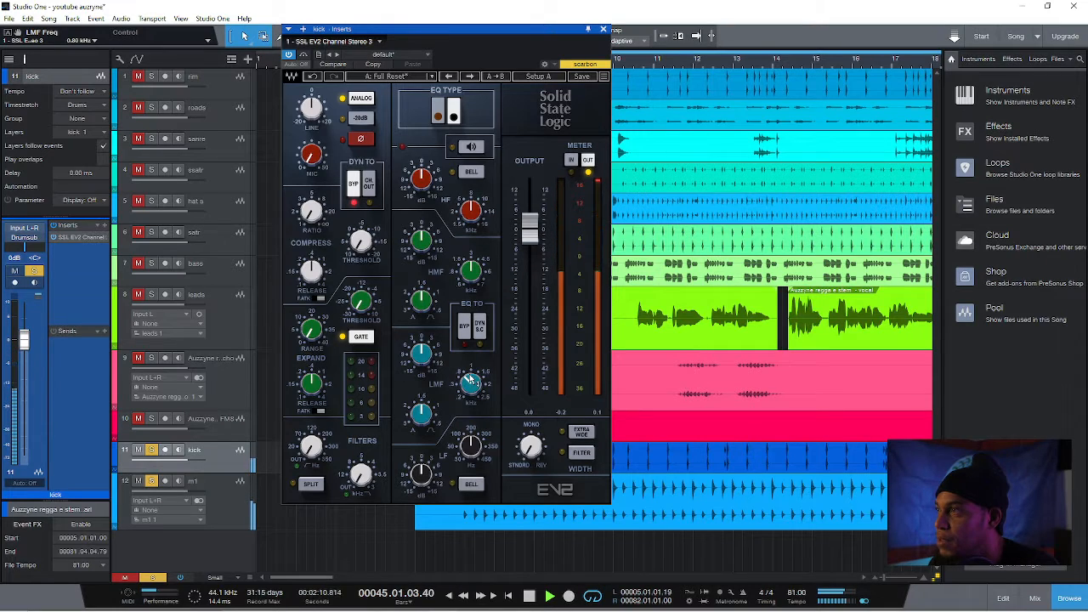
left_click_drag(470, 382, 469, 383)
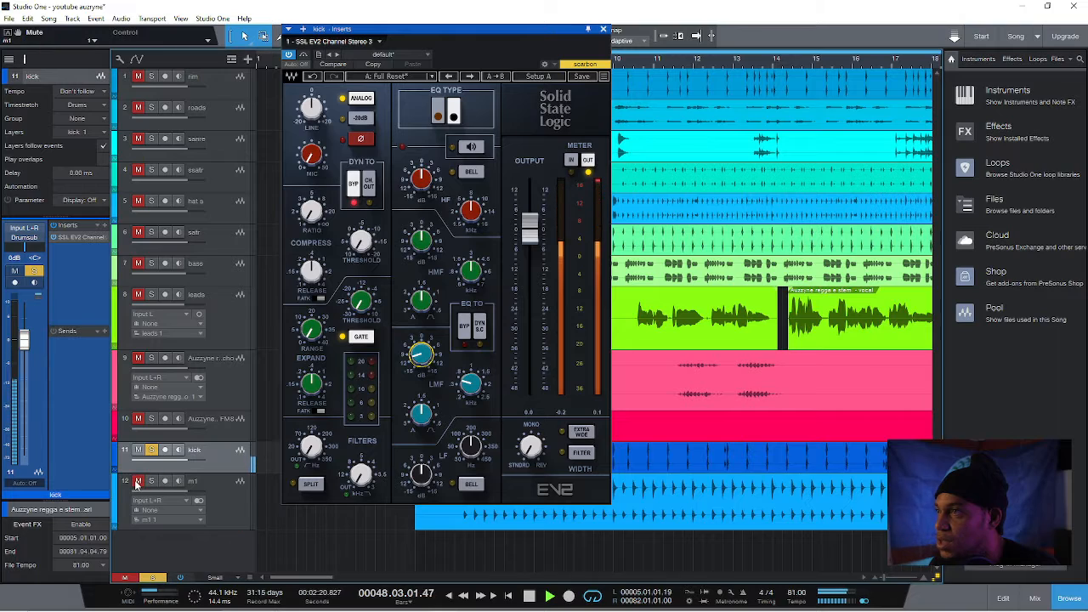
left_click_drag(420, 355, 420, 367)
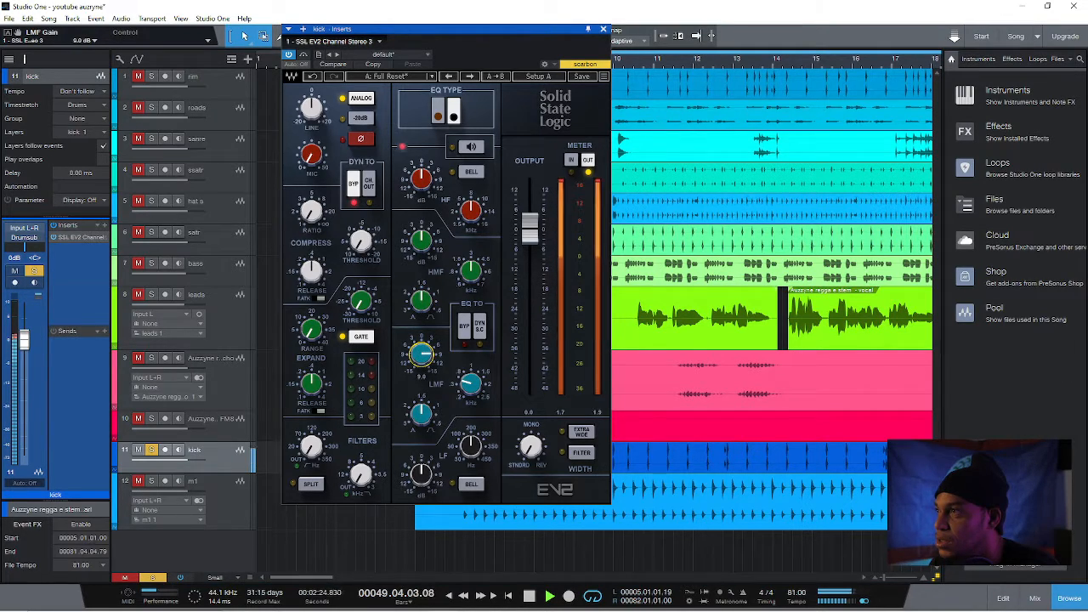
left_click_drag(419, 360, 419, 363)
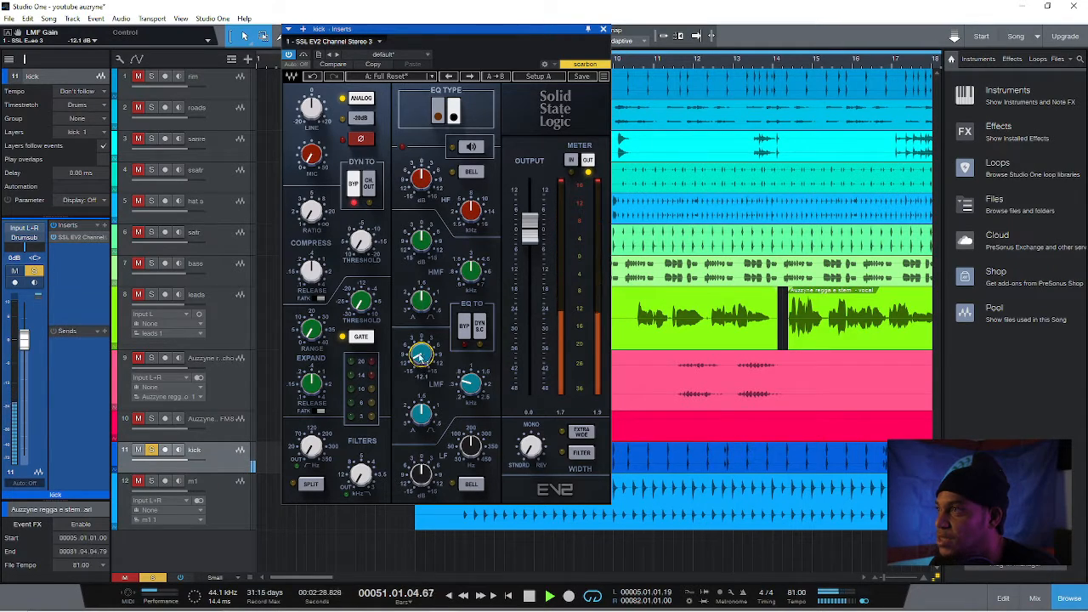
left_click_drag(420, 238, 420, 250)
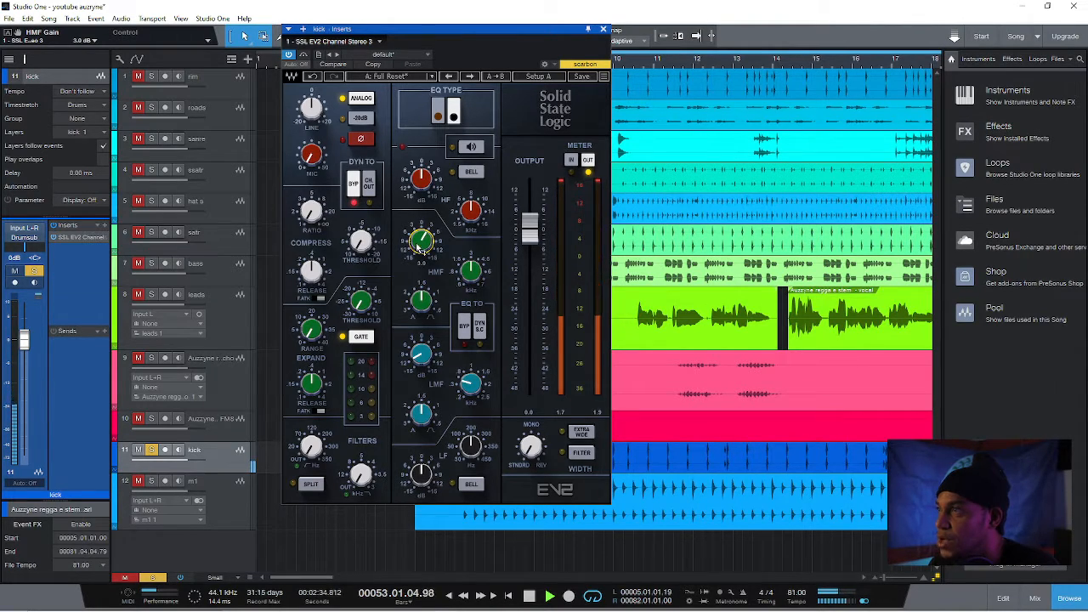
Bring in the hats and enable the kick's compressor with a shorter release, a ratio of about 1.9 and a threshold around -16
left_click(152, 201)
left_click_drag(312, 272, 312, 290)
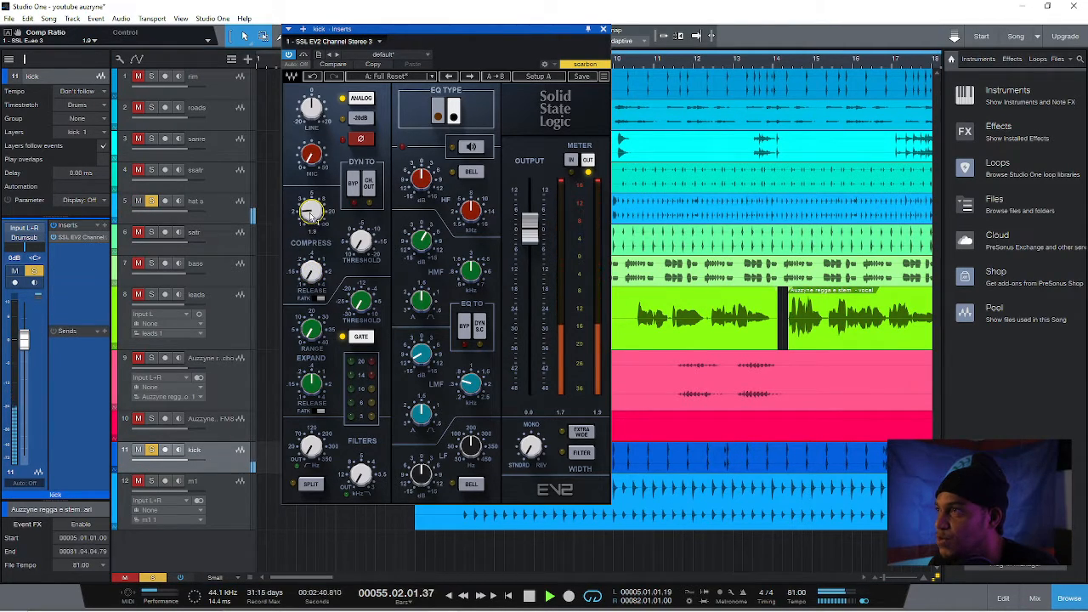
mouse_move(360, 241)
left_mouse_down()
mouse_move(361, 255)
mouse_move(363, 243)
mouse_move(374, 255)
mouse_move(369, 243)
left_mouse_up()
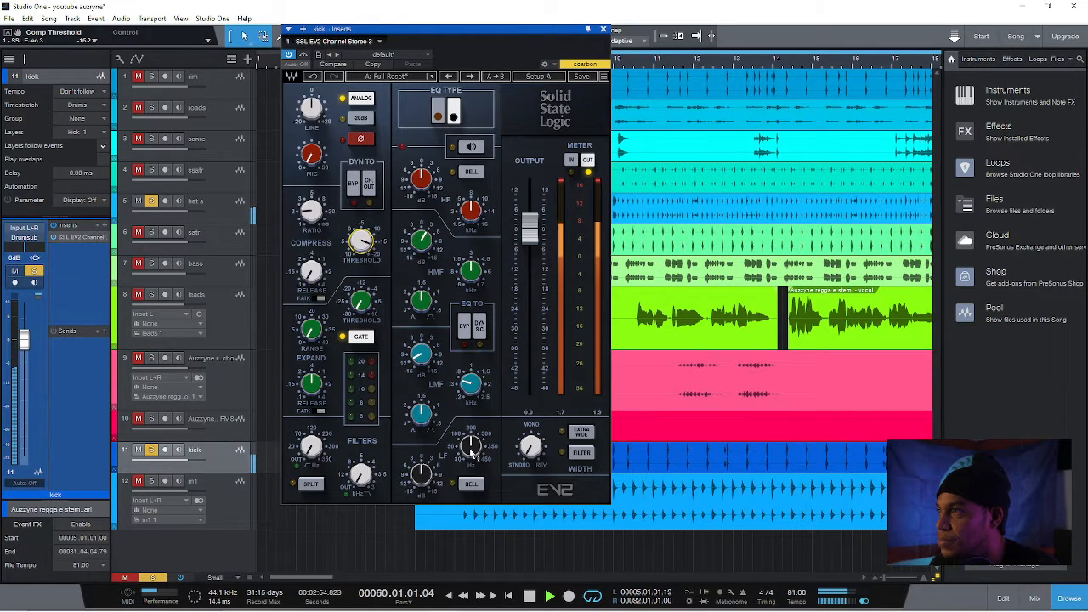
Lower the kick EQ's LF frequency and boost that band by about 4.7 dB, trying the bell shape but leaving it off
left_click_drag(472, 453, 473, 455)
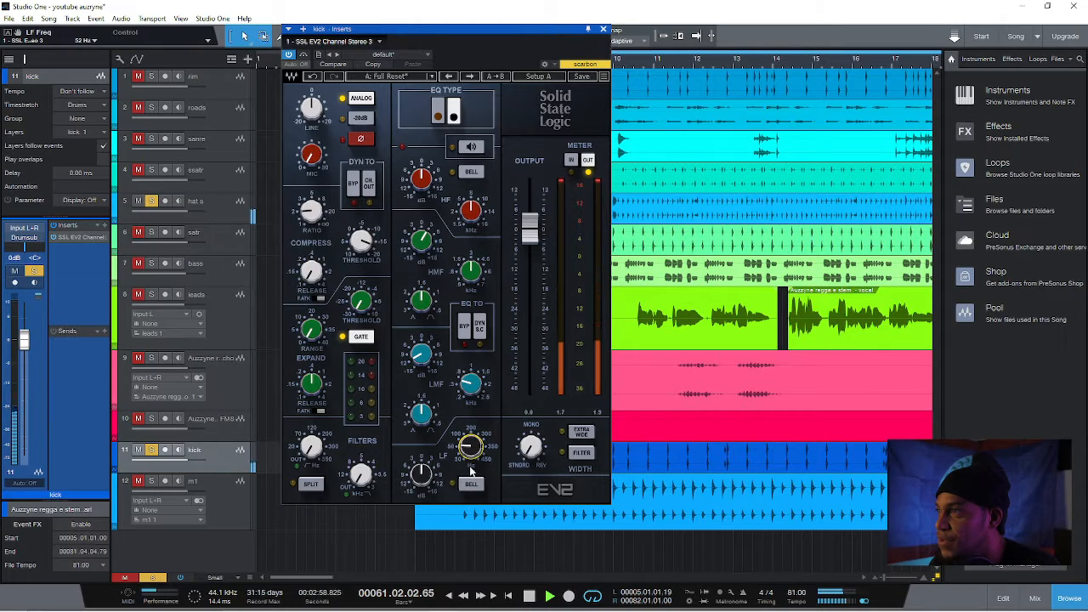
left_click(421, 473)
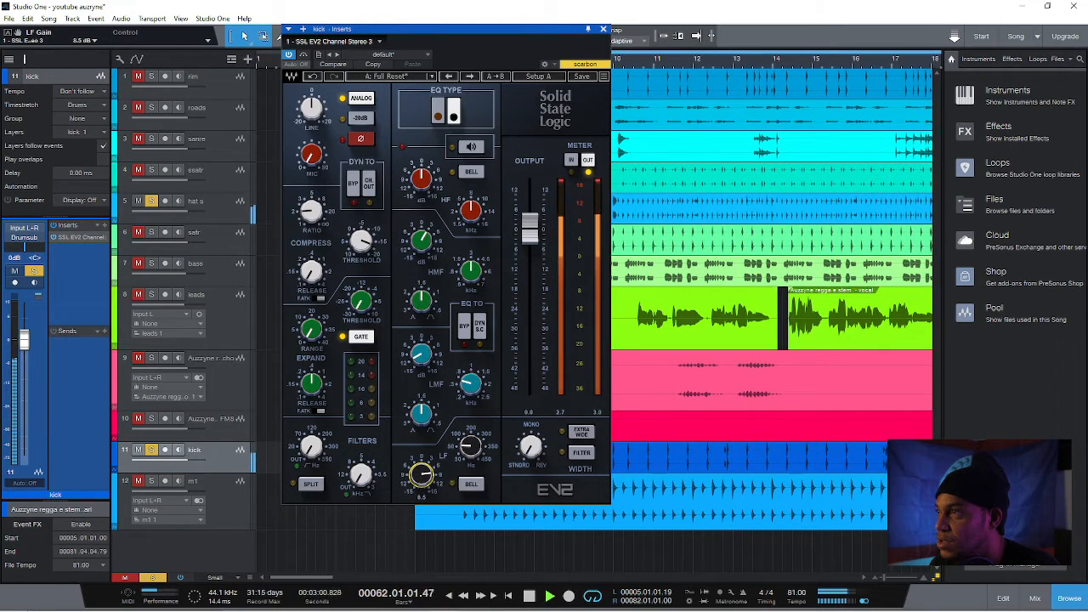
left_click_drag(421, 473, 420, 477)
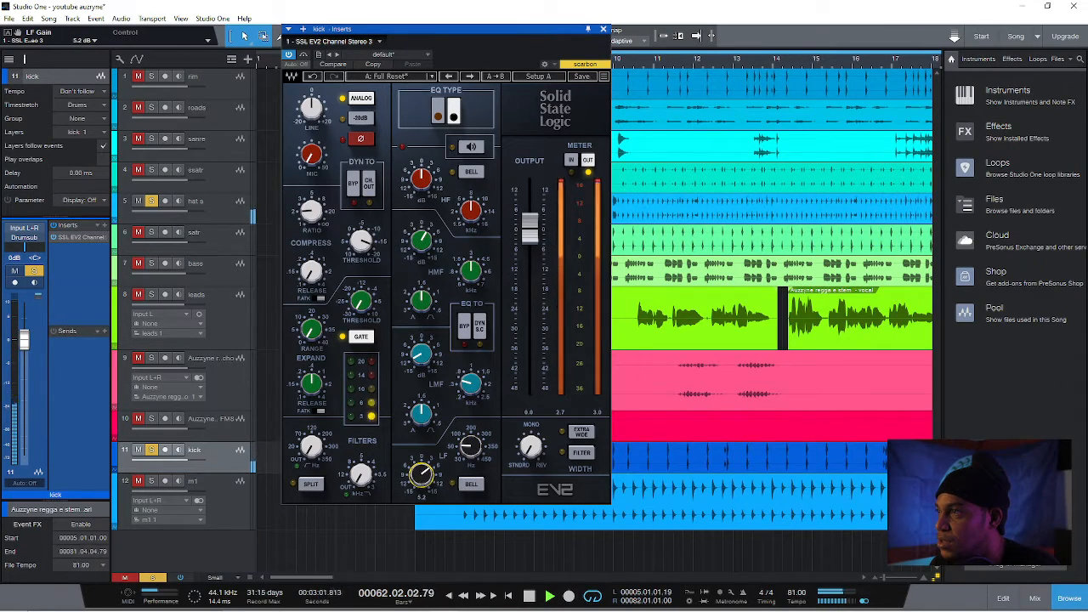
left_click(472, 483)
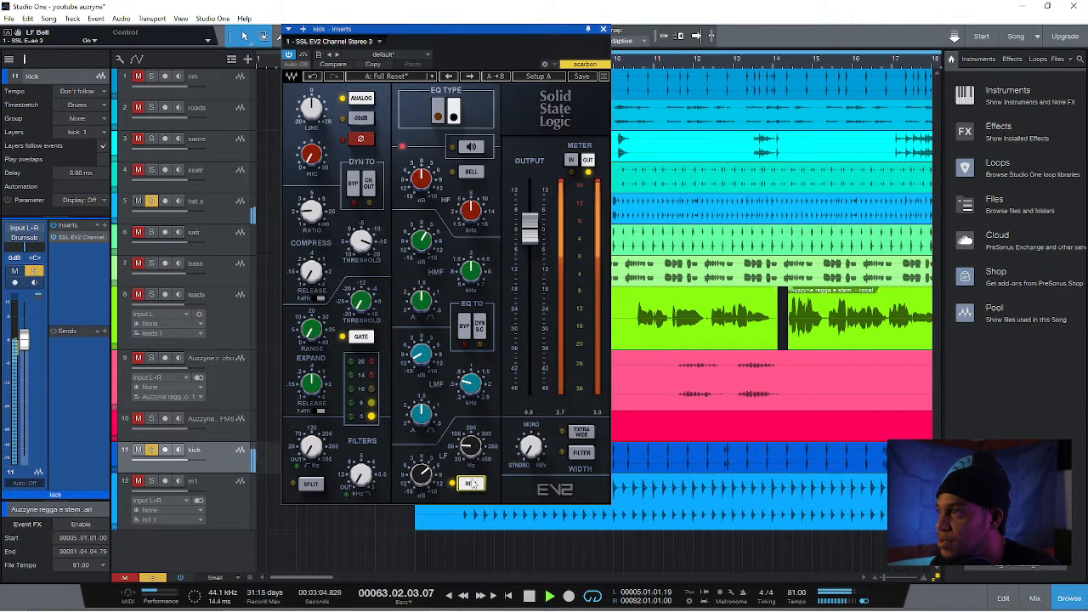
left_click(472, 483)
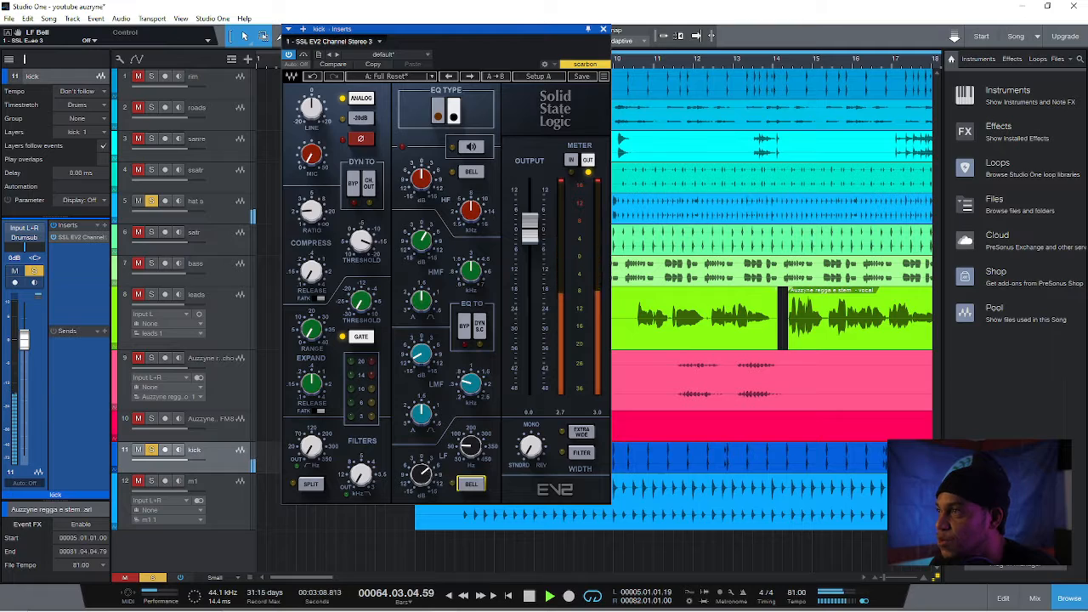
left_click(428, 475)
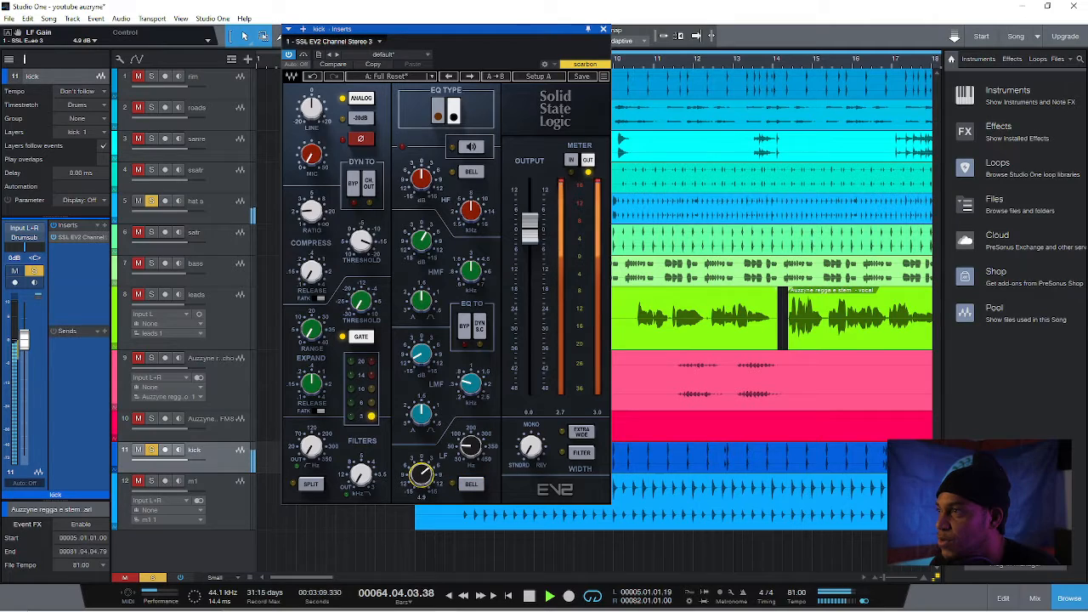
Compare the kick with its channel strip bypassed while switching the audible tracks, leaving the kick, rim and hats playing
left_click(304, 54)
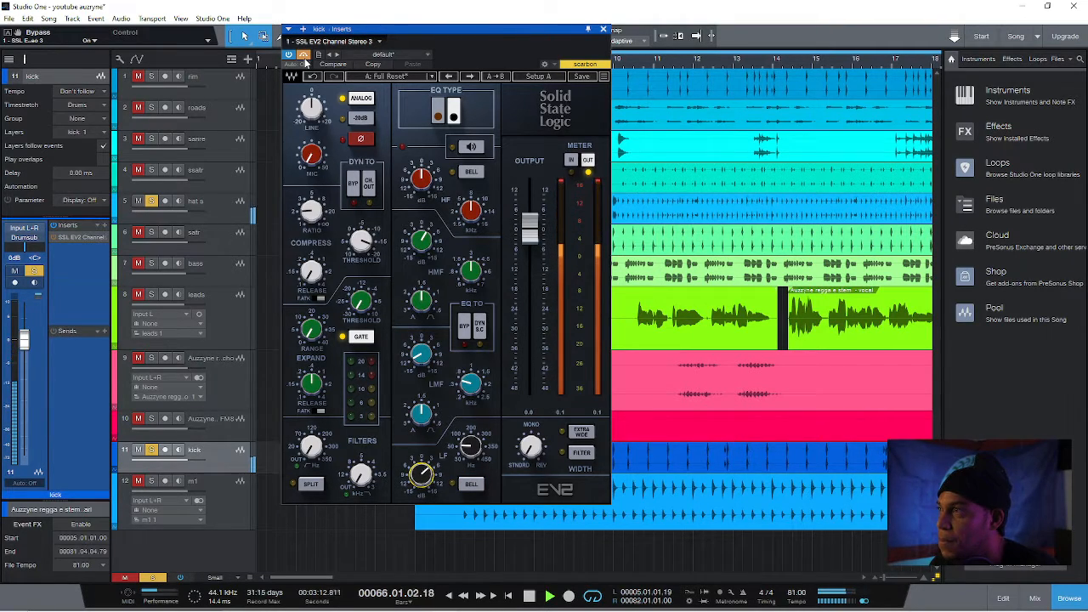
left_click(142, 202)
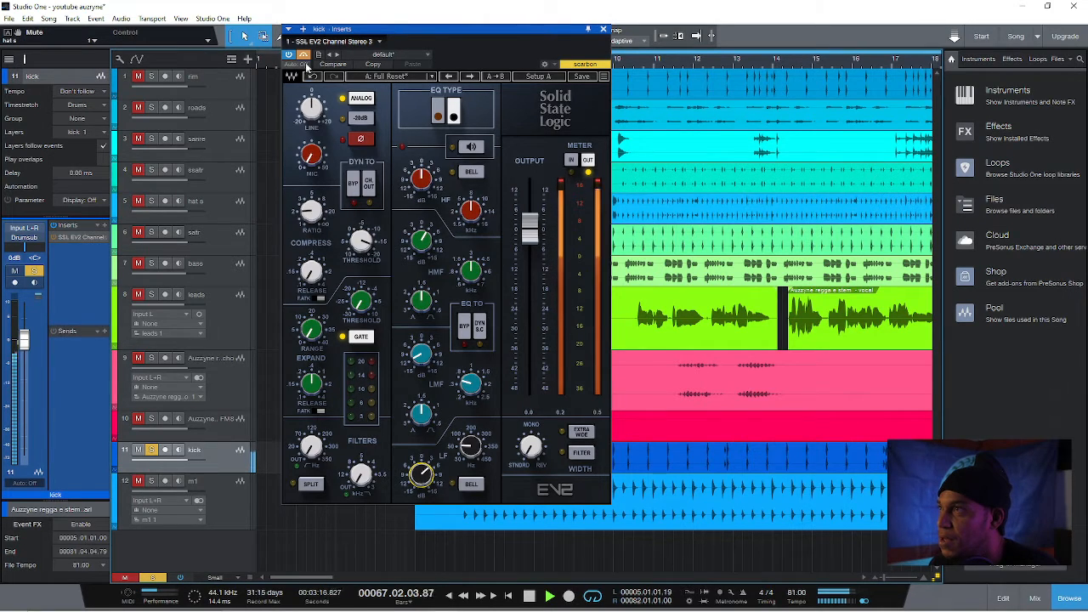
left_click(138, 232)
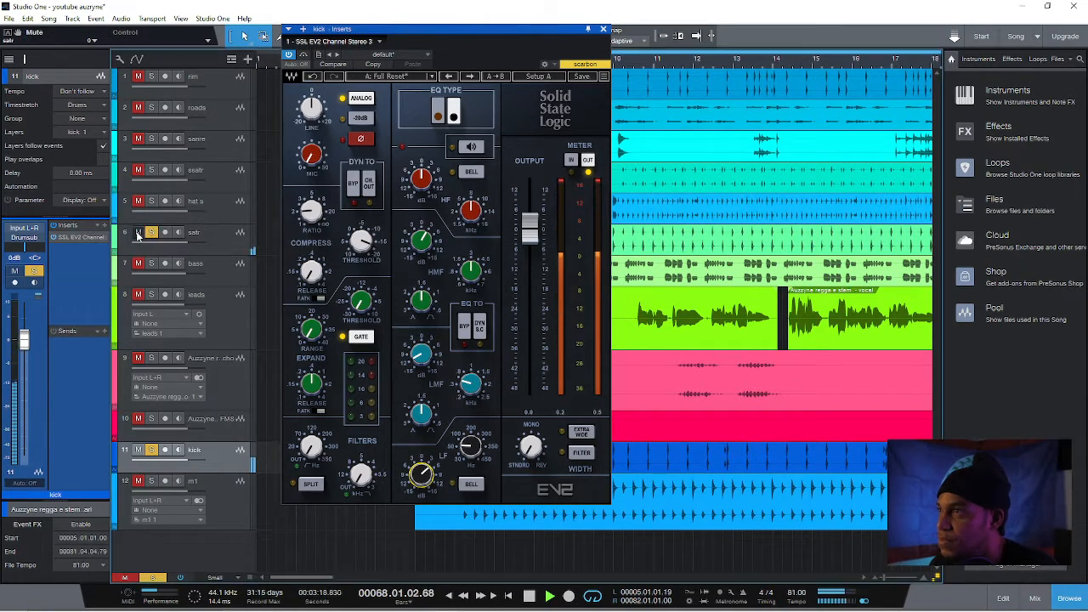
left_click(138, 233)
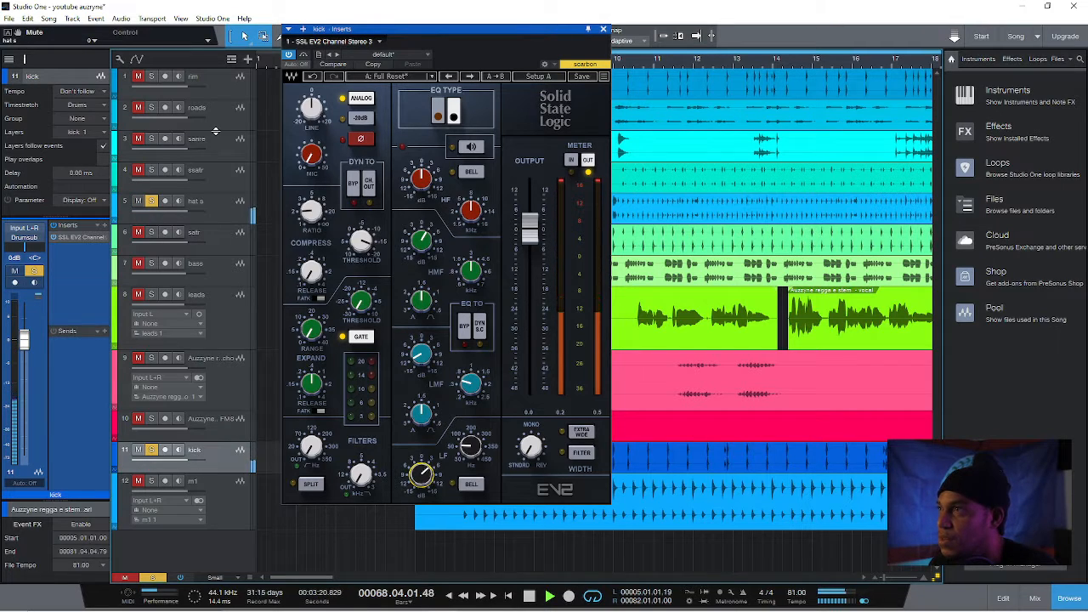
Lower the rim track's volume to -0.3 dB and close the kick's channel strip
left_click(211, 80)
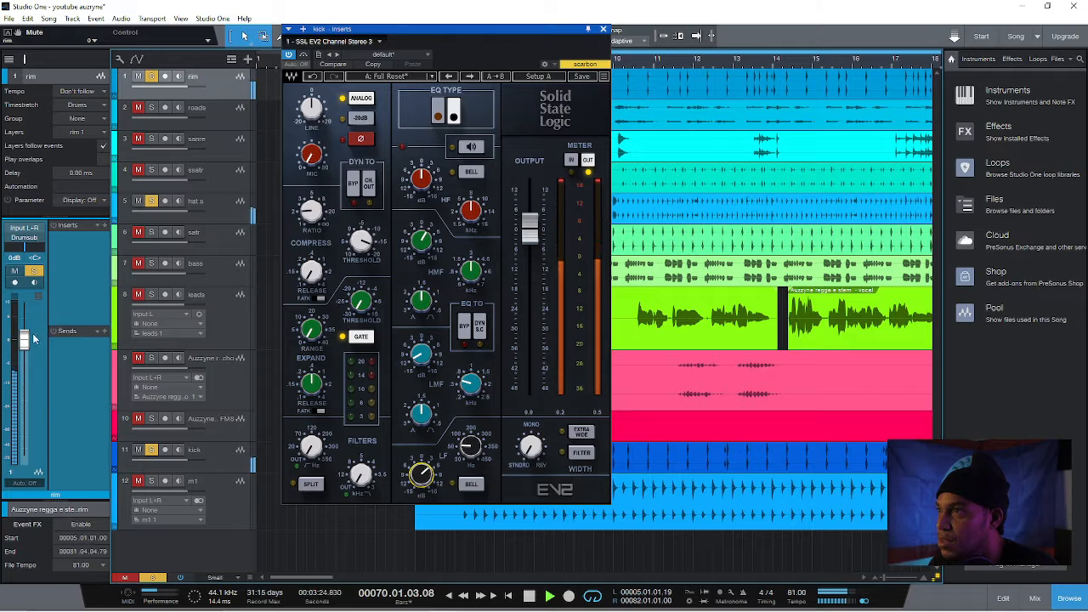
left_click_drag(34, 339, 34, 342)
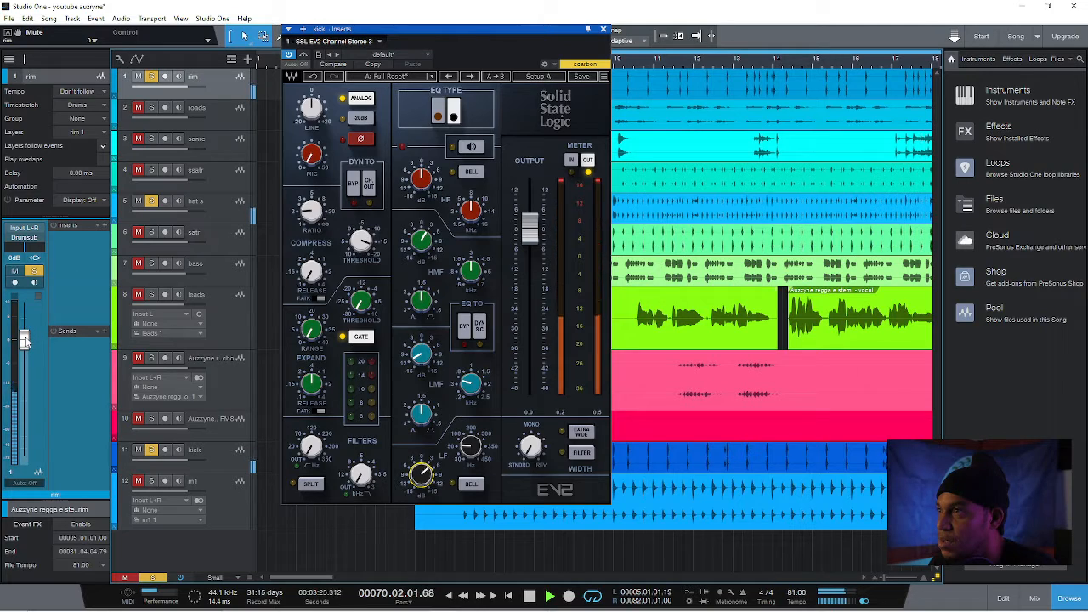
left_click(217, 119)
left_click(603, 29)
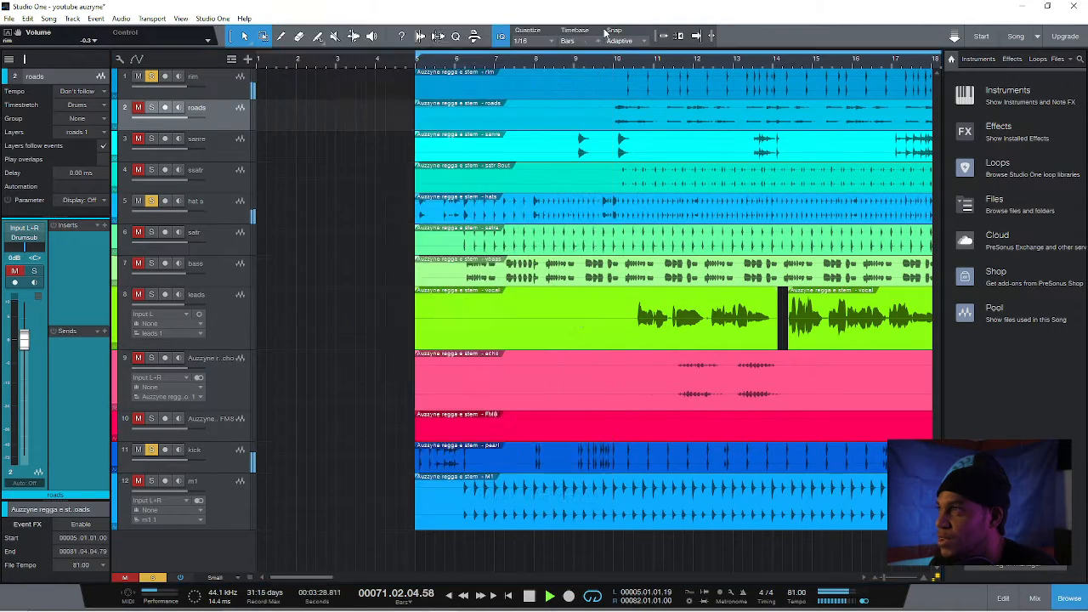
Restart playback from about bar 9 and bring the roads track into the soloed mix
left_click(229, 88)
left_click(212, 120)
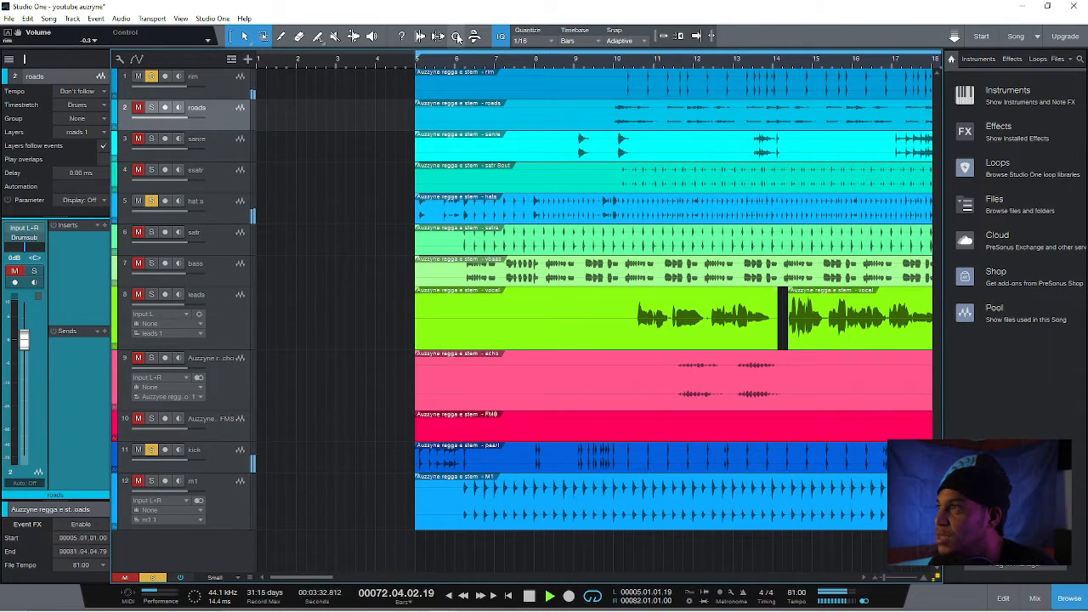
left_click(571, 68)
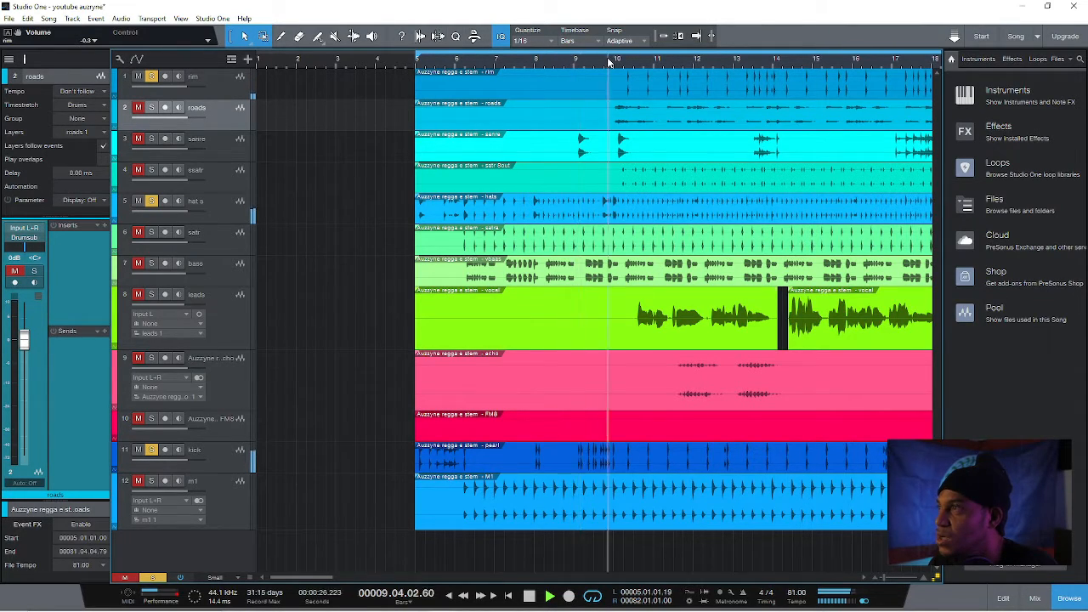
left_click(150, 109)
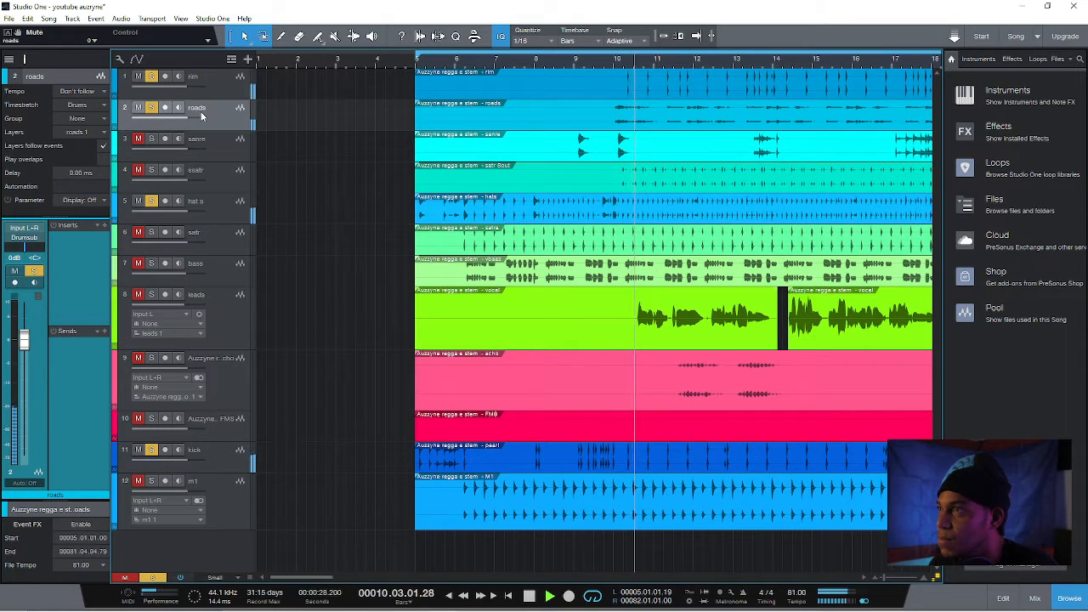
Insert SSL EV2 Channel Stereo on the roads track, boost its LF band and set the LF frequency to about 207 Hz
left_click(103, 226)
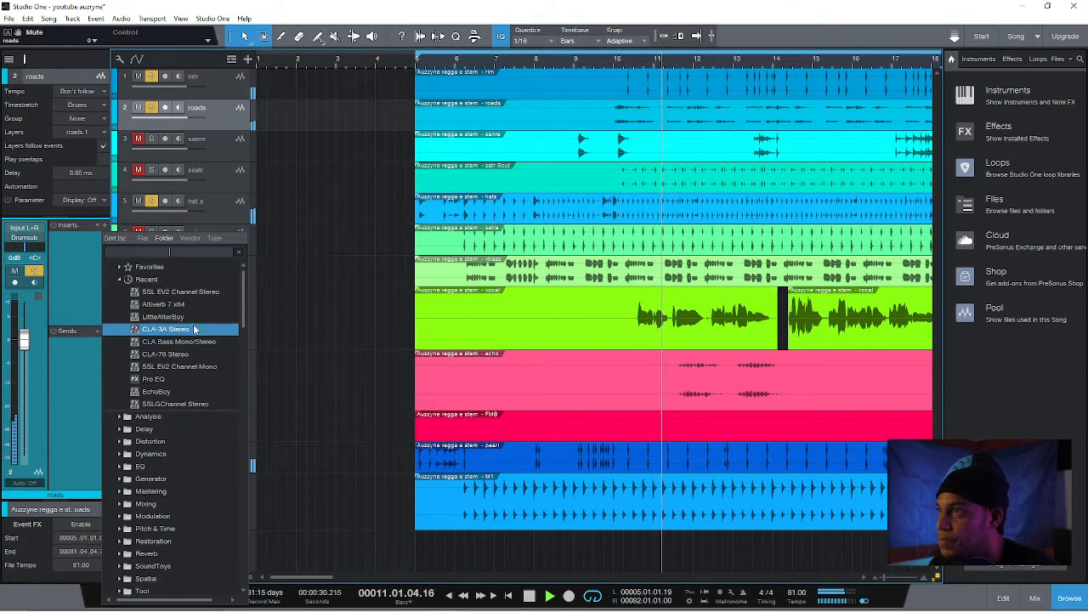
left_click(198, 293)
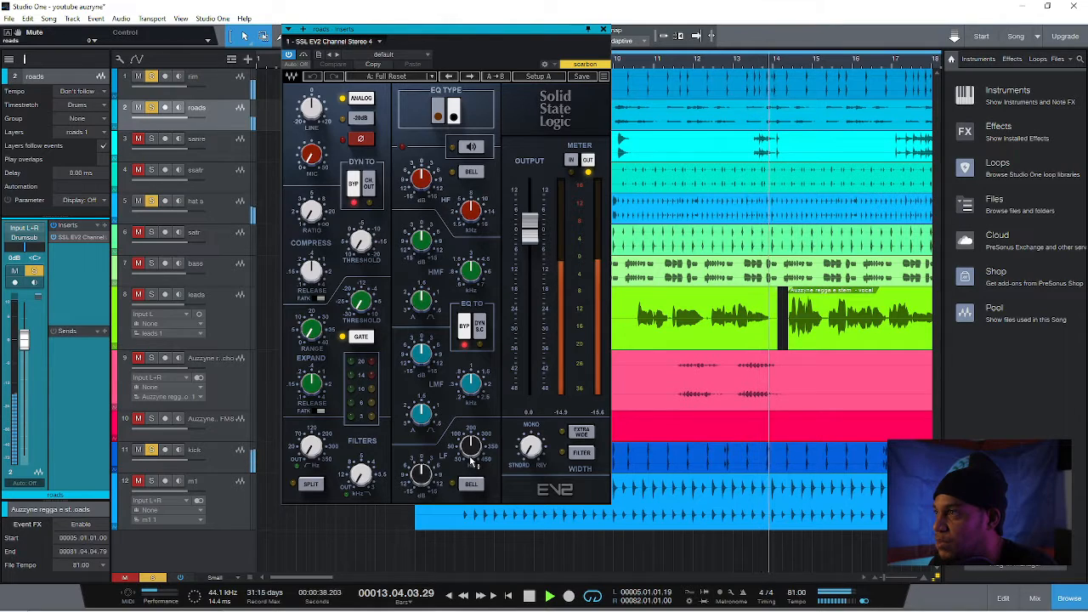
left_click_drag(470, 459, 422, 447)
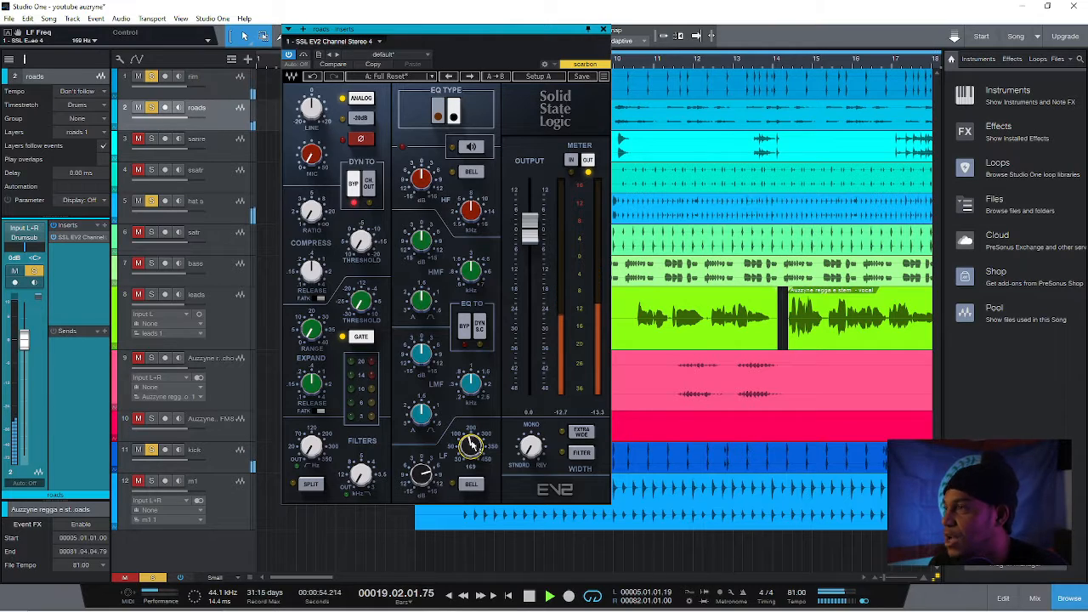
left_click_drag(473, 443, 472, 442)
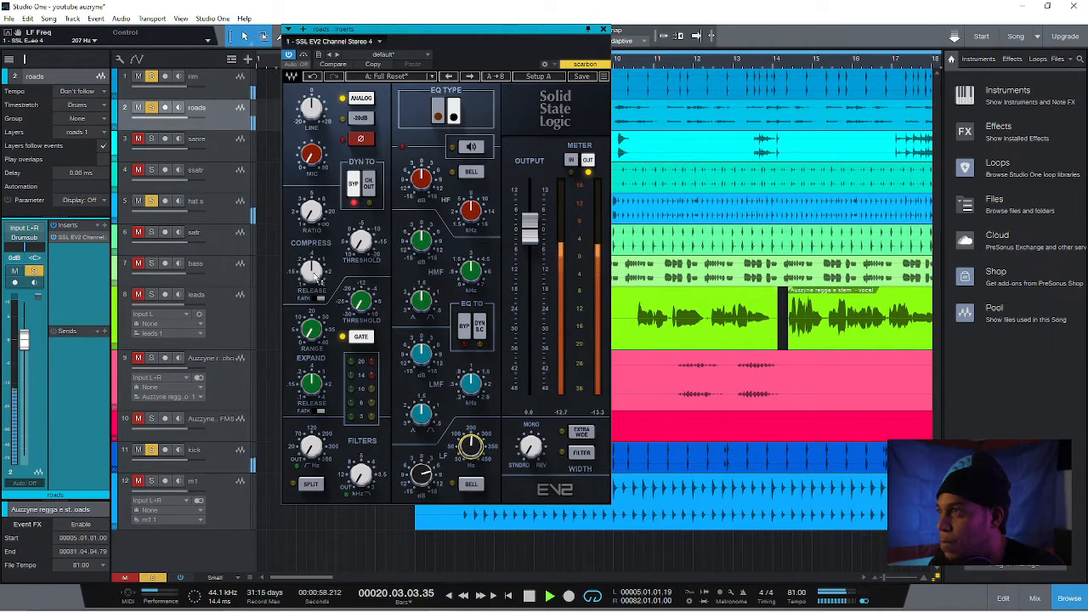
Compress the roads track with a 0.10 s release, fast attack, ratio about 1.9 and threshold about -16.7, and stop playback
left_click_drag(315, 276, 314, 298)
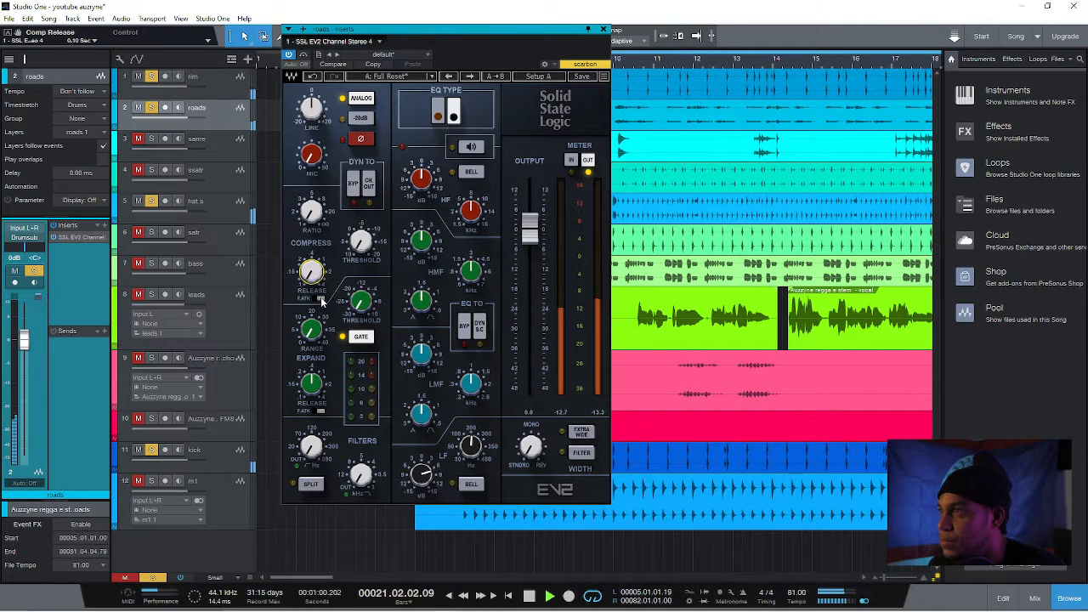
left_click_drag(312, 214, 312, 212)
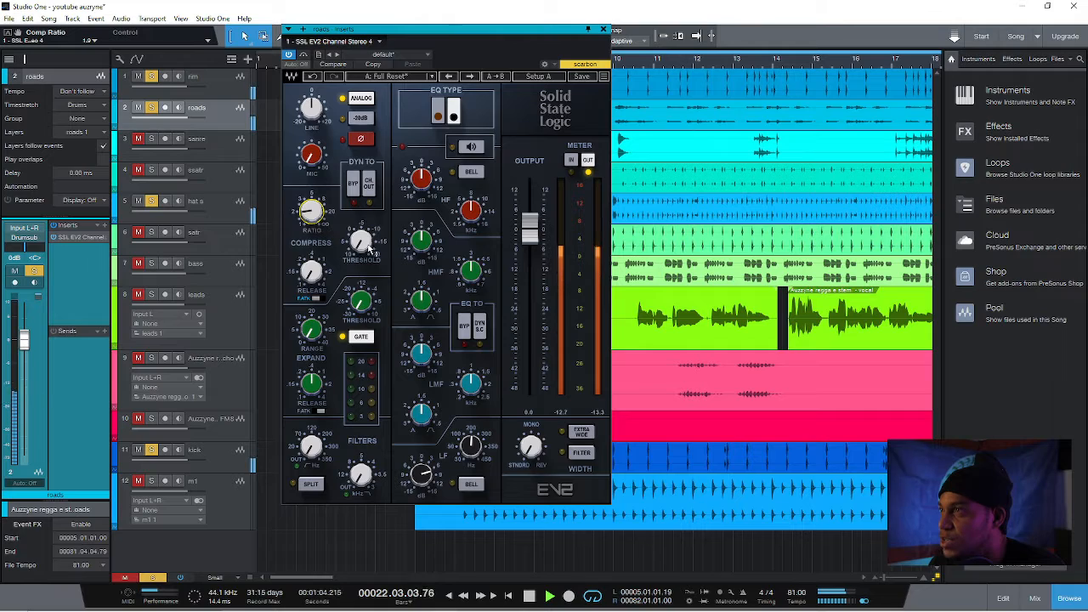
left_click_drag(371, 250, 371, 254)
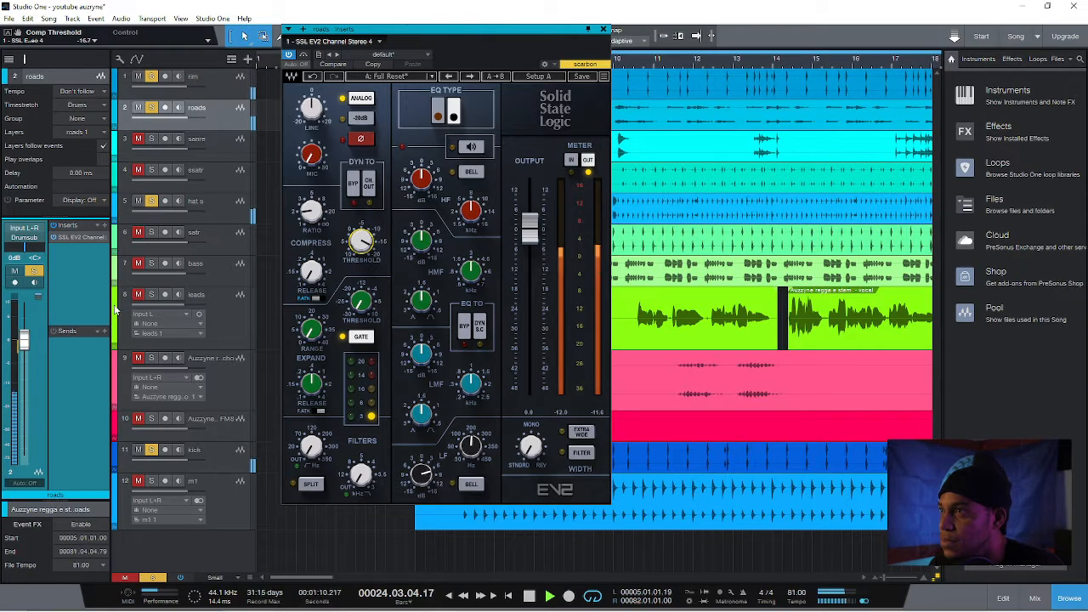
key("space")
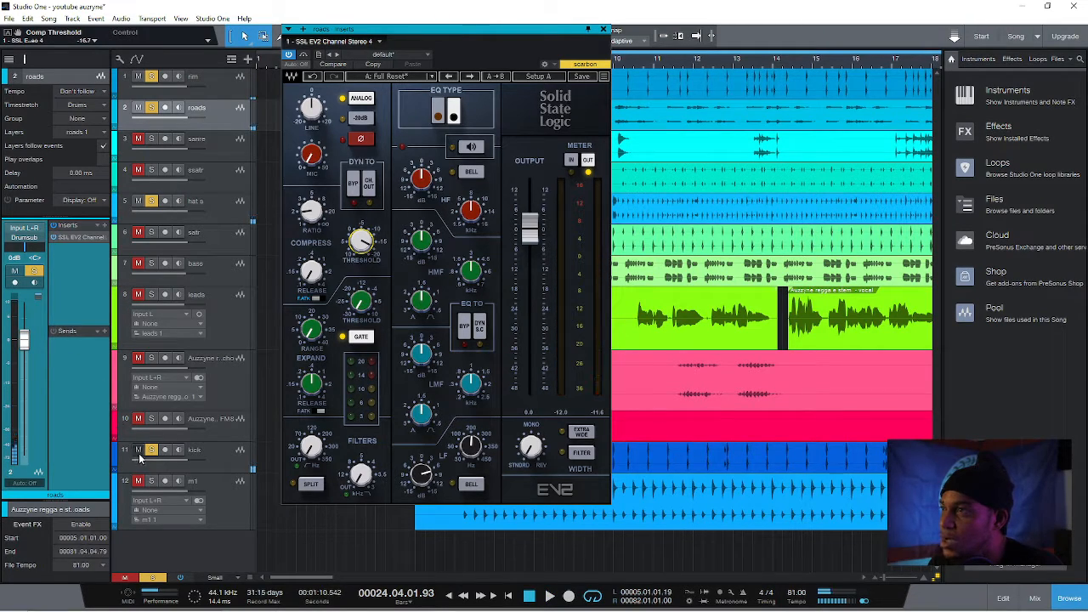
Mute the kick and add a plate send to the roads track, leaving only the plate's Altiverb window open
left_click(138, 450)
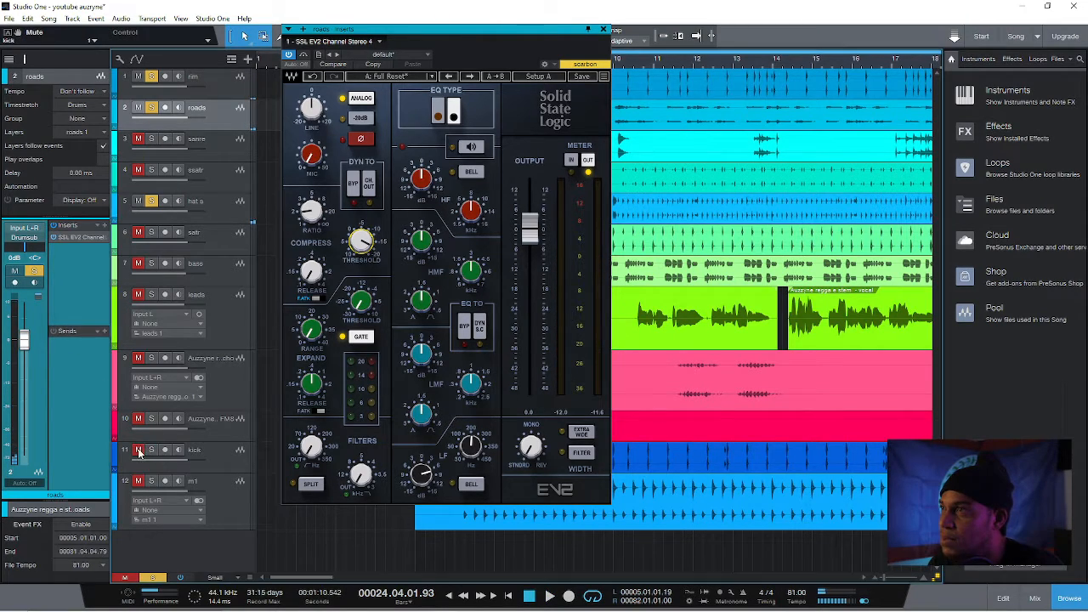
left_click(105, 332)
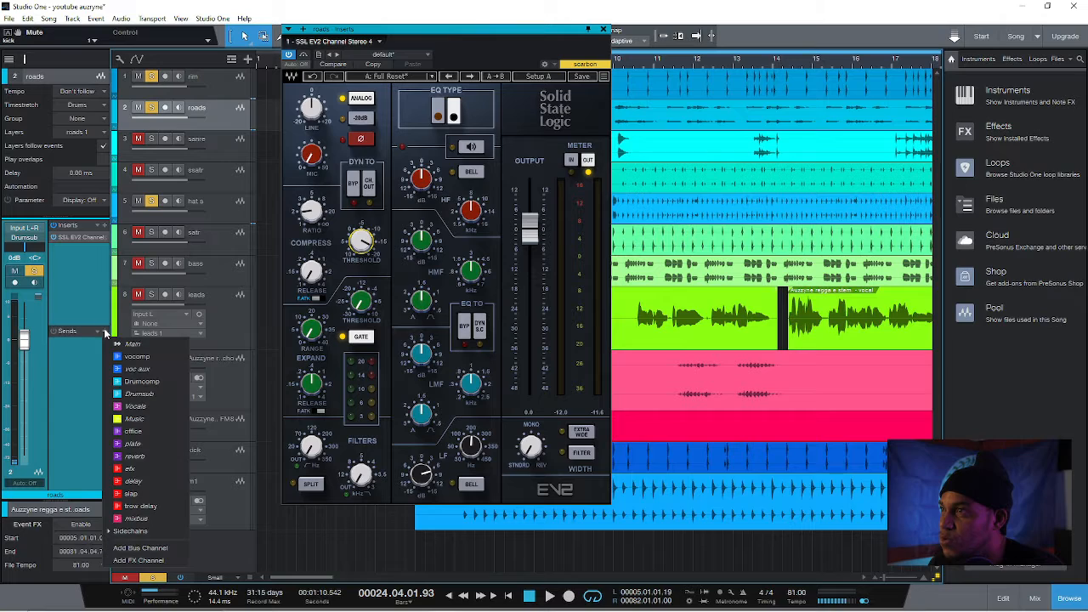
left_click(153, 446)
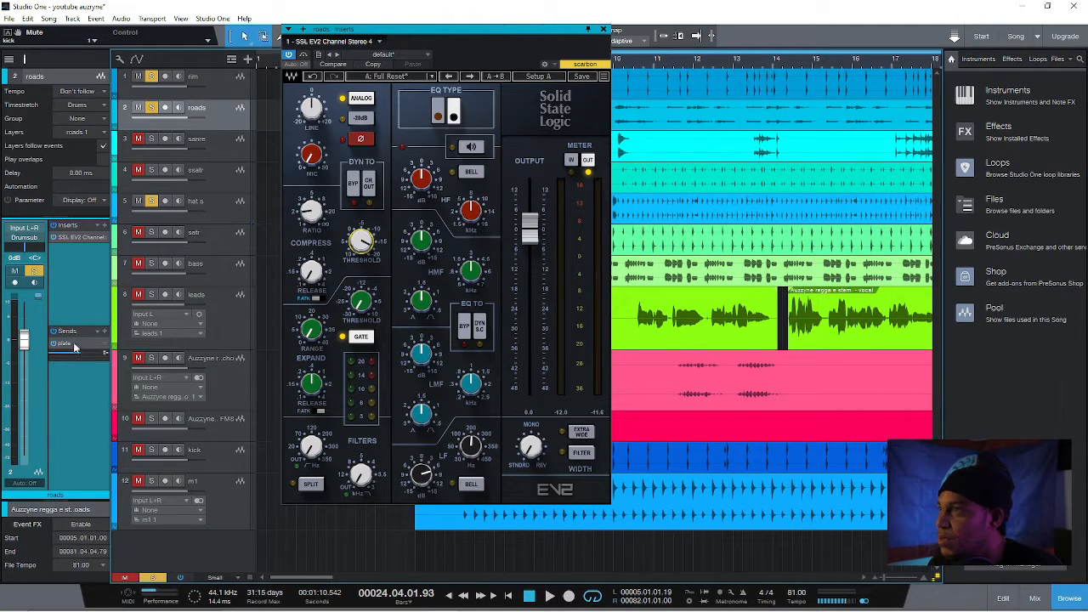
double_click(74, 347)
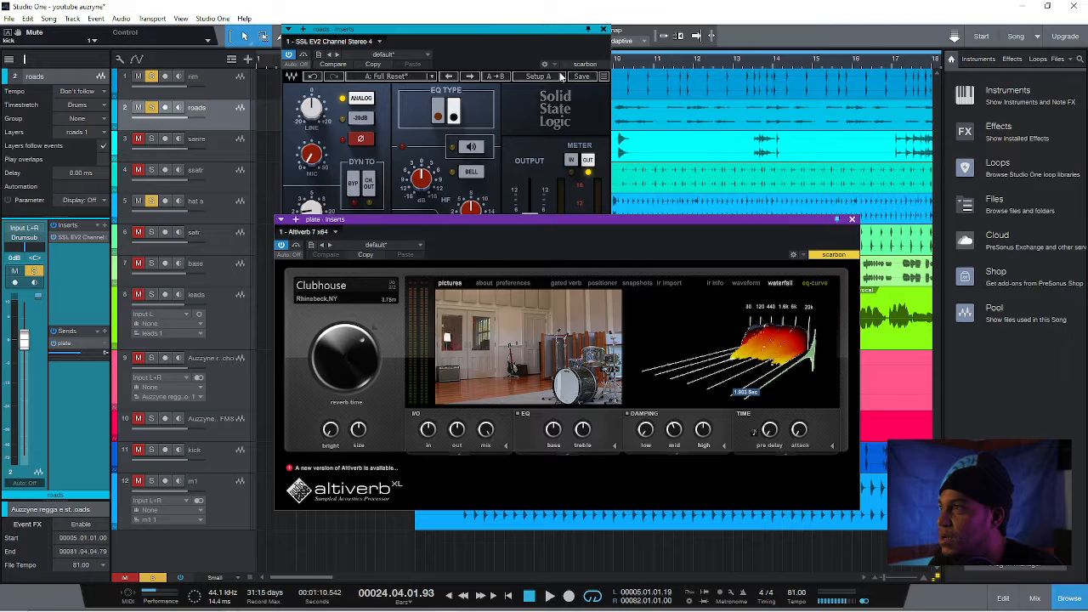
left_click(603, 30)
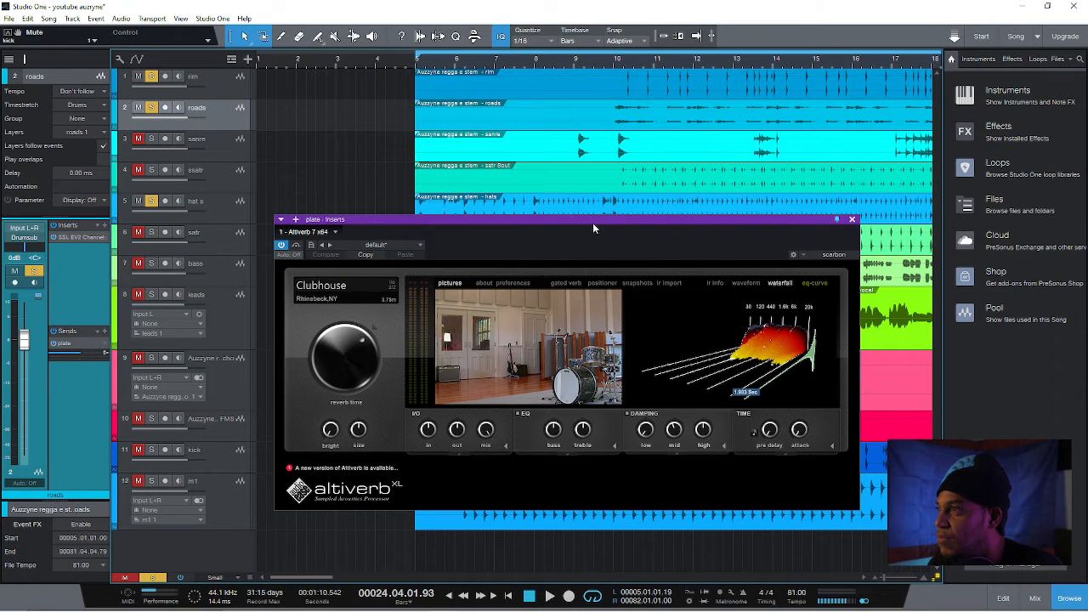
left_click_drag(593, 224, 571, 161)
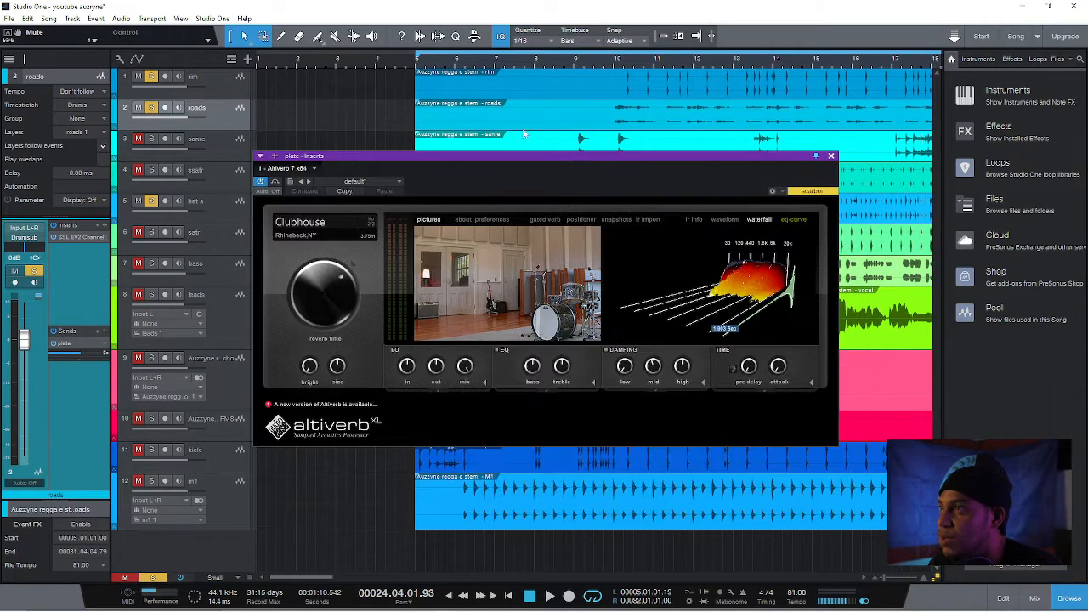
Play from about bar 9 while raising the roads track's plate send to about +0.7 dB, and stop playback
left_click(417, 60)
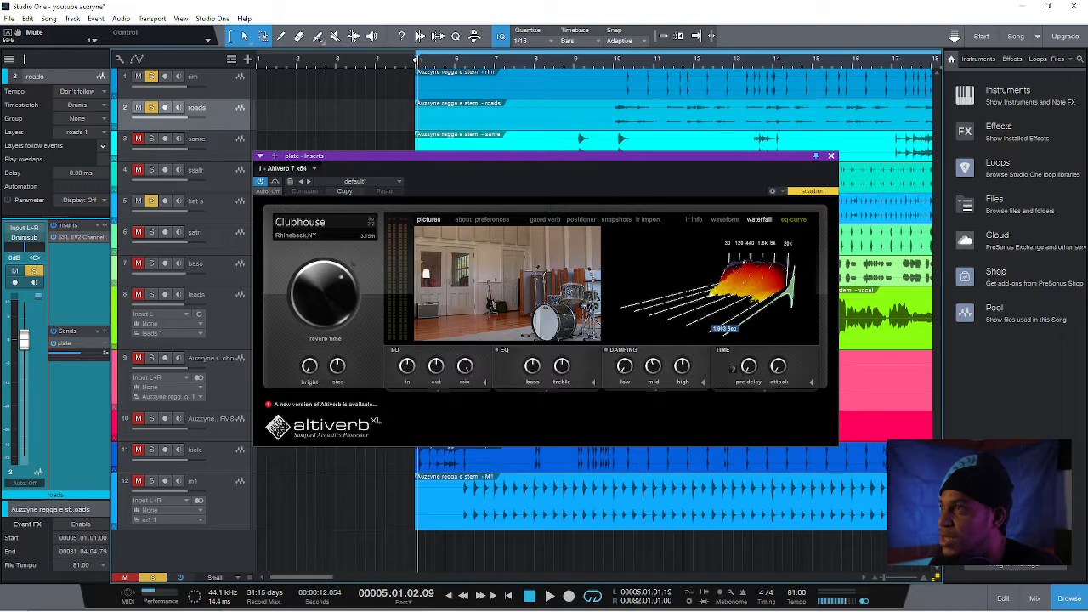
left_click(595, 60)
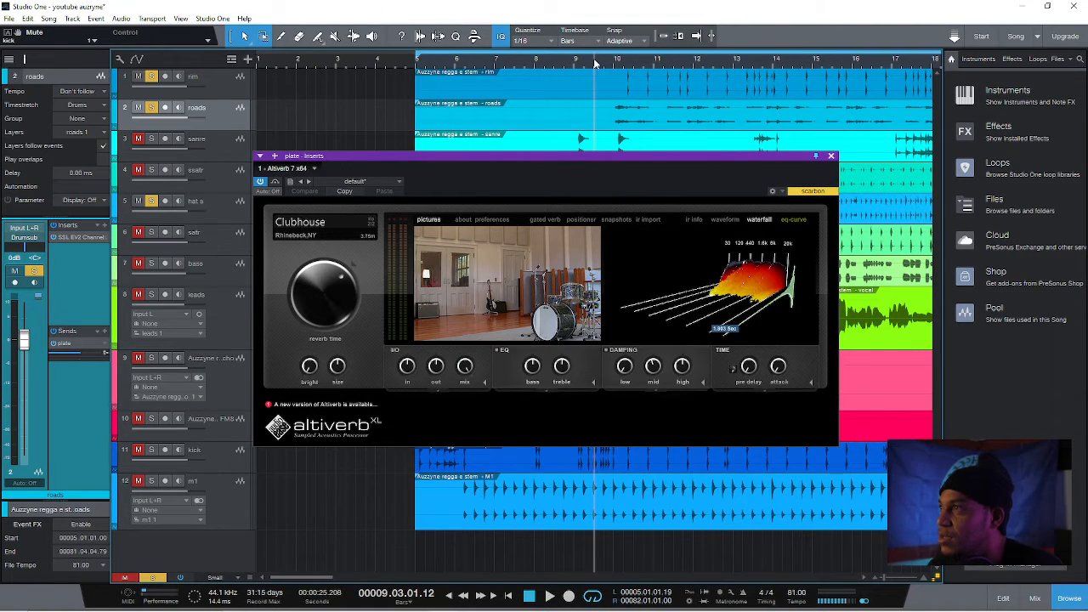
key("space")
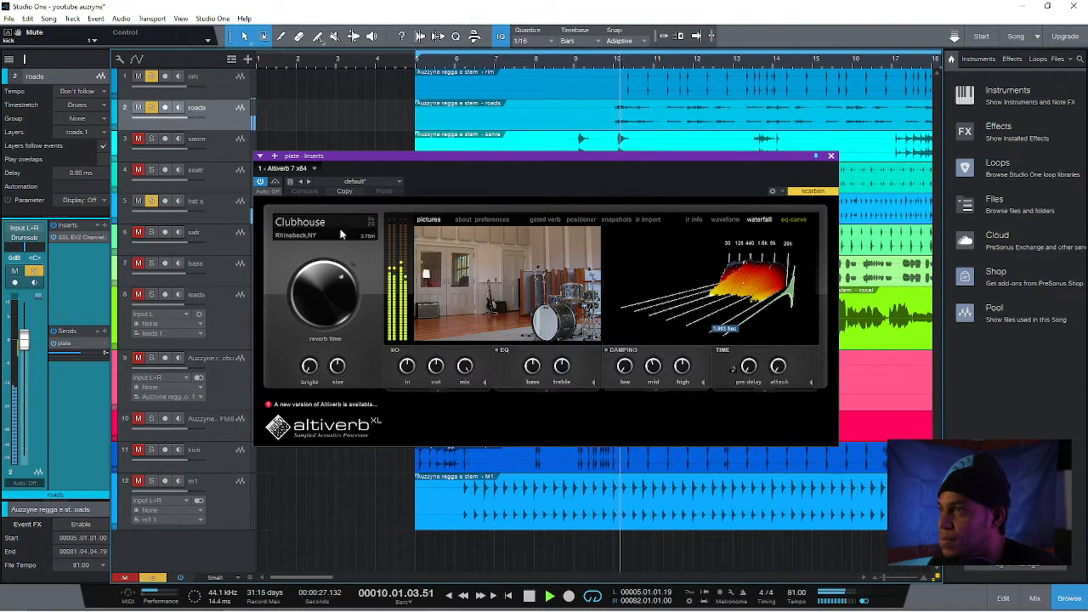
mouse_move(73, 357)
left_mouse_down()
mouse_move(97, 354)
mouse_move(86, 352)
left_mouse_up()
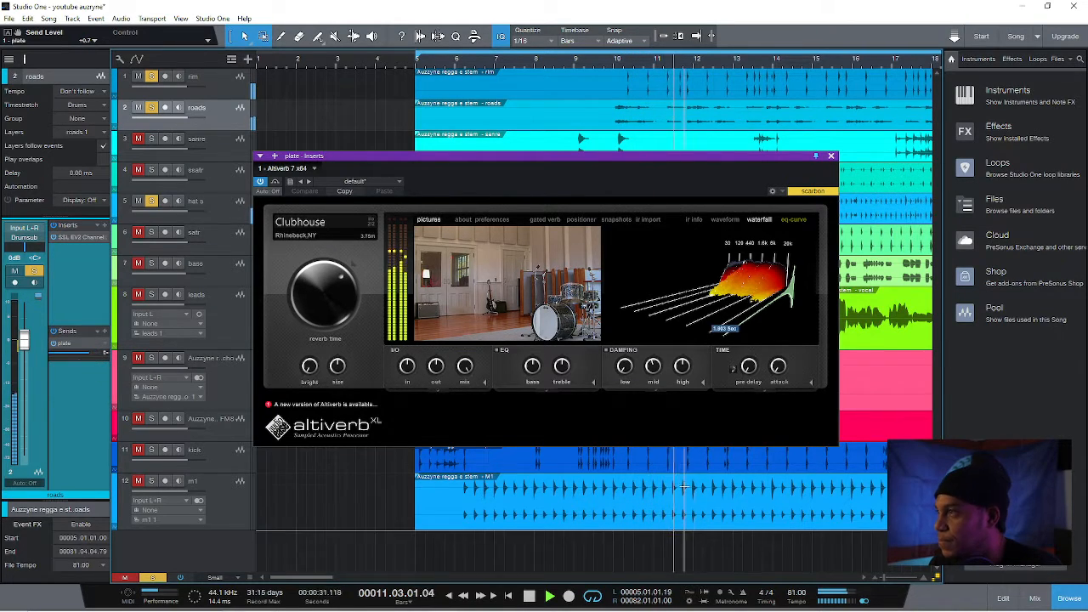
key("space")
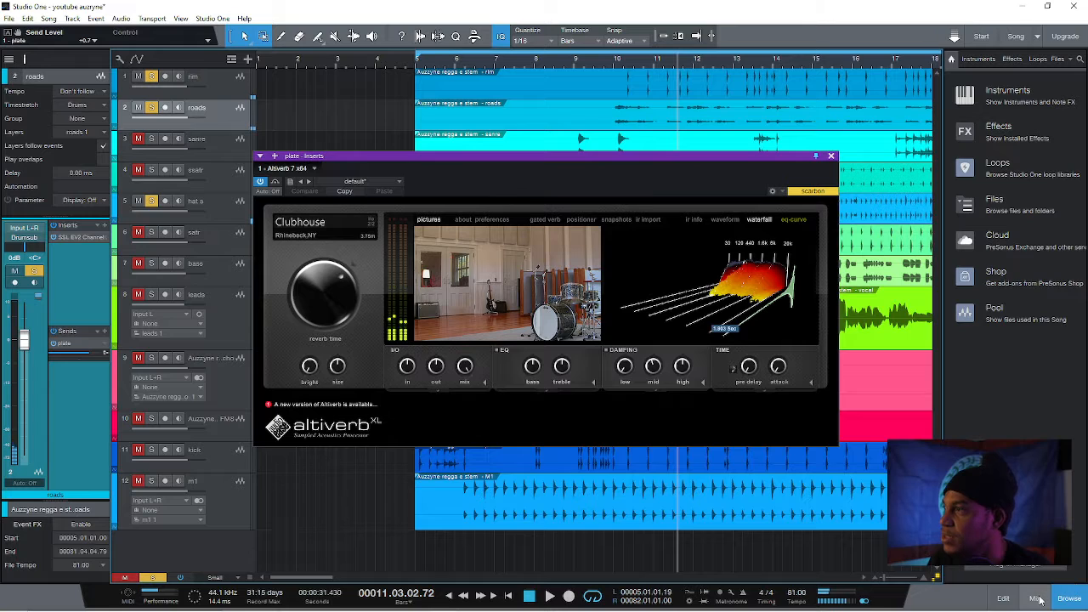
Unmute the mixbus channel in the console and return to the arrangement with the song playing and the Altiverb window moved aside
key("F3")
left_click_drag(881, 600, 1046, 601)
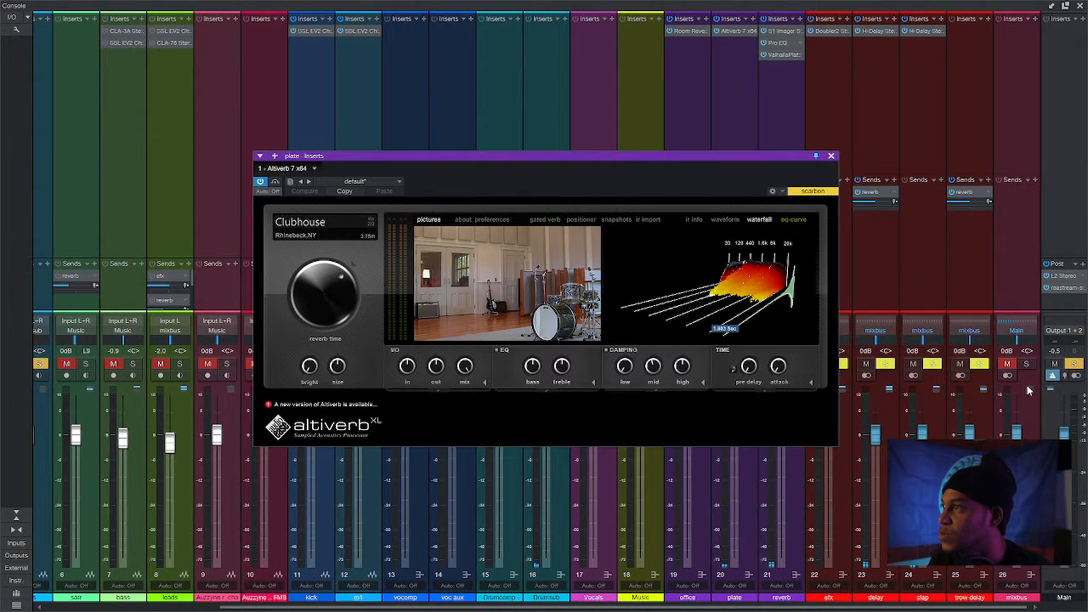
left_click(1026, 365)
left_click(1008, 362)
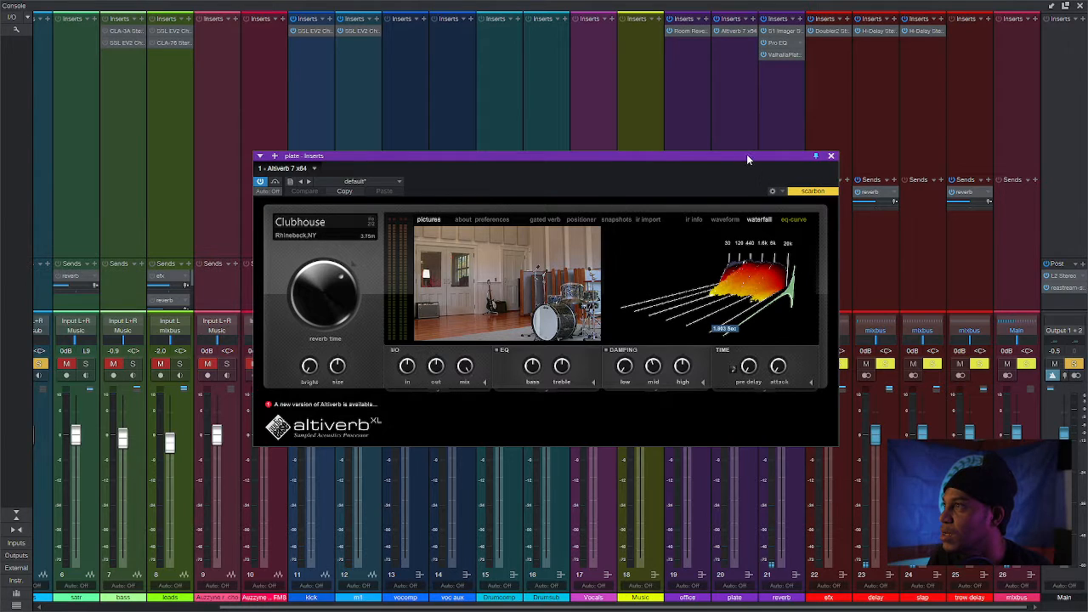
left_click_drag(746, 155, 567, 49)
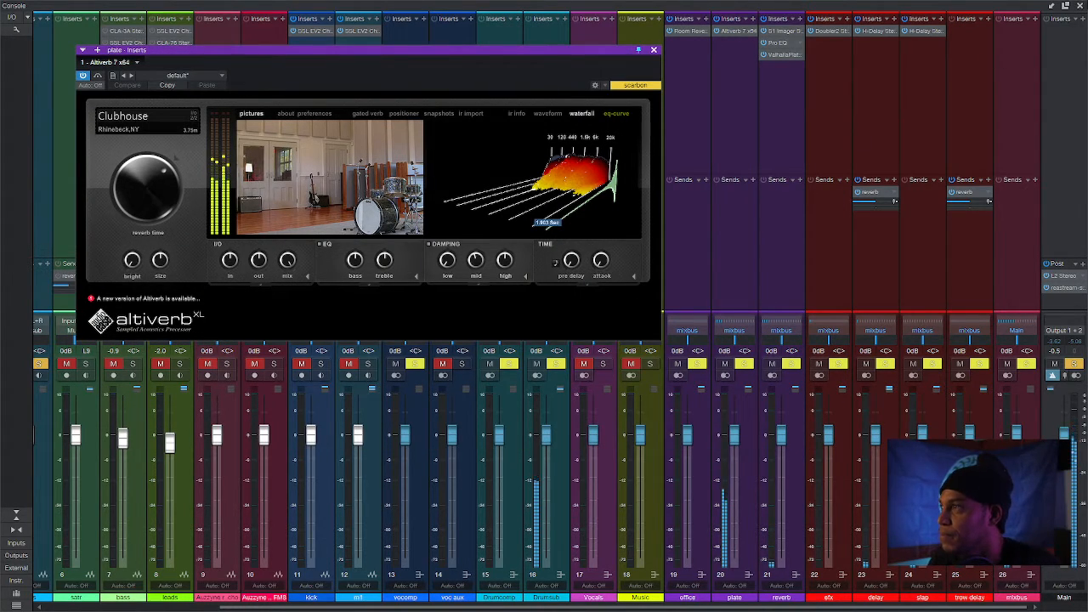
left_click(1079, 7)
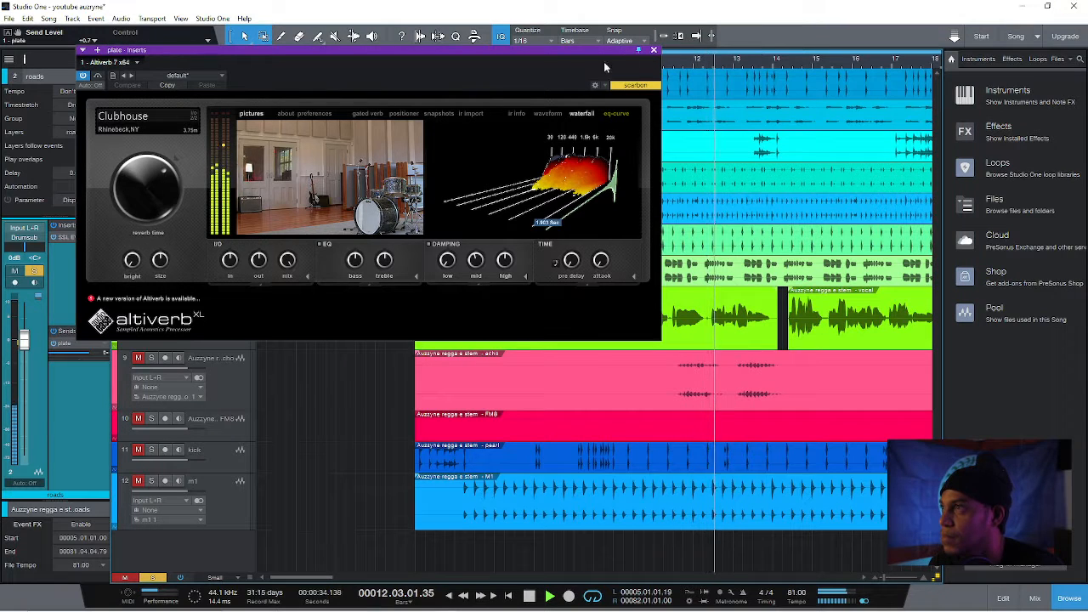
left_click_drag(548, 79, 756, 201)
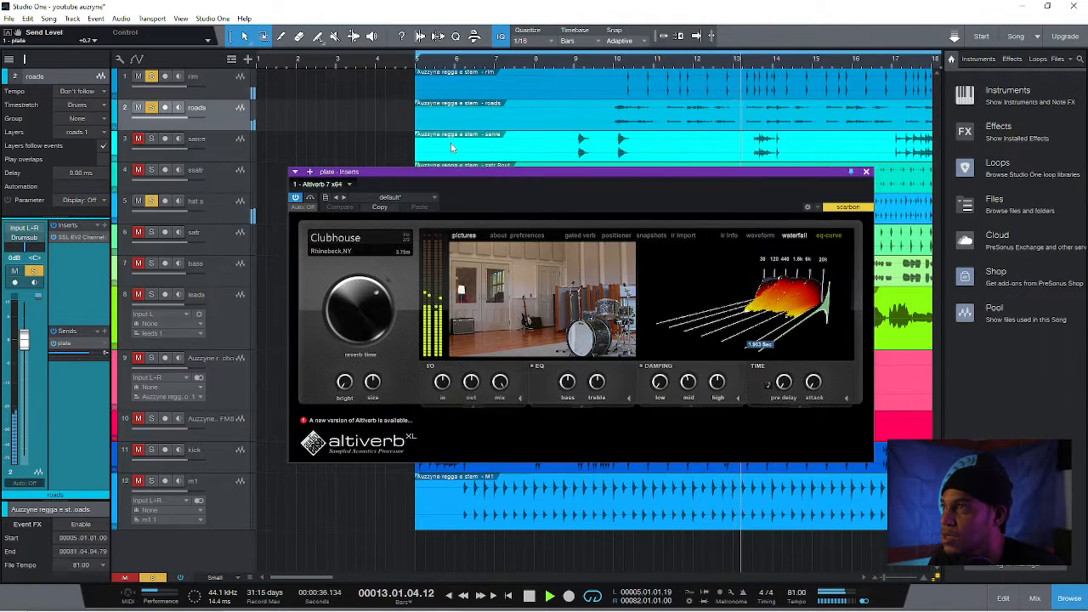
Take the rim out of the soloed mix and lower the roads track's plate send to about -14.4 dB, comparing it with the send muted
left_click(150, 76)
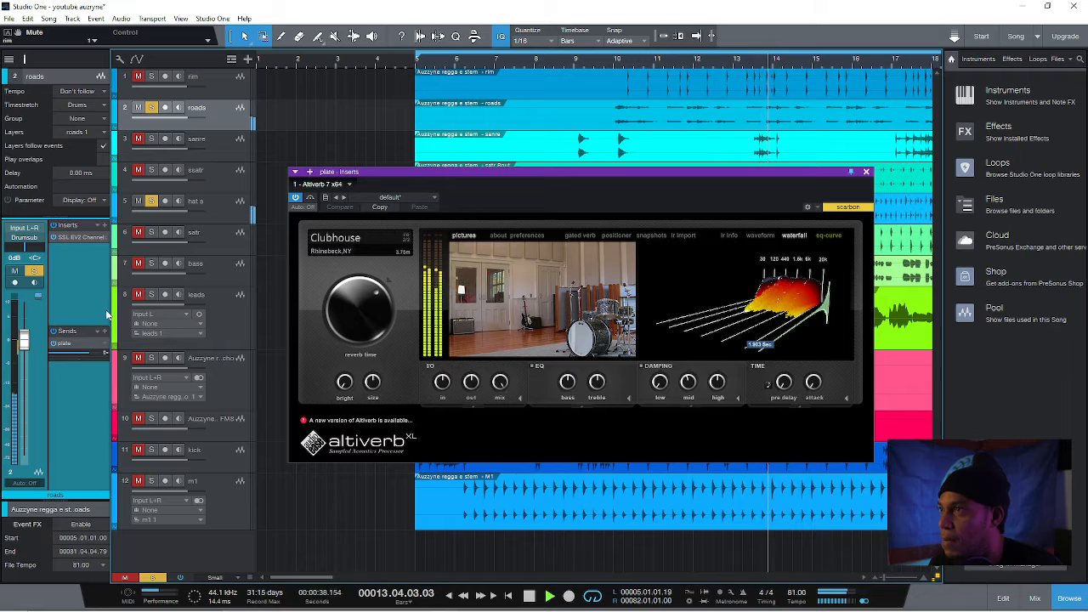
left_click_drag(85, 354, 71, 353)
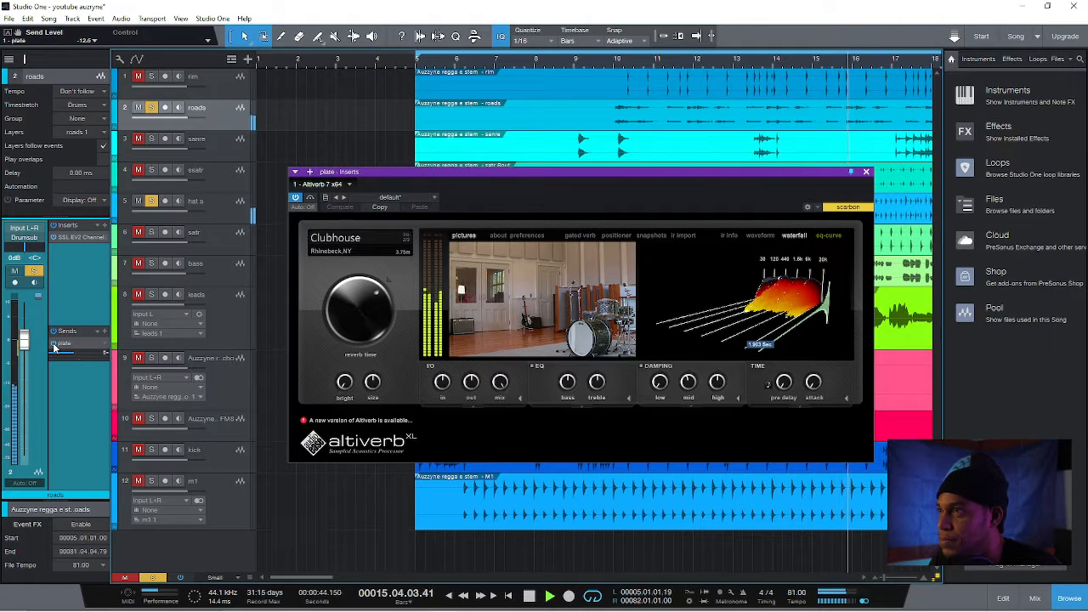
left_click(54, 345)
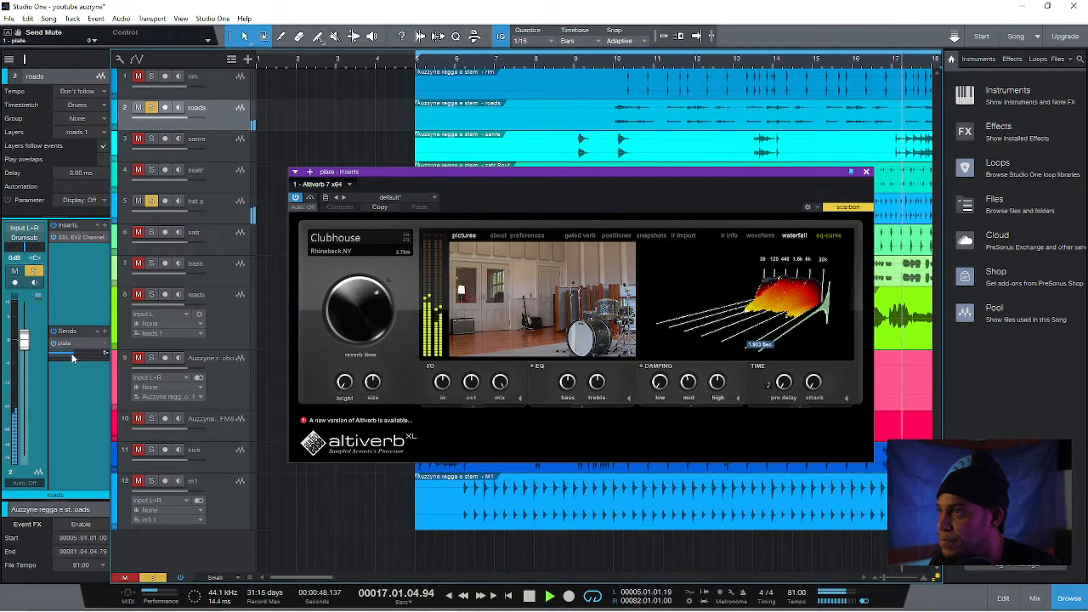
left_click_drag(69, 356, 71, 358)
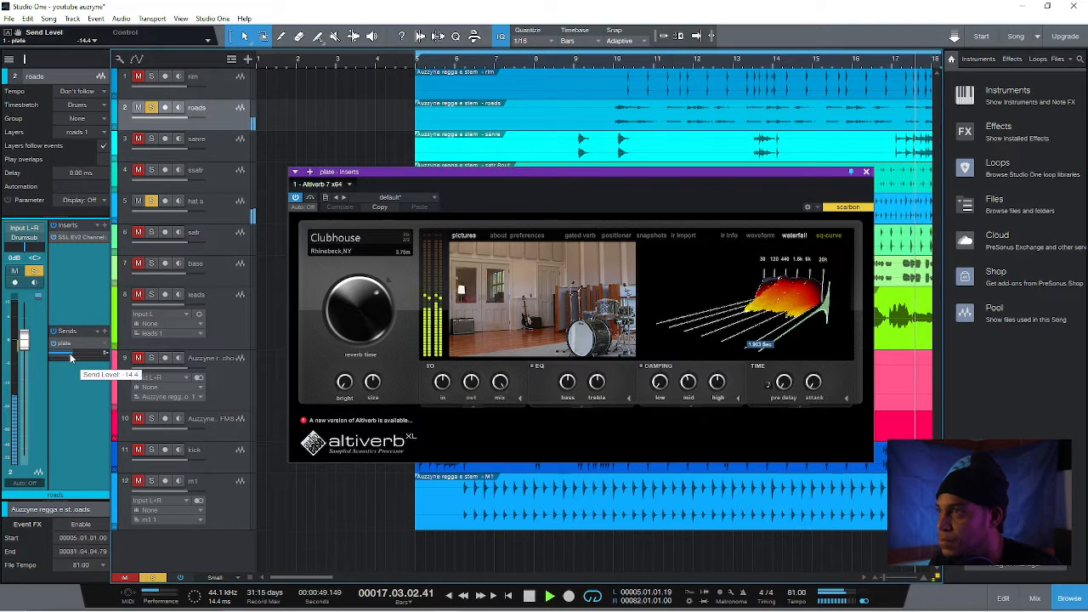
Reopen the roads channel strip, sweep a boosted LMF band, settle on a slight LMF cut and raise the mic gain slightly
left_click(77, 238)
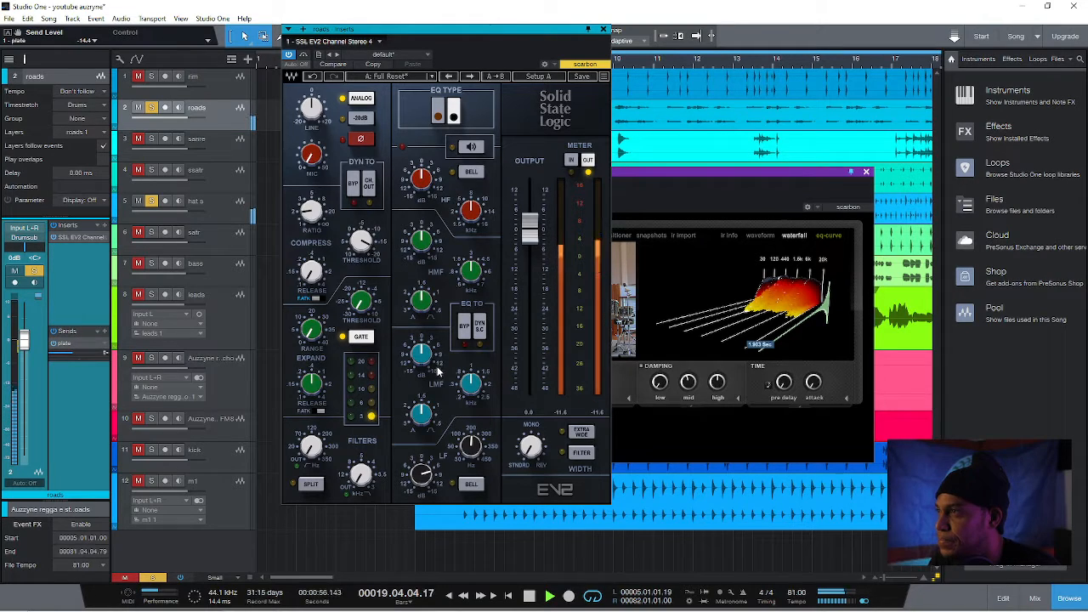
mouse_move(420, 413)
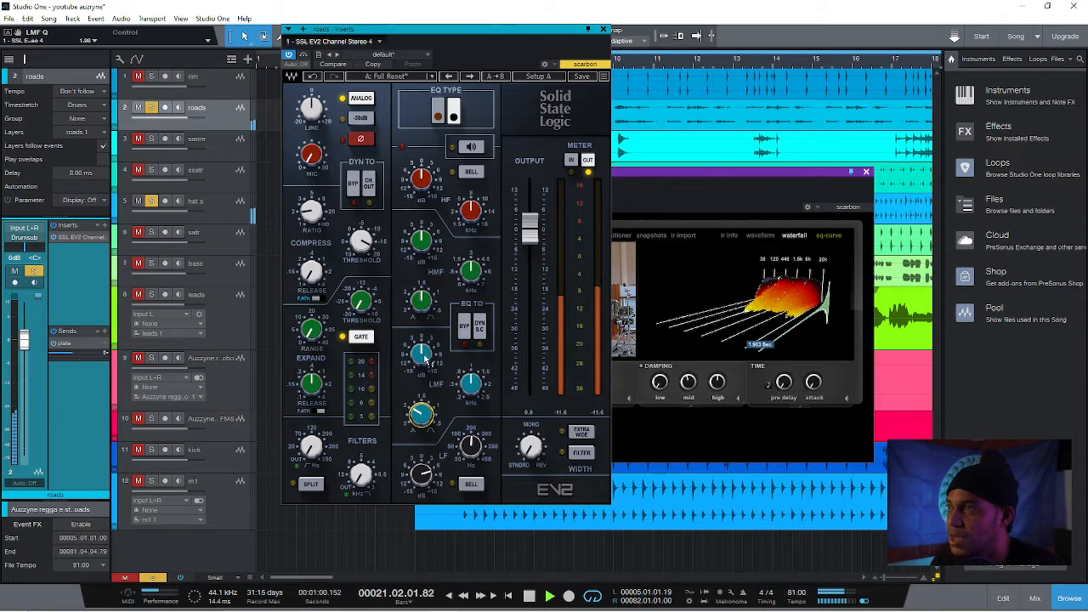
mouse_move(423, 355)
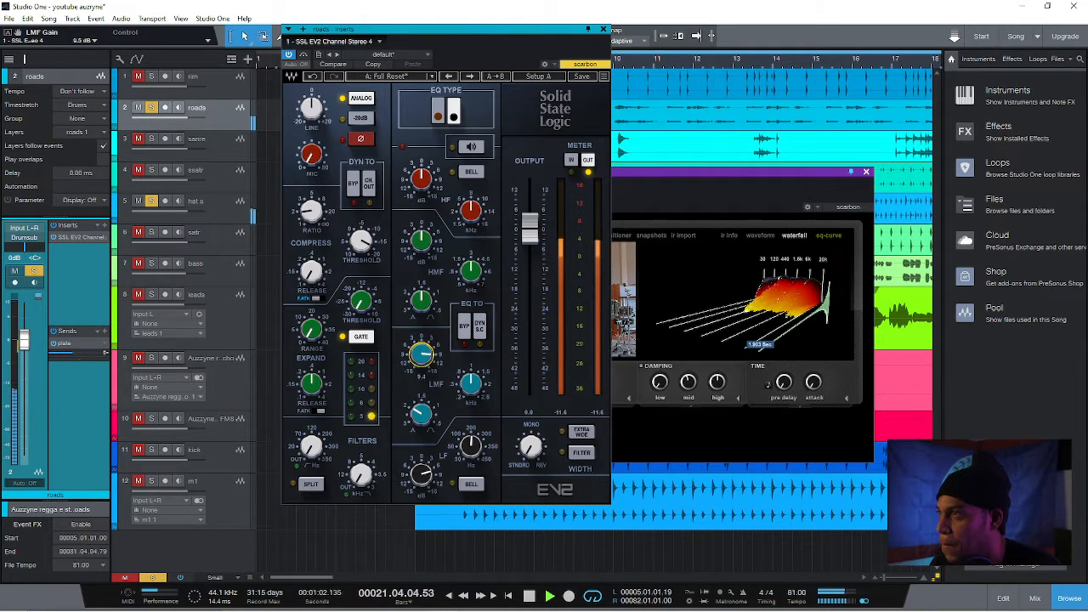
mouse_move(470, 383)
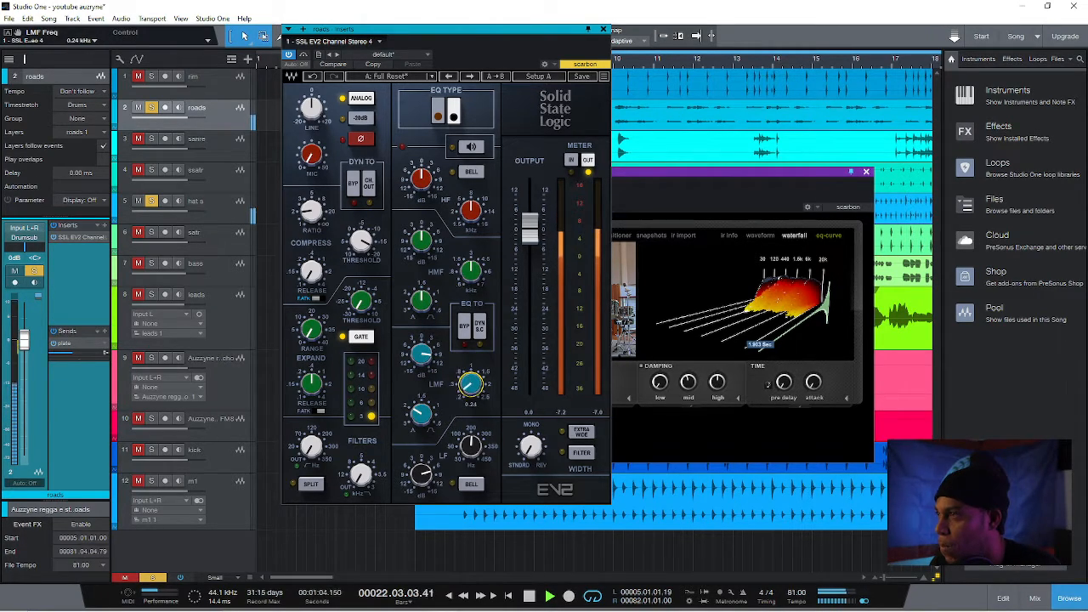
scroll(470, 383, "up", 3)
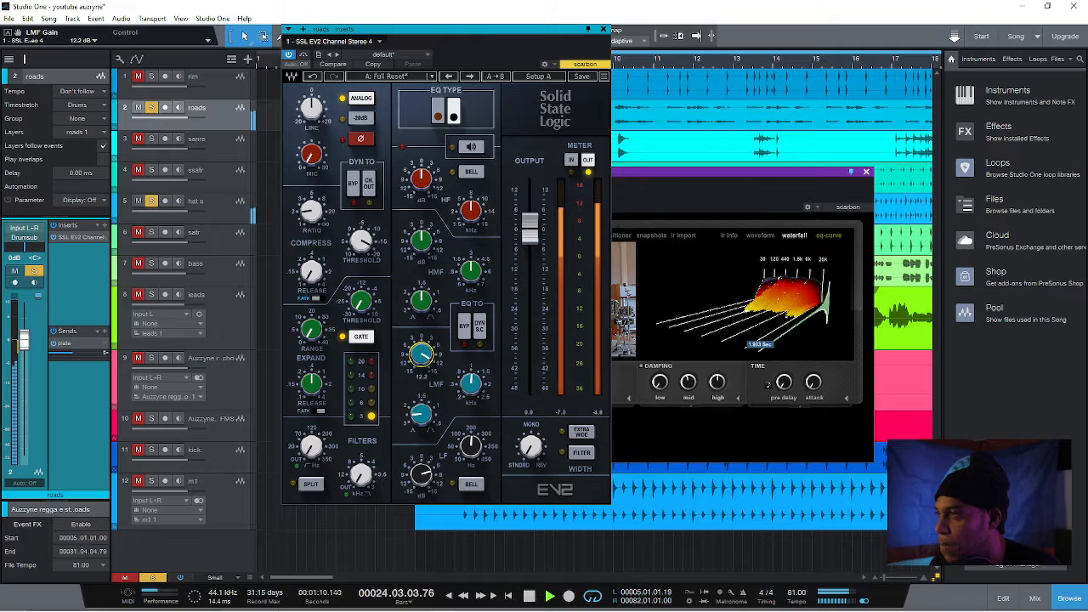
left_click_drag(421, 355, 422, 404)
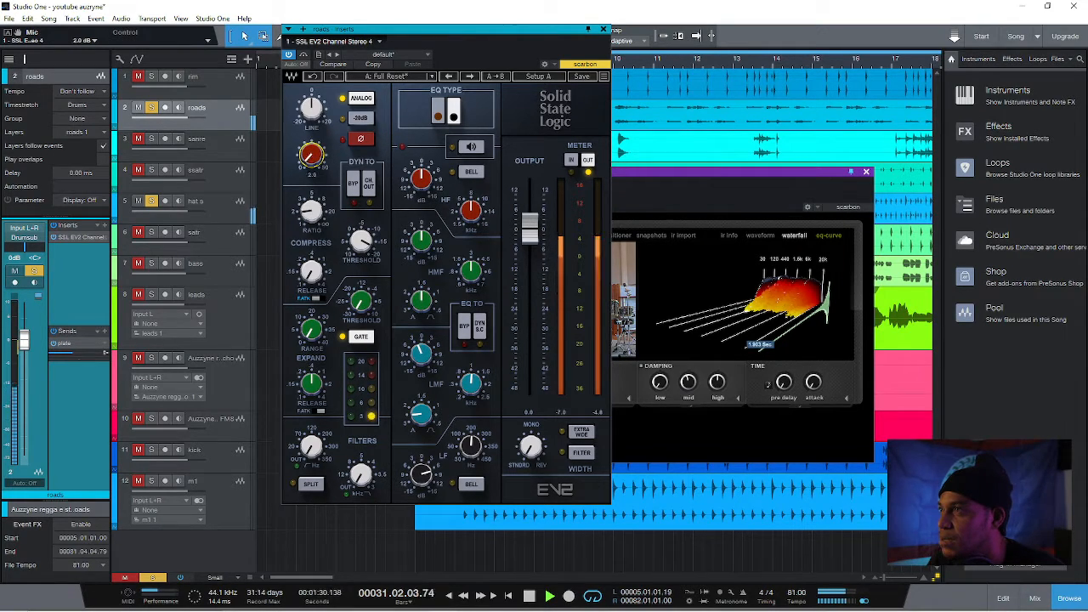
left_click_drag(311, 154, 311, 152)
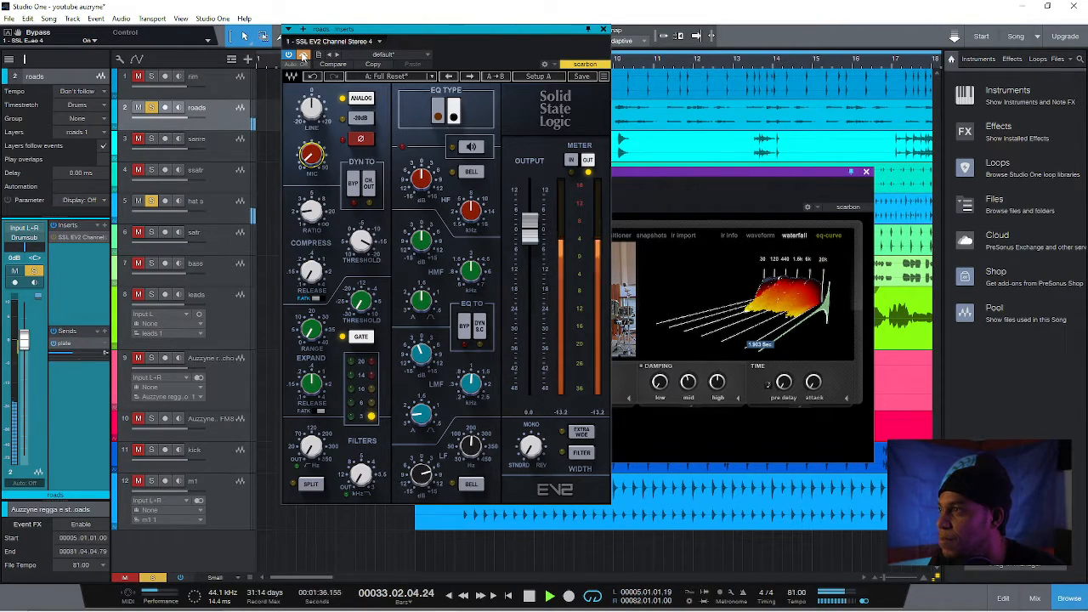
Close the roads channel strip, add the rim and sanre tracks to the soloed mix, and audition the ssatr track with them
left_click(603, 29)
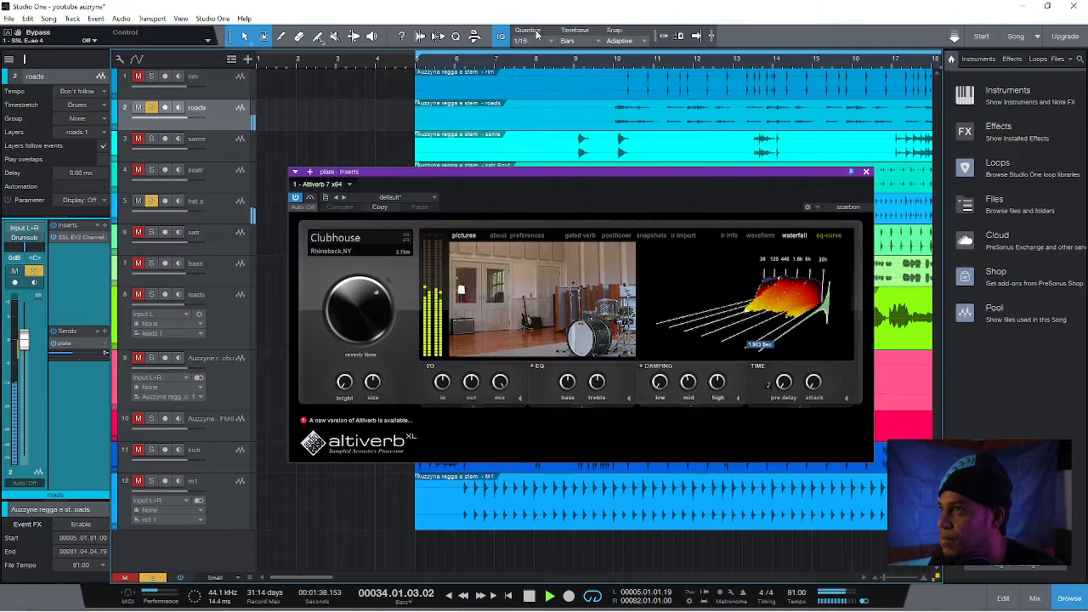
left_click(151, 77)
left_click(151, 139)
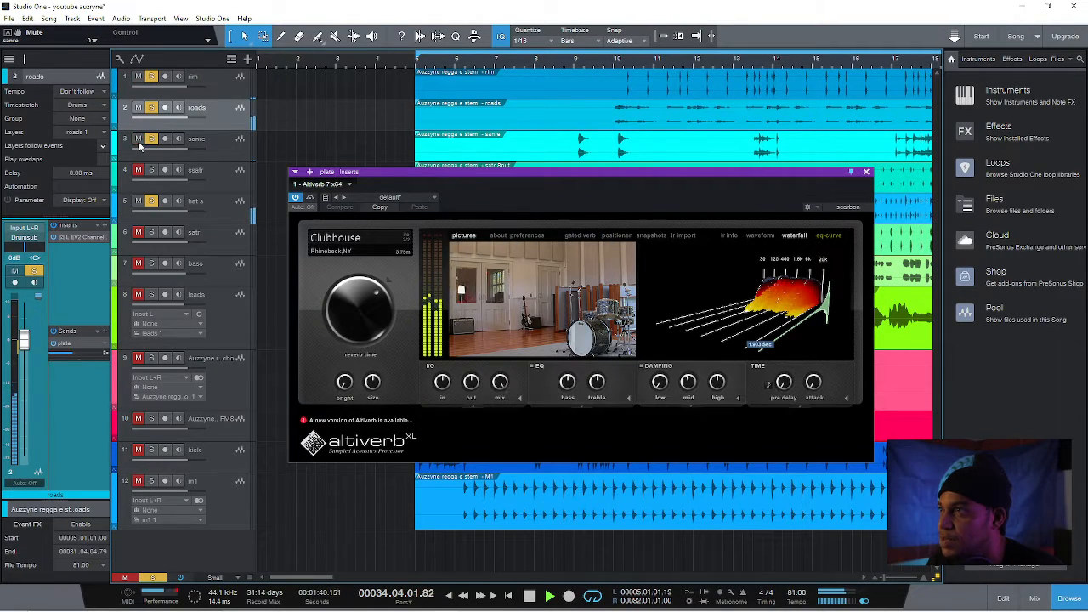
left_click(145, 170)
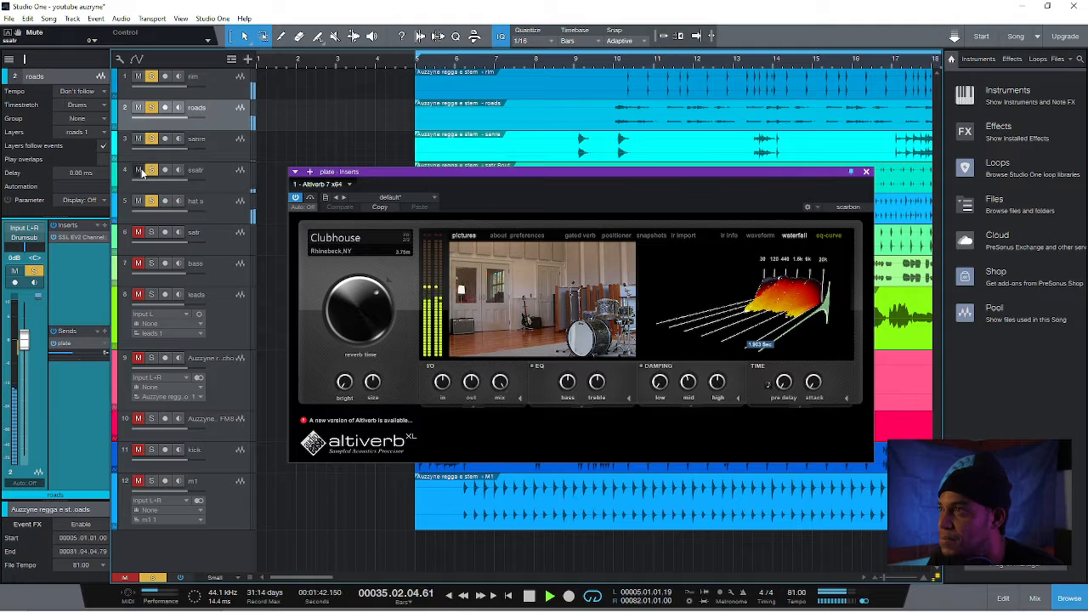
left_click(137, 171)
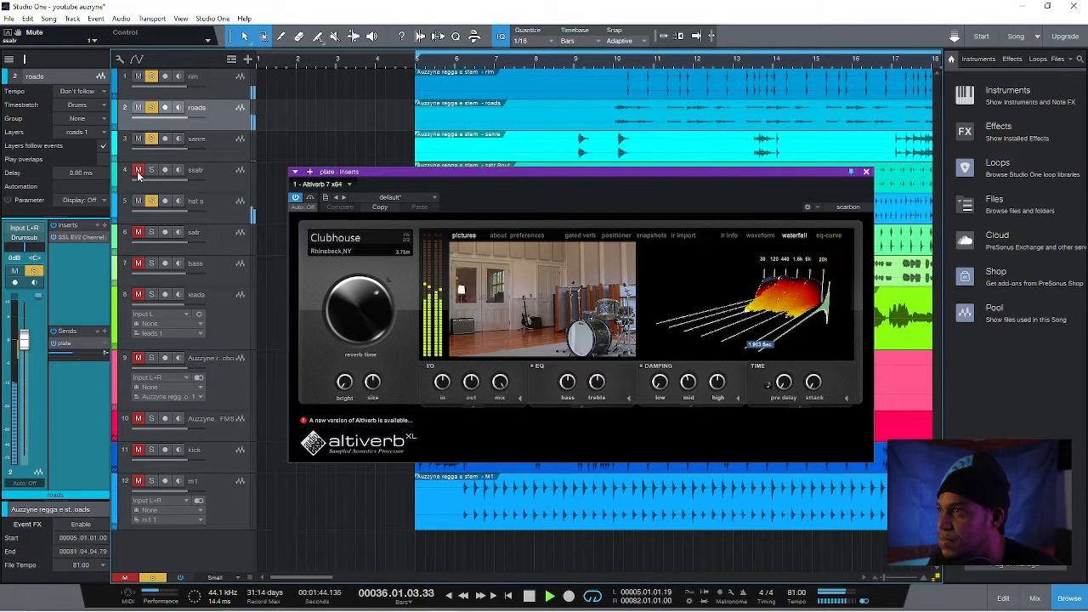
Add the kick to the soloed mix and move it directly below sanre in the track list, briefly auditioning satr as well
left_click(150, 232)
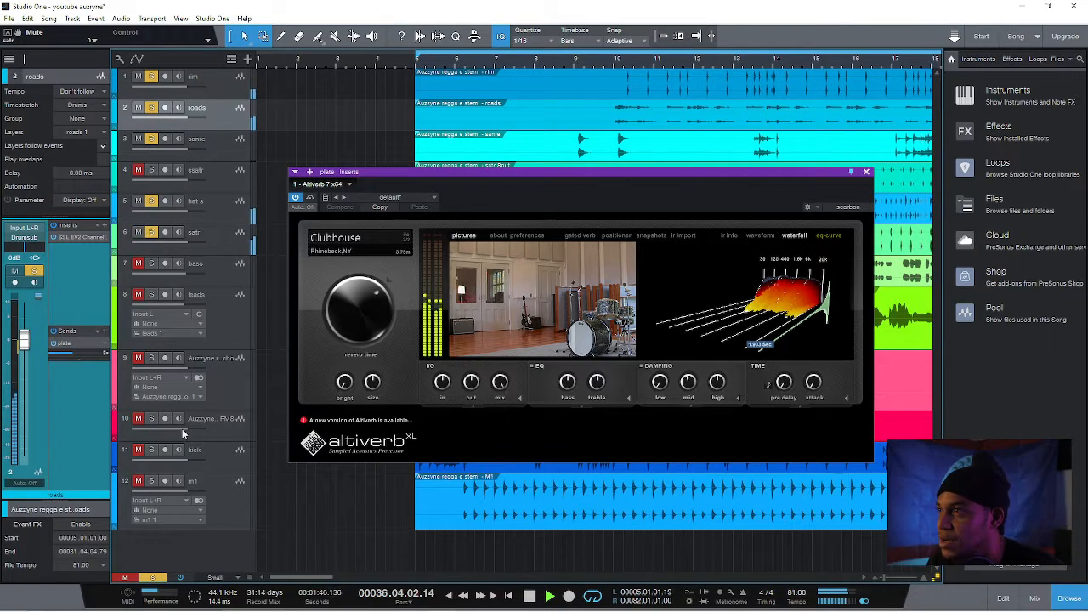
left_click(146, 450)
left_click_drag(212, 455, 181, 188)
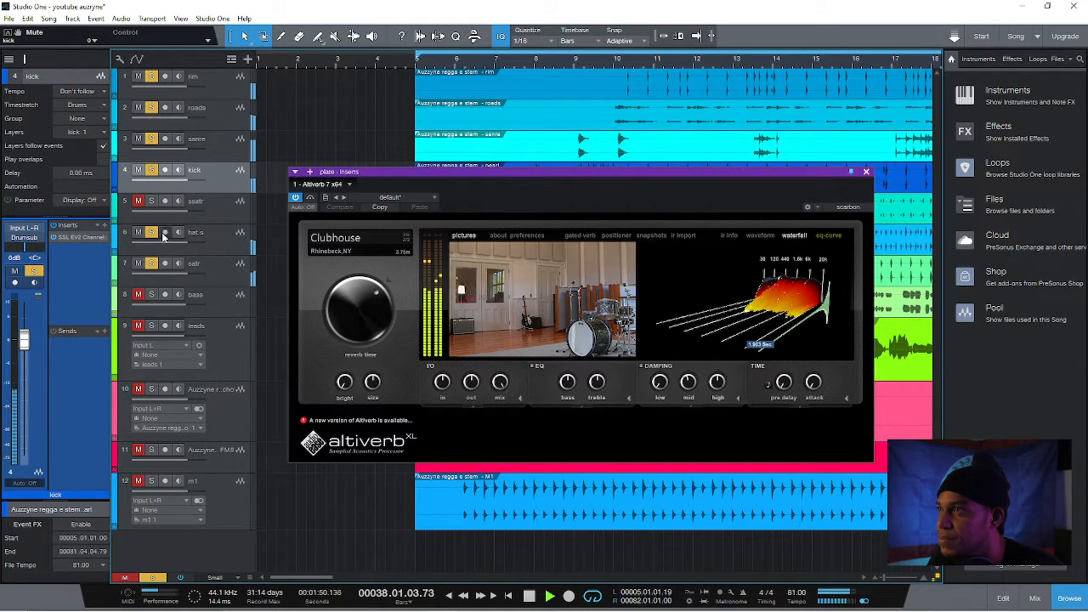
left_click(151, 263)
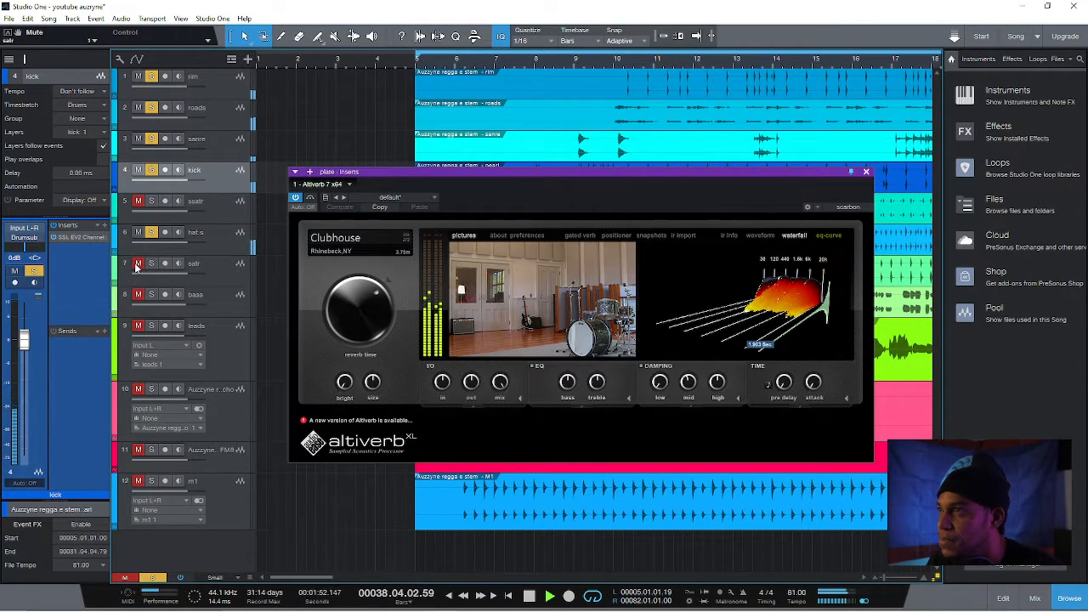
Audition the ssatr track in the soloed mix and take it out again, closing the Altiverb window
left_click(152, 232)
left_click(152, 201)
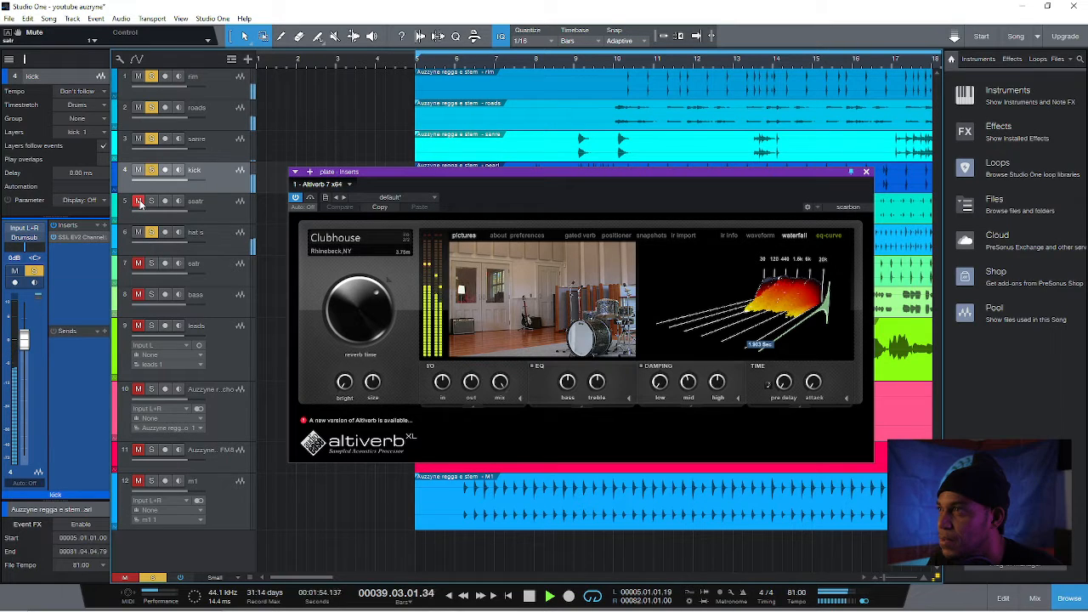
left_click(866, 171)
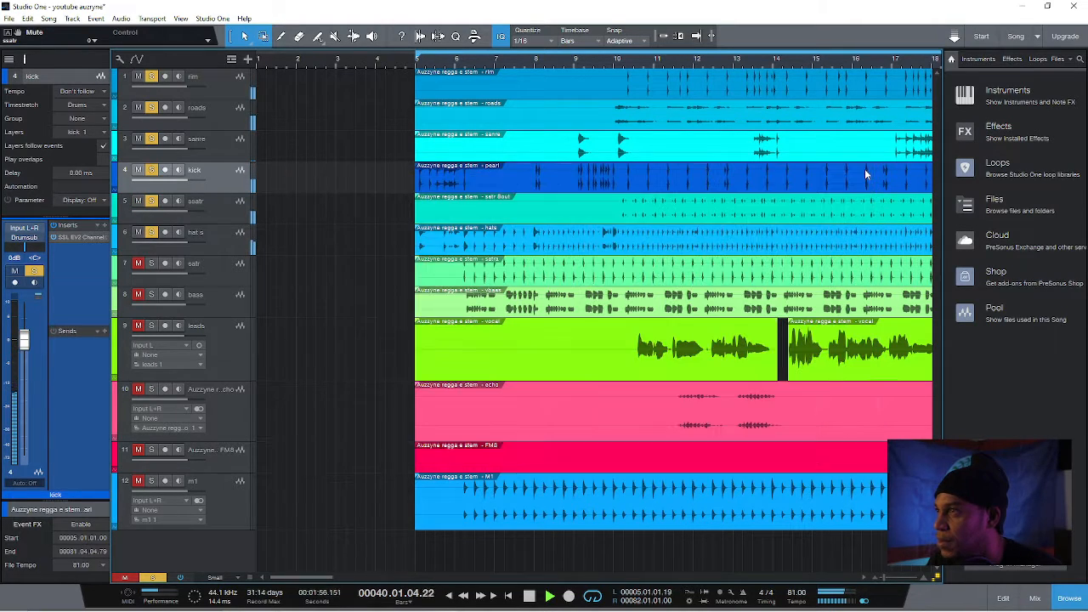
left_click(227, 214)
left_click(151, 201)
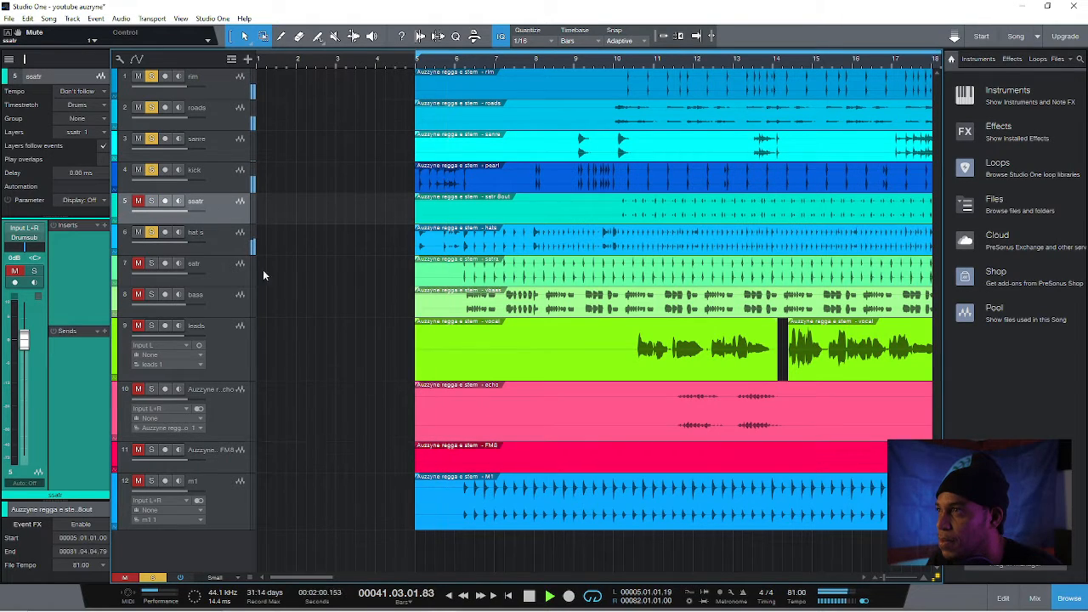
In the console, set the Drumsub bus's plate send to about -12.5 dB, then close Altiverb and return to the arrangement
left_click(1034, 598)
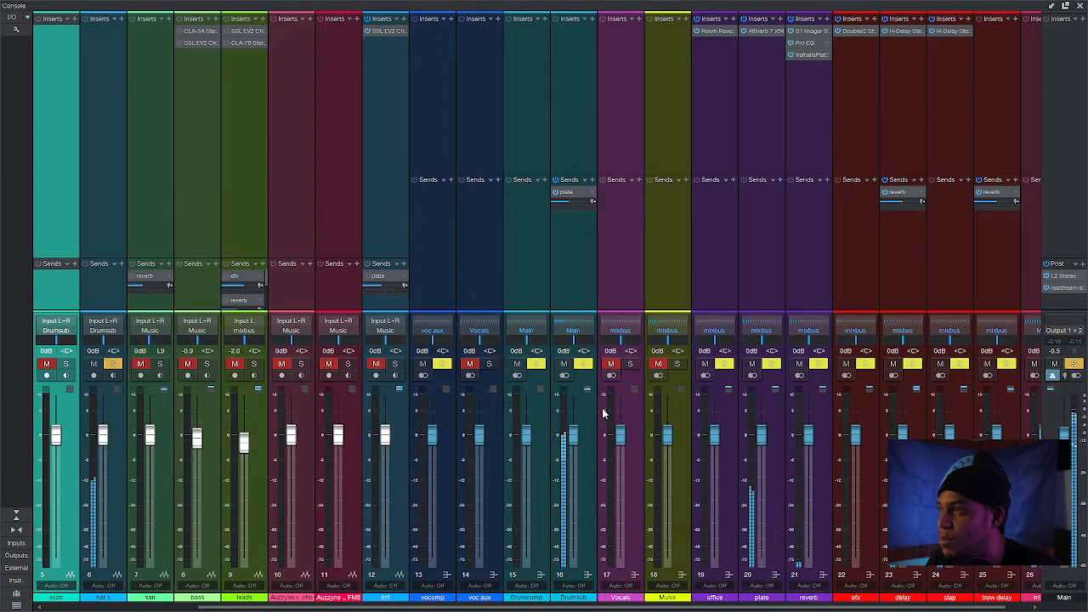
double_click(568, 195)
left_click_drag(570, 192, 327, 76)
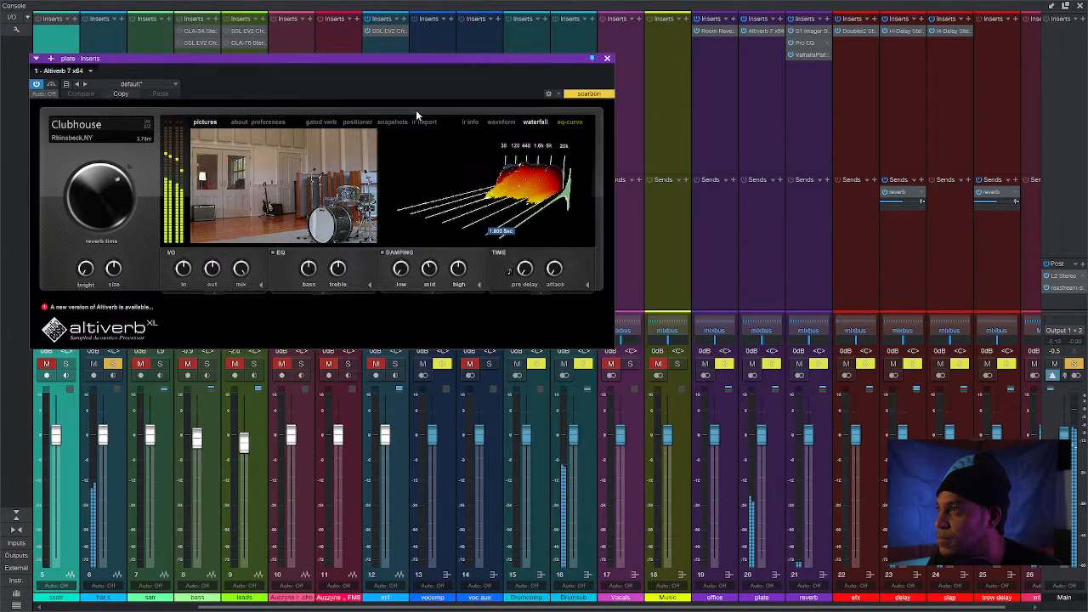
left_click_drag(555, 57, 497, 33)
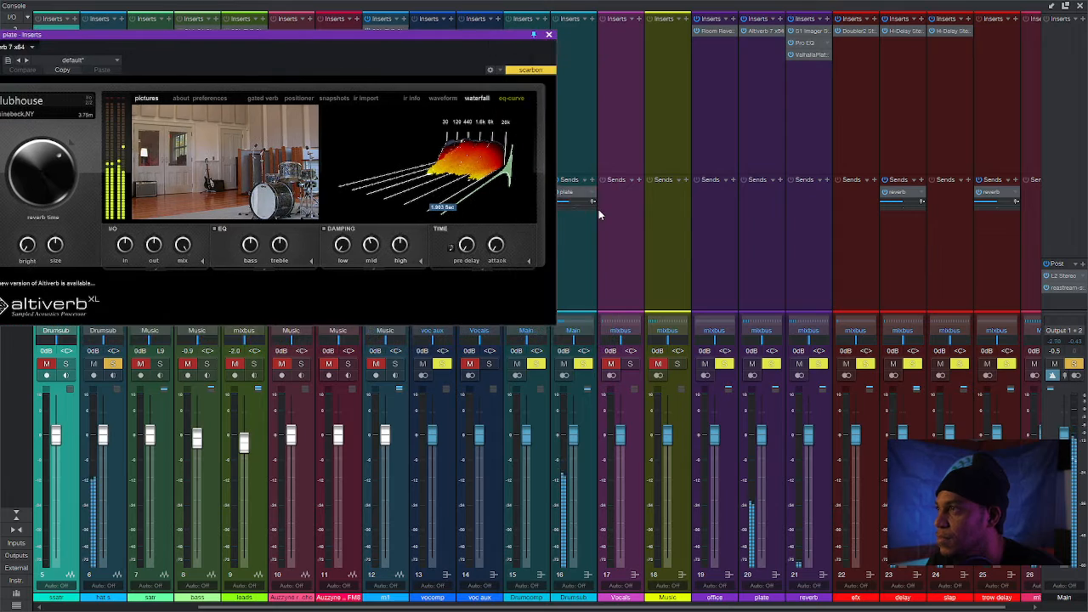
mouse_move(564, 203)
left_mouse_down()
mouse_move(579, 202)
mouse_move(568, 204)
left_mouse_up()
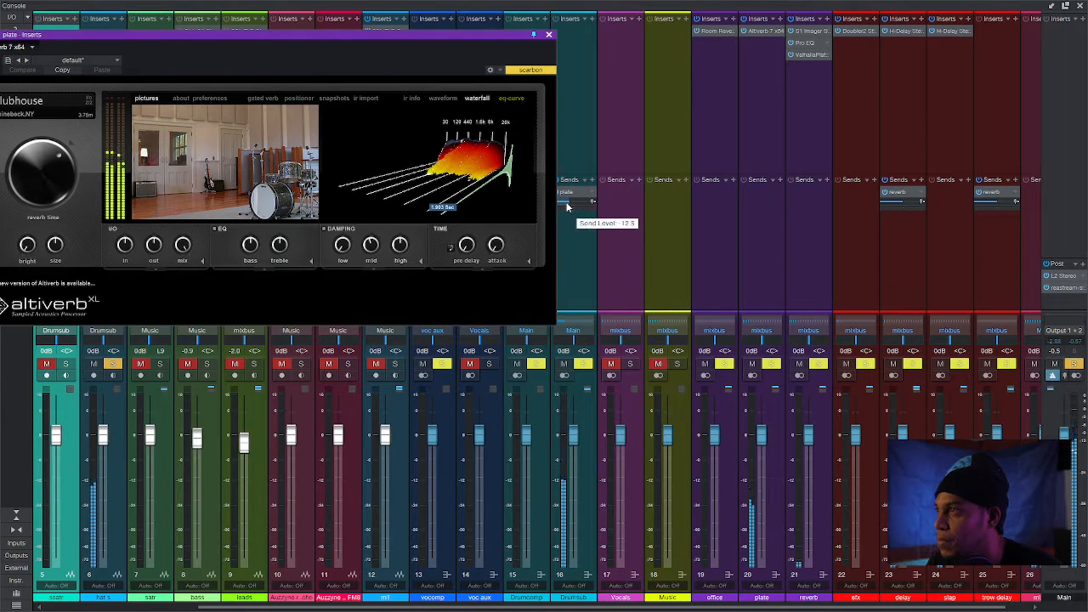
left_click_drag(452, 50, 413, 65)
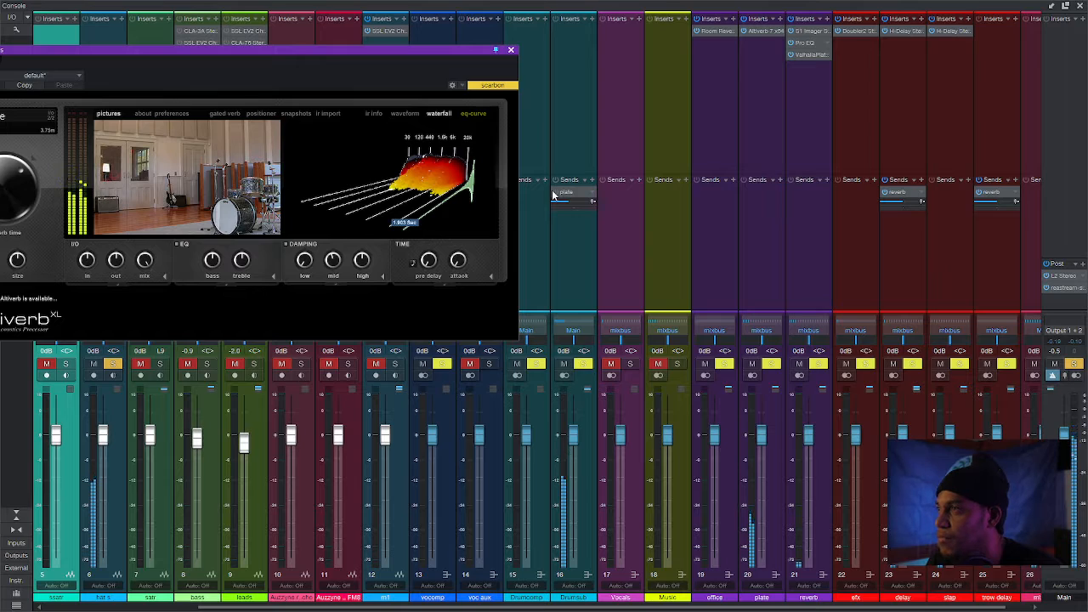
left_click(511, 51)
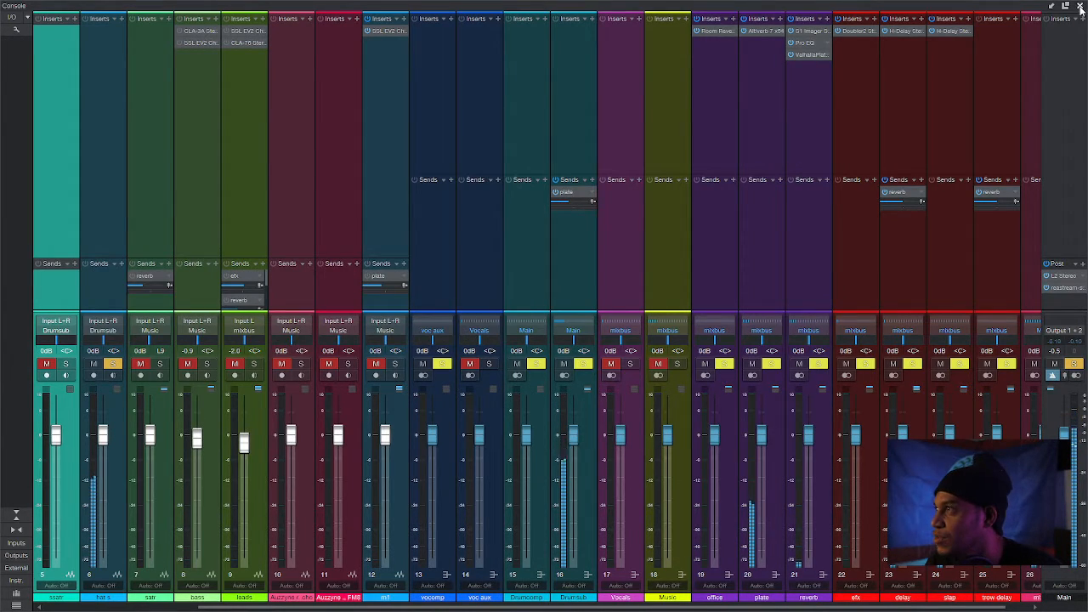
key("F3")
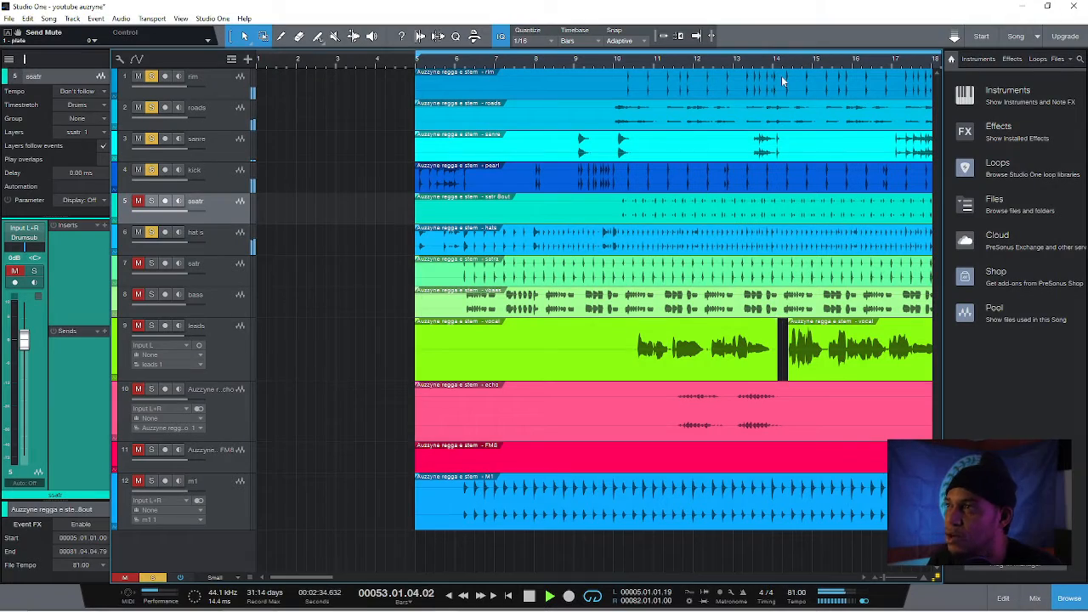
Solo the bass track and remove its existing CLA-3A Stereo insert
left_click(217, 303)
left_click(138, 295)
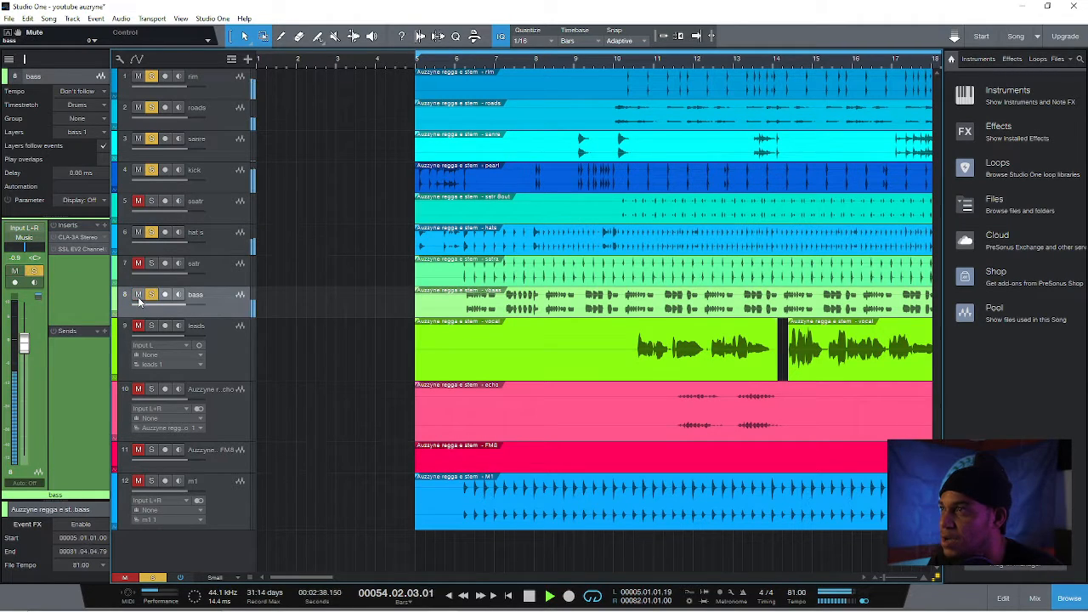
left_click(105, 240)
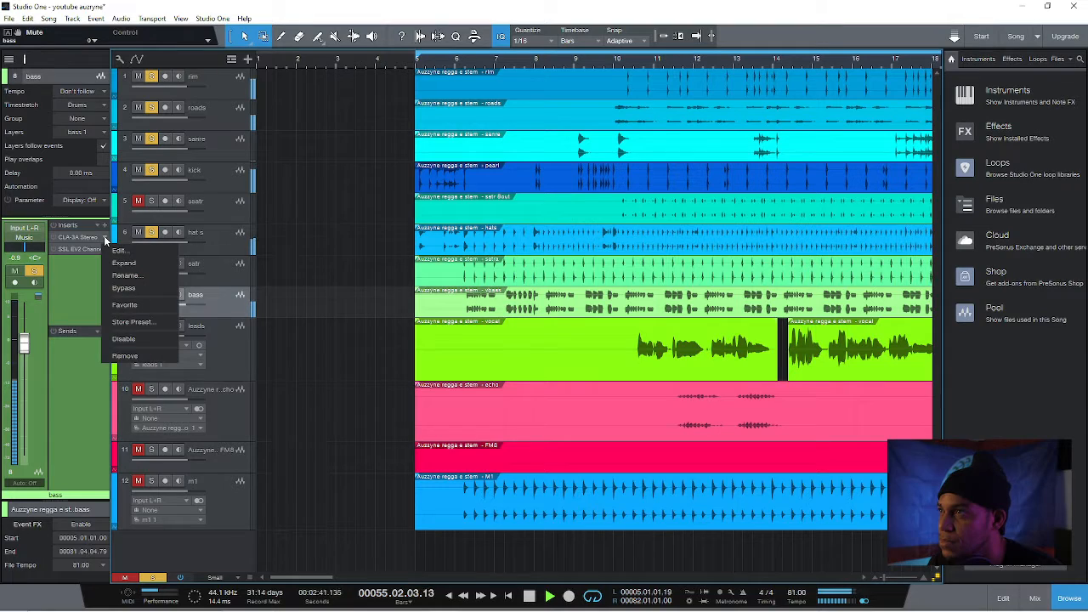
left_click(136, 356)
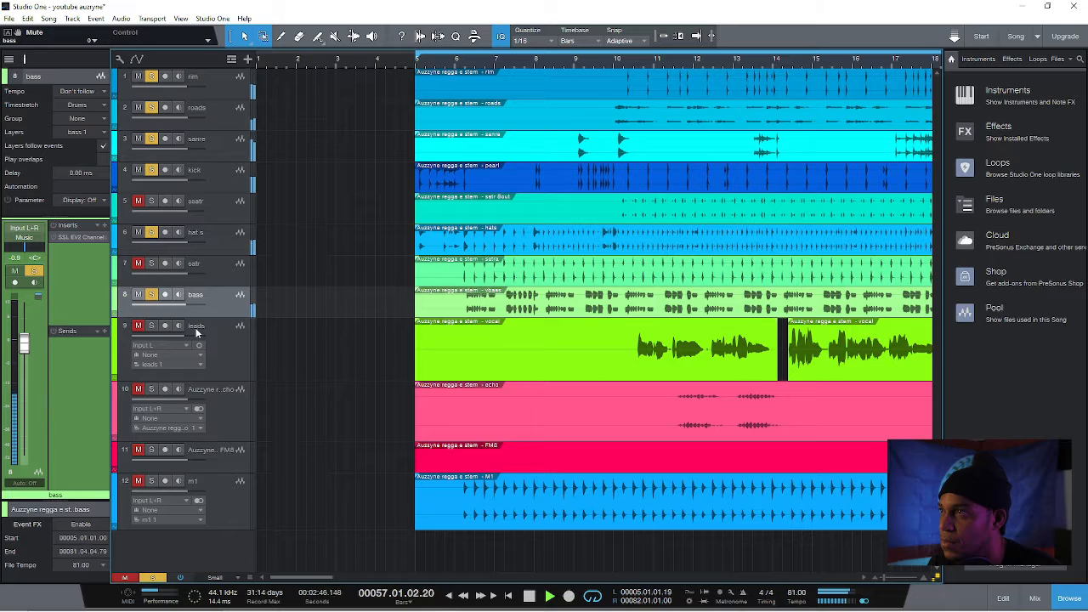
With roads out of the soloed mix, lower the sanre track's volume to -0.4 dB
left_click(218, 145)
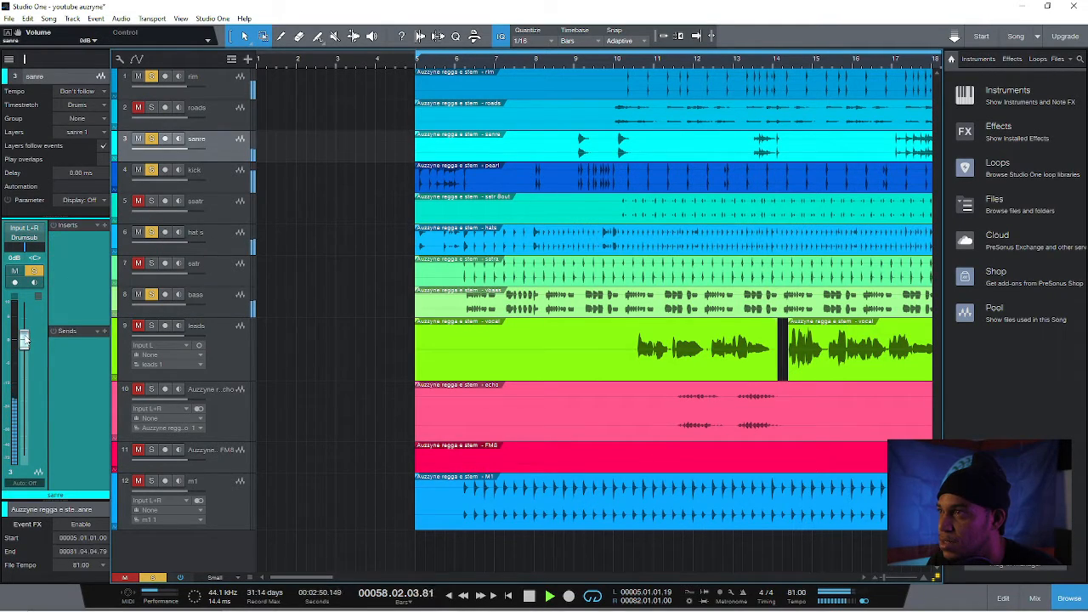
left_click_drag(25, 338, 24, 340)
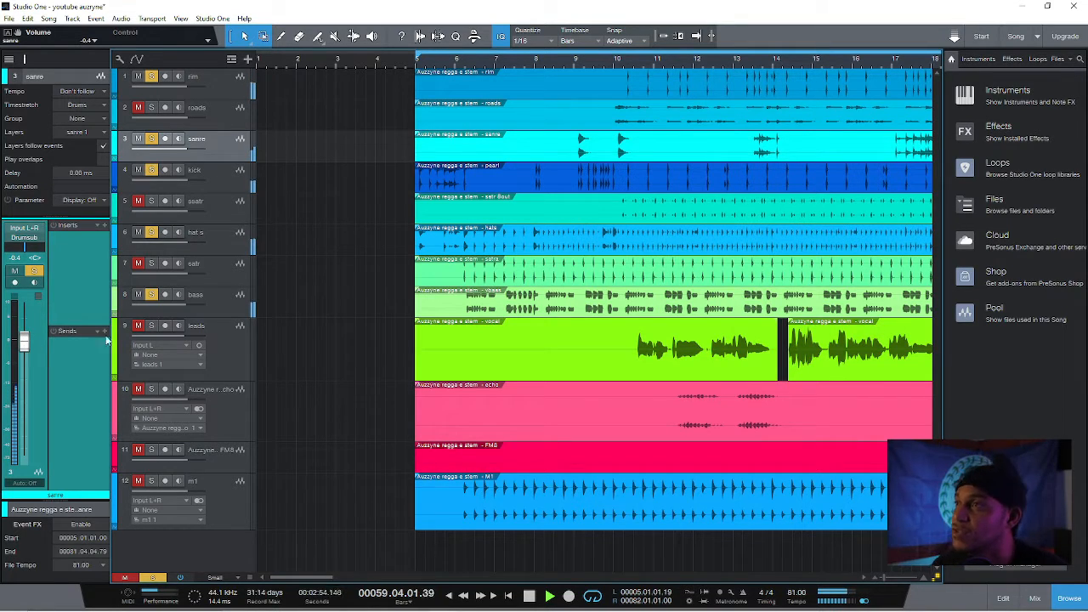
left_click(228, 298)
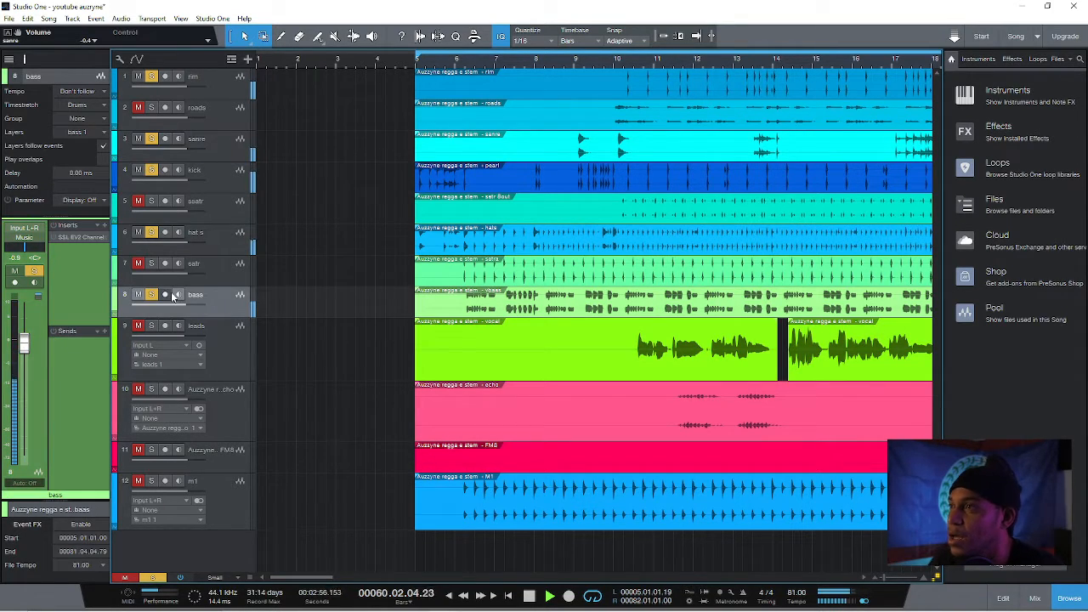
left_click(103, 223)
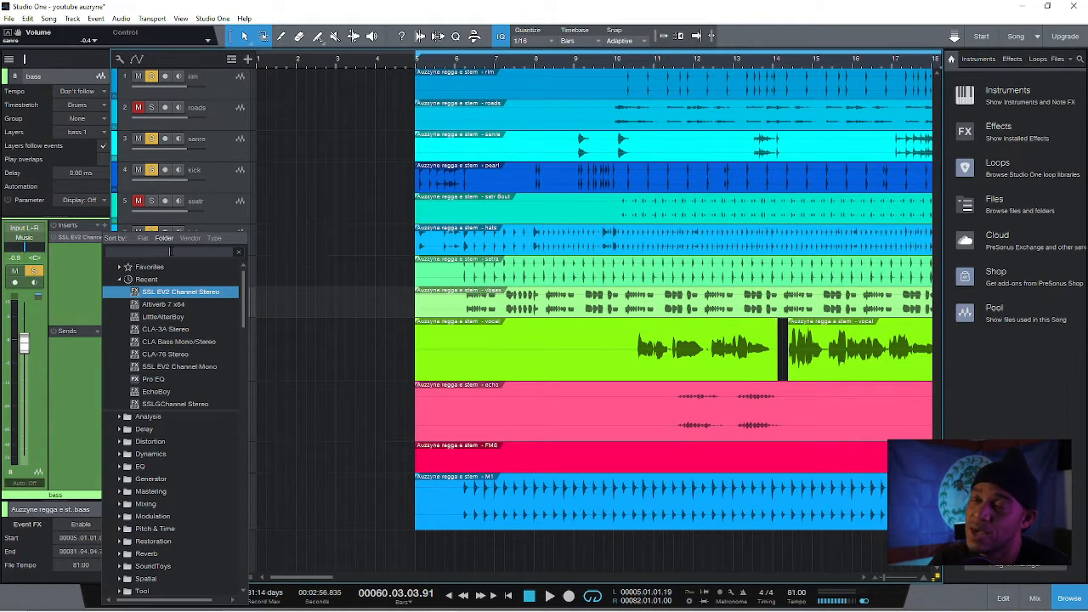
type("2")
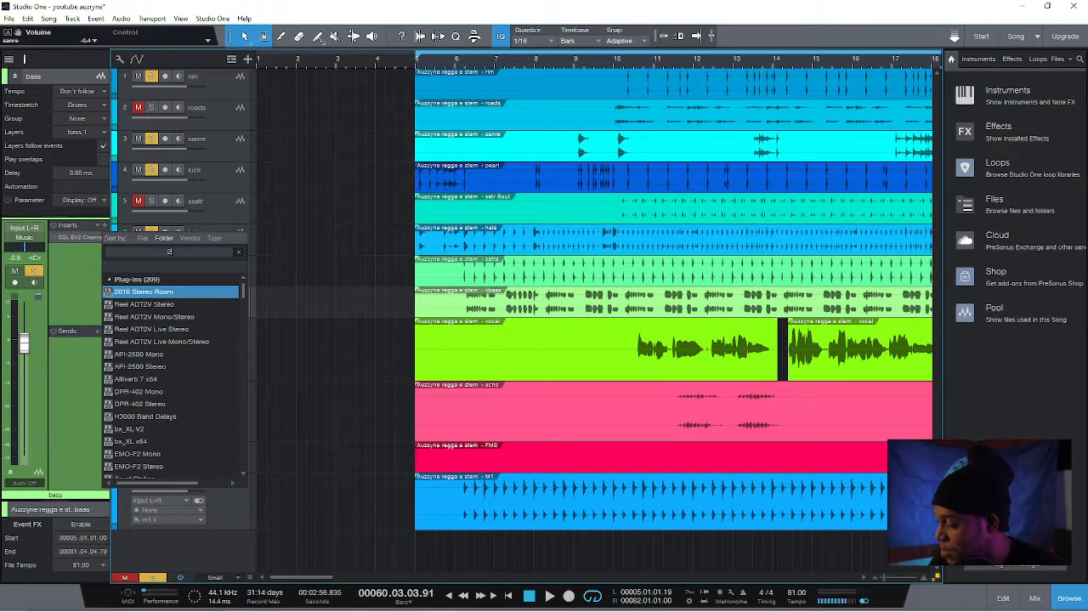
left_click(308, 205)
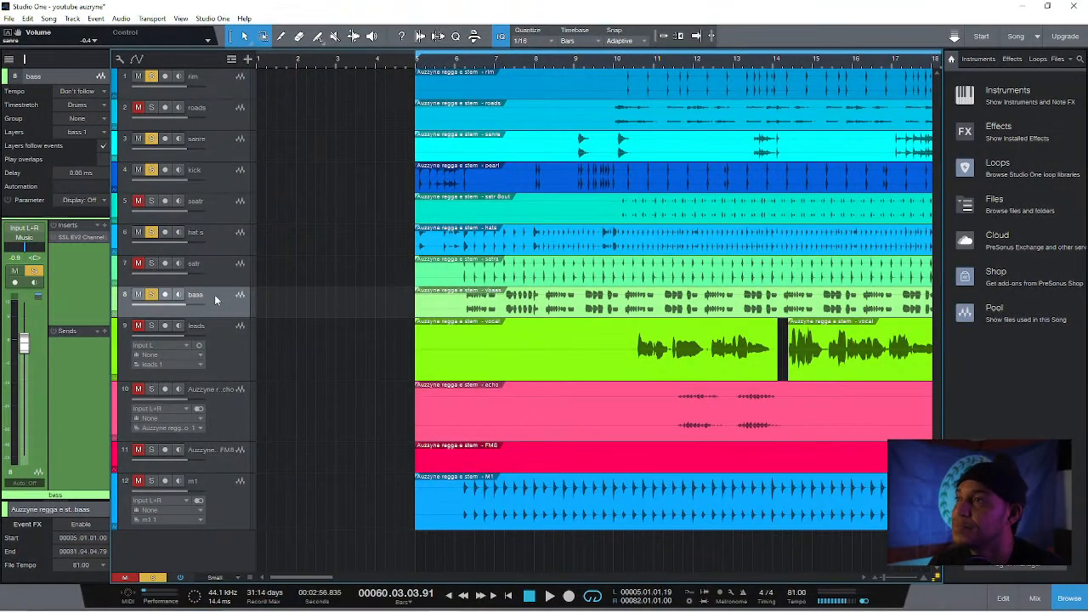
Play from just before bar 5 and insert a CLA-3A Stereo compressor on the bass track, searching the plug-ins for "cla"
left_click(416, 66)
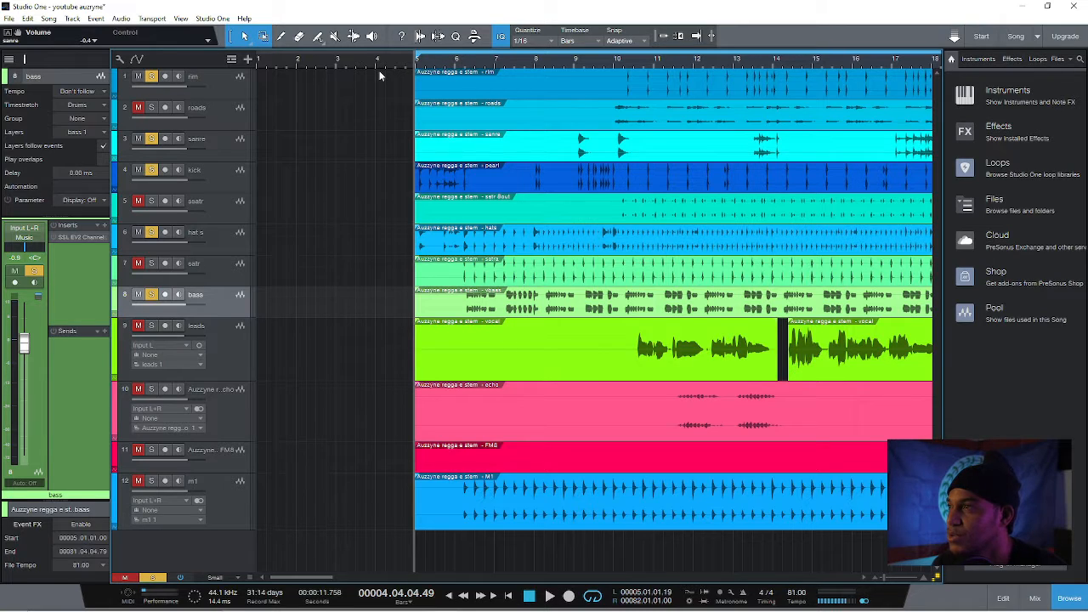
key("space")
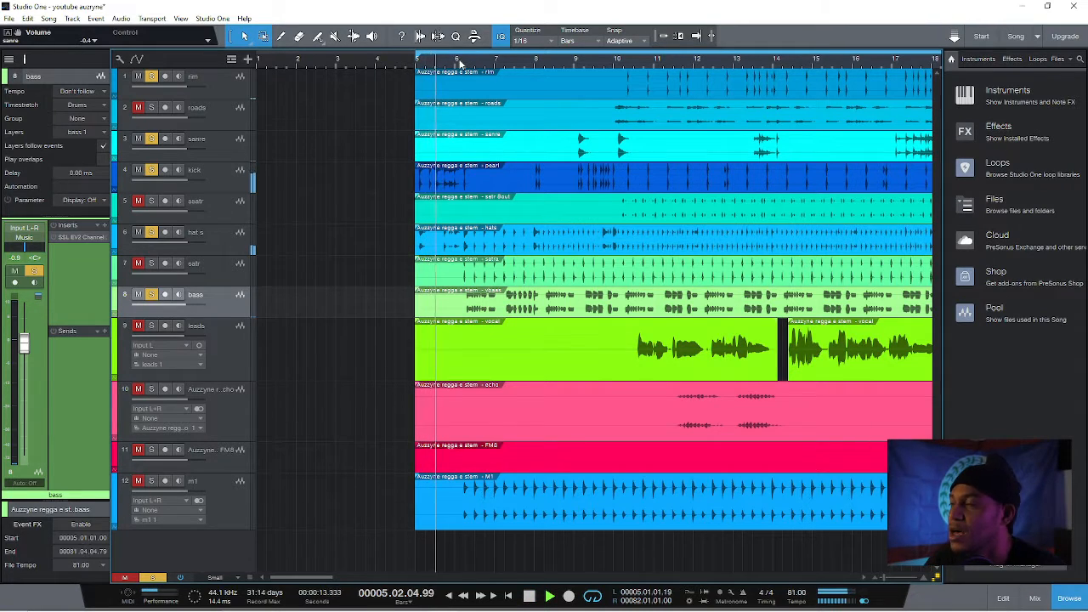
left_click(104, 225)
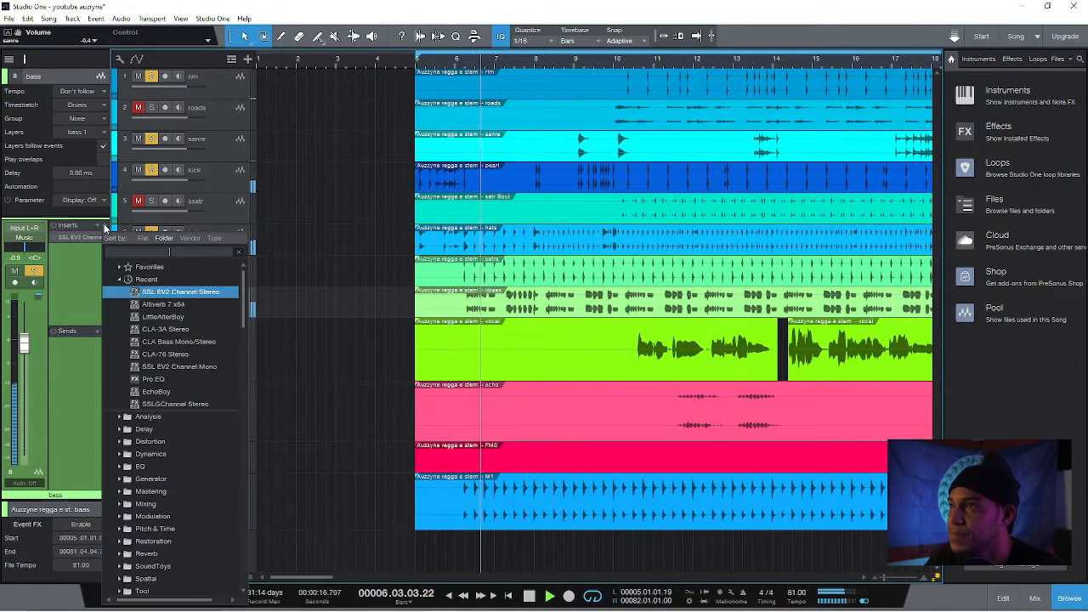
type("cla")
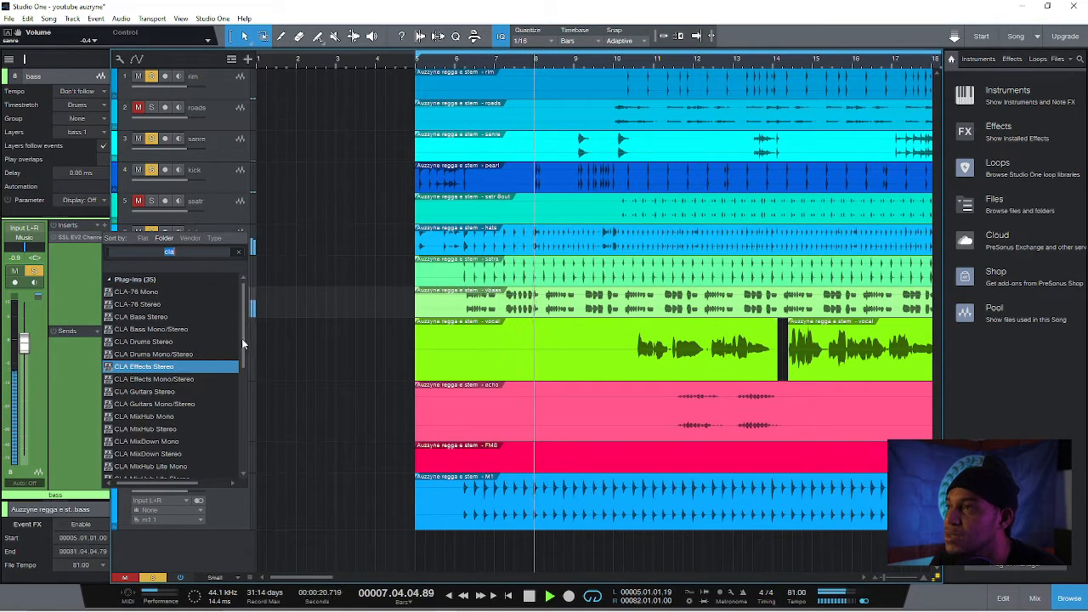
left_click_drag(241, 344, 251, 420)
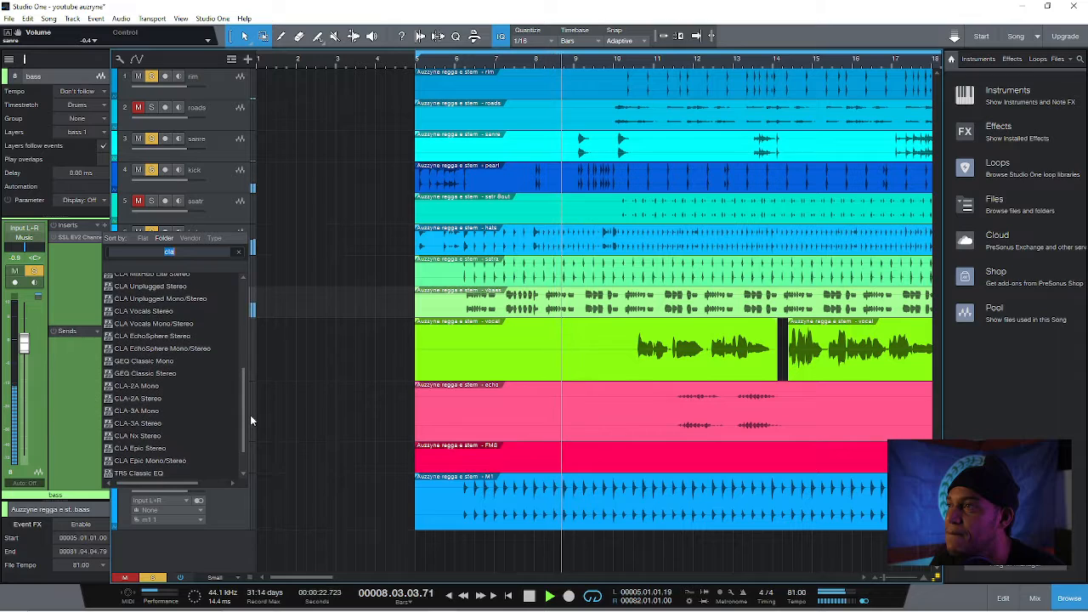
left_click(189, 424)
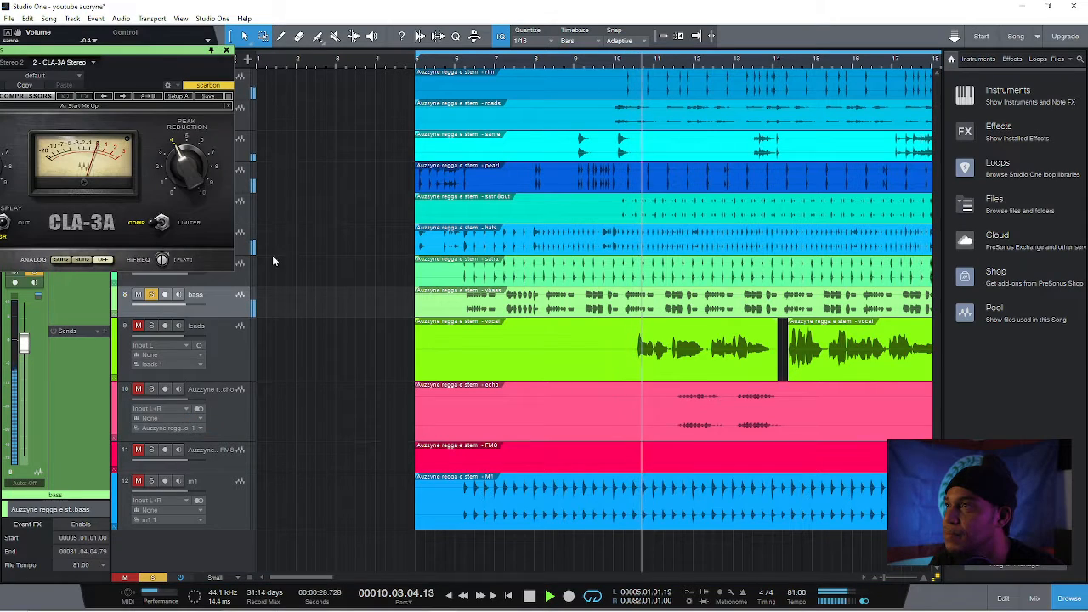
Raise the bass track's CLA-3A peak reduction to about 4.89 and close the plug-in window
left_click_drag(141, 53, 512, 82)
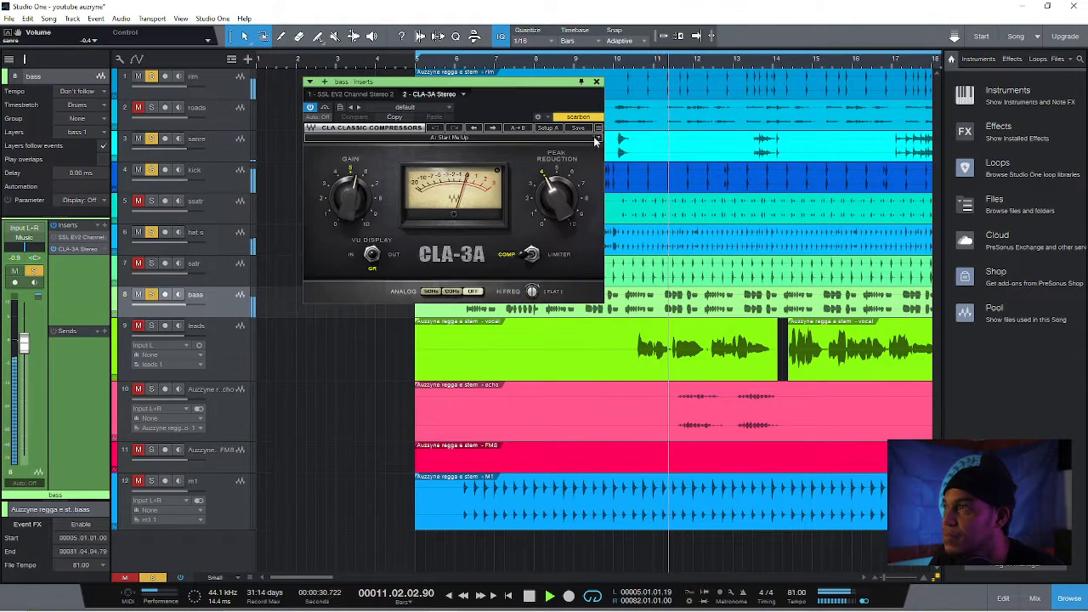
left_click_drag(558, 204, 558, 188)
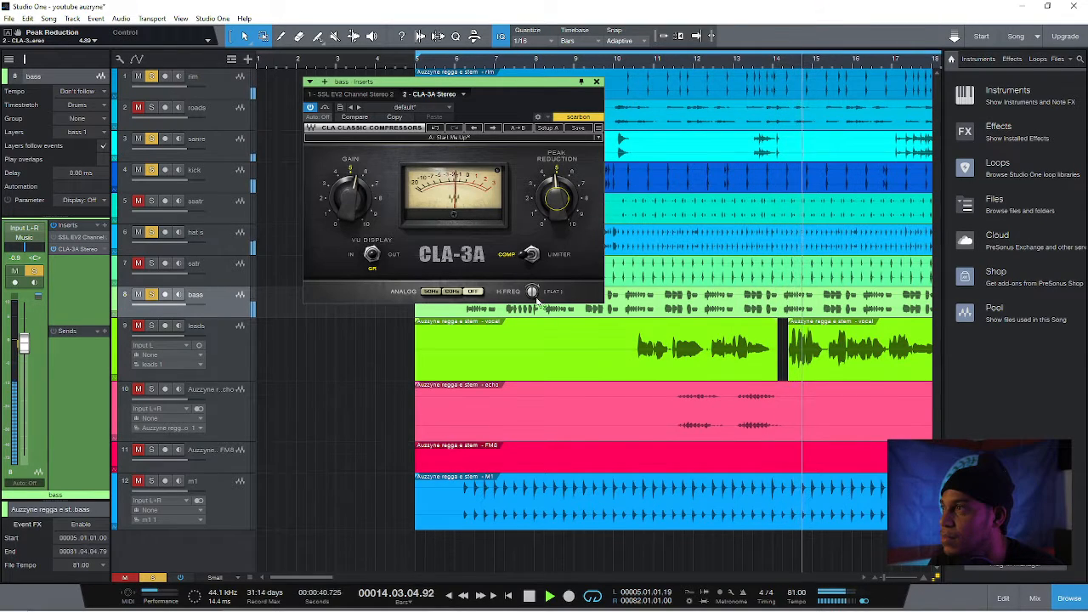
left_click(596, 82)
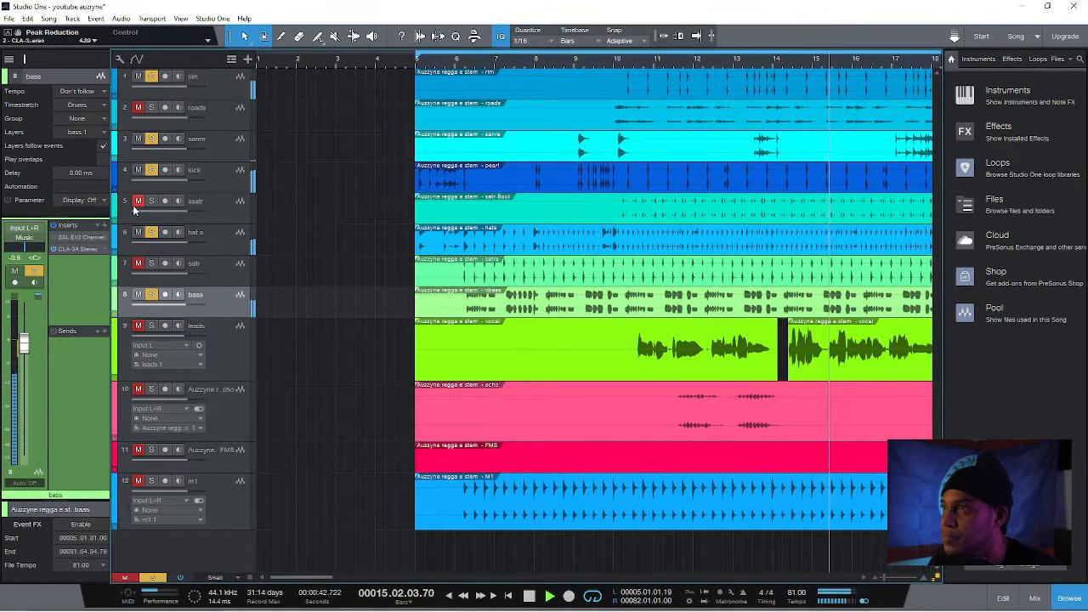
Replace the bass track's bypassed SSL EV2 Channel insert with a fresh SSL EV2 Channel Stereo, searching the plug-ins for "ssl"
right_click(101, 248)
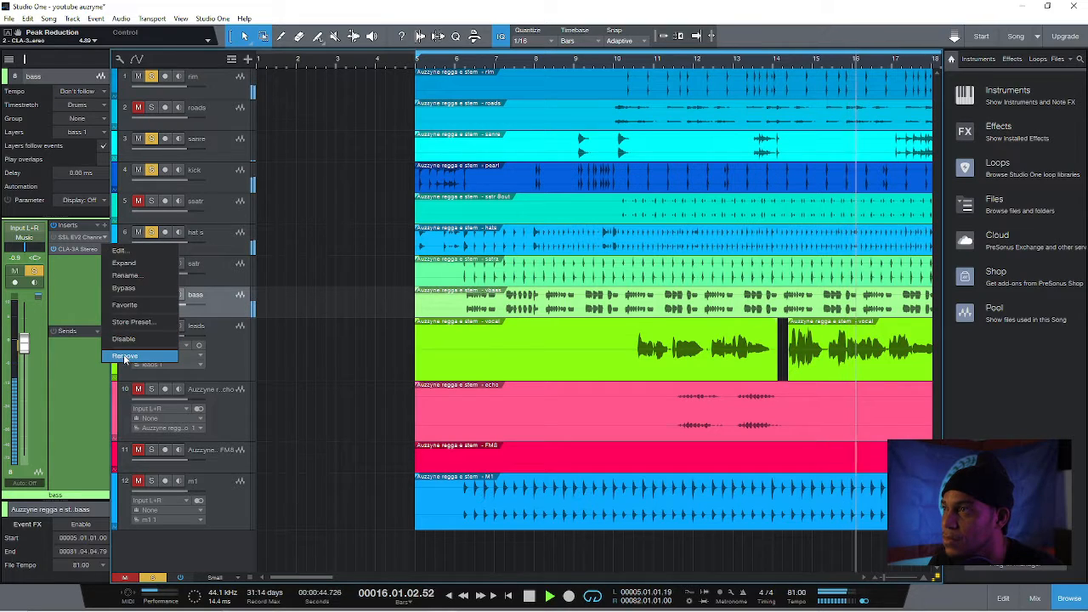
left_click(124, 356)
left_click(104, 224)
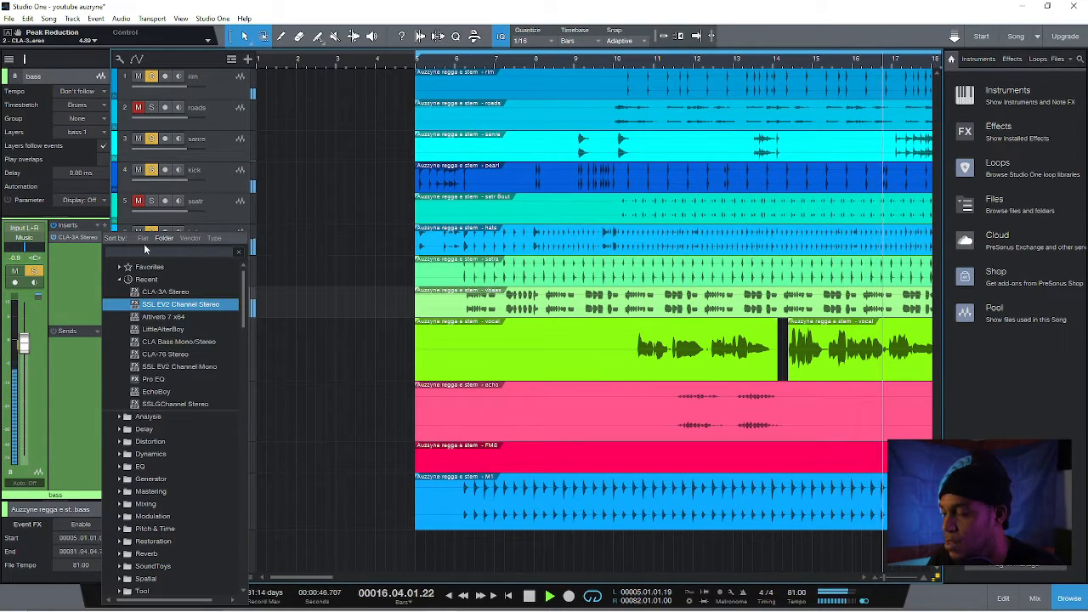
type("ssl")
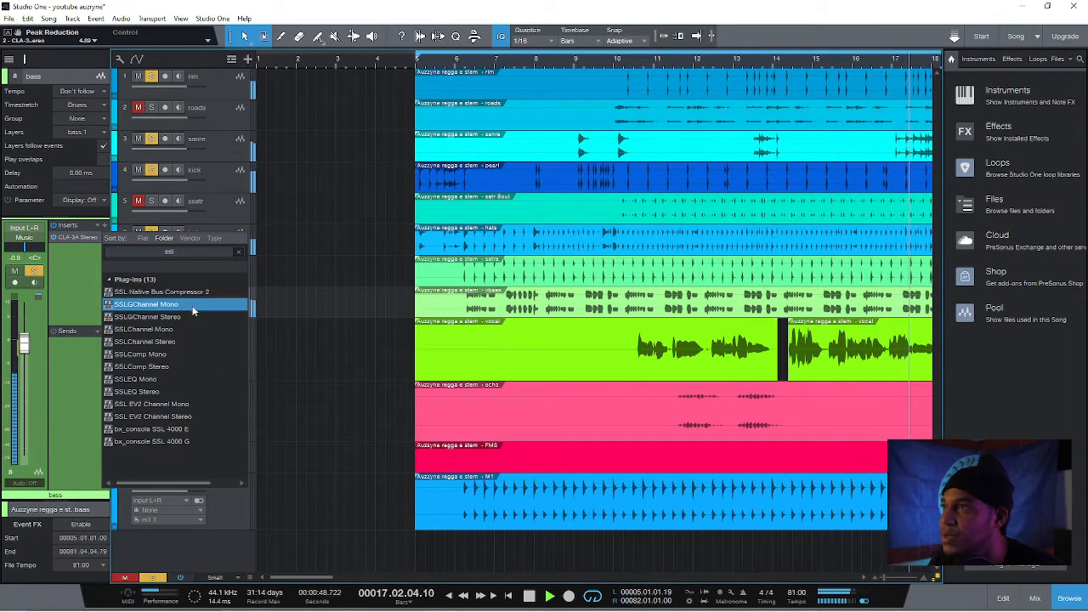
left_click(197, 417)
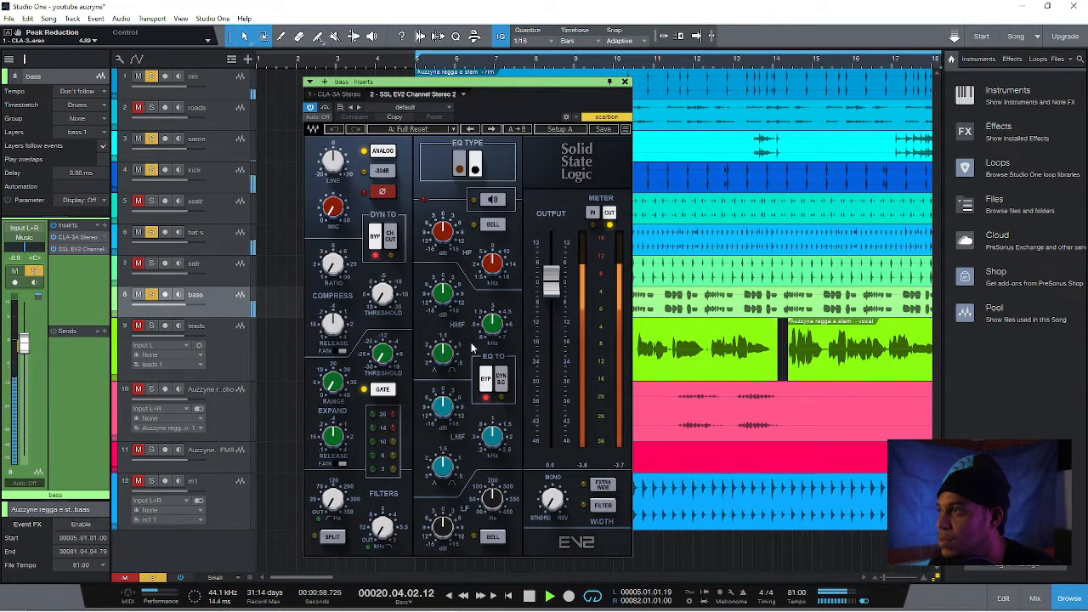
On the bass channel strip, lower the LMF frequency, set LMF gain to about -1.1 dB and the low-pass filter to 3.0 kHz
left_click(490, 433)
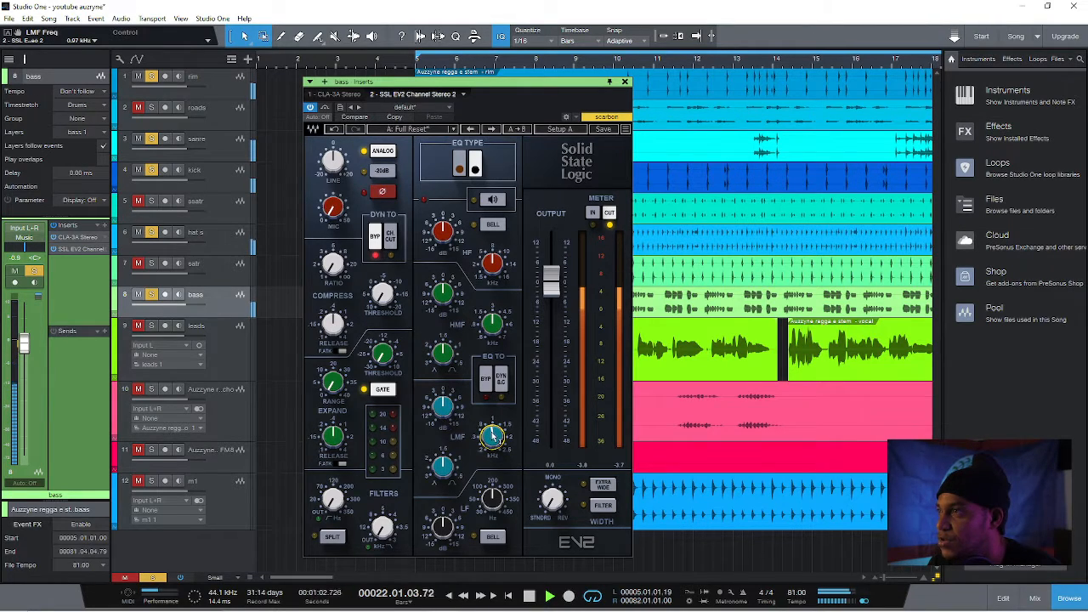
left_click_drag(493, 435, 493, 440)
left_click(444, 407)
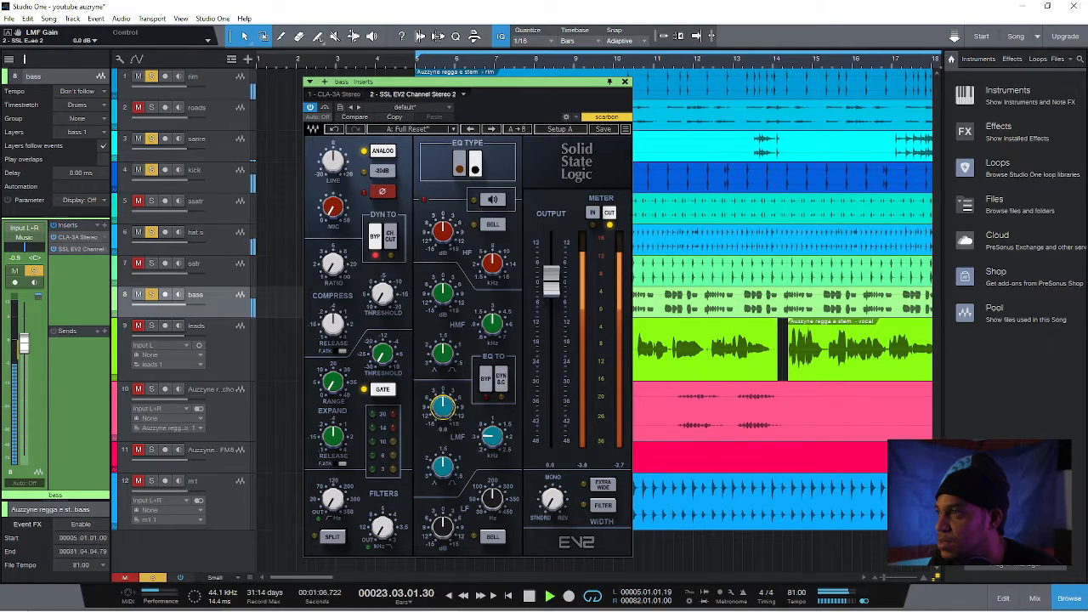
left_click_drag(444, 408, 444, 414)
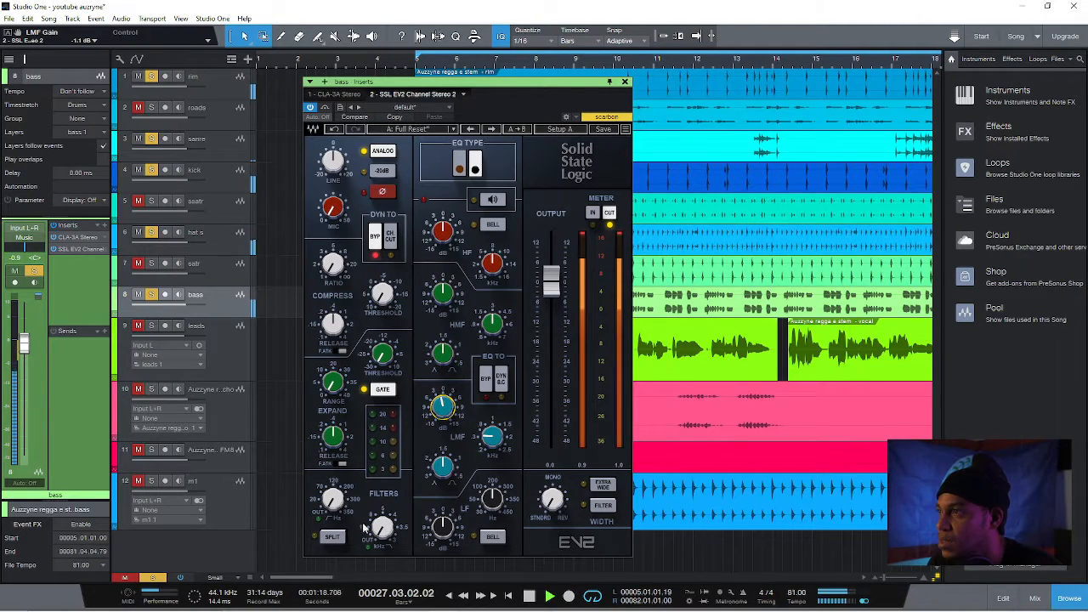
left_click_drag(388, 533, 389, 530)
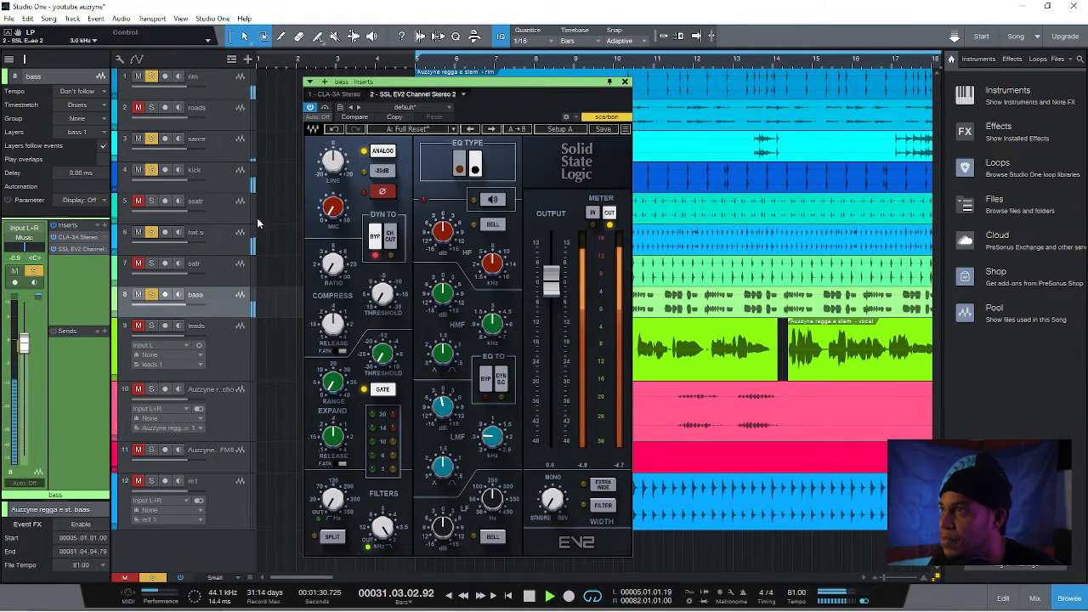
left_click(625, 82)
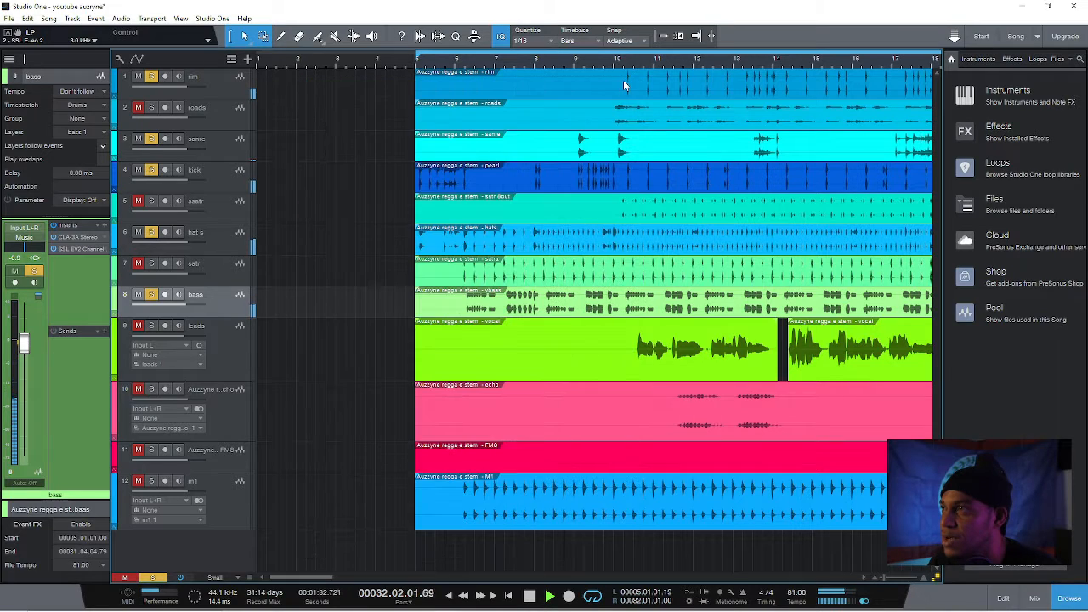
Bring the ssatr and satr tracks into the soloed mix, setting ssatr's volume to -1.7 dB
left_click(138, 201)
left_click(218, 205)
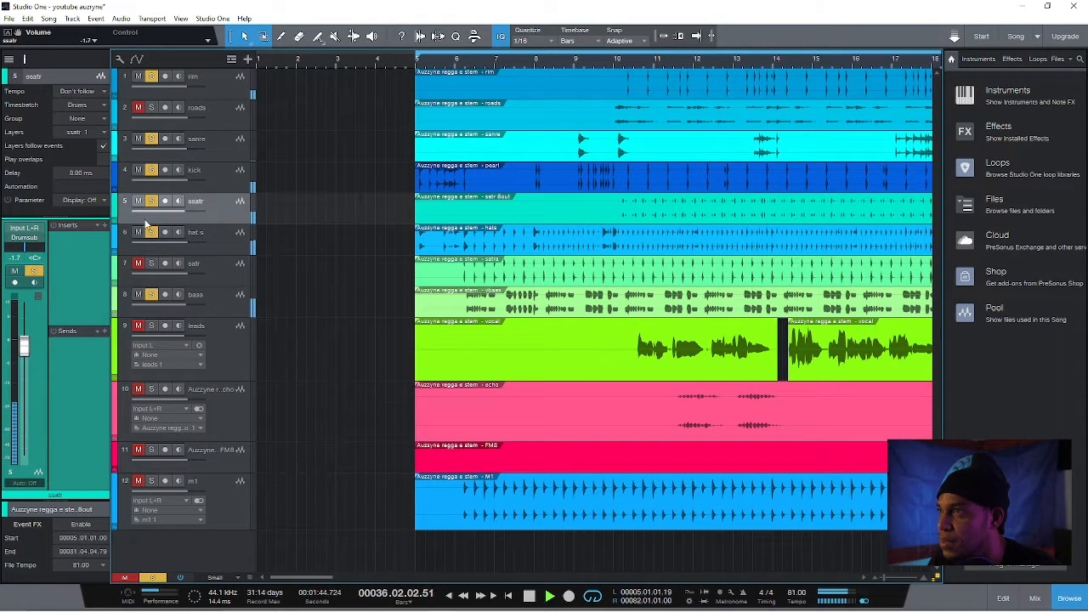
left_click(215, 268)
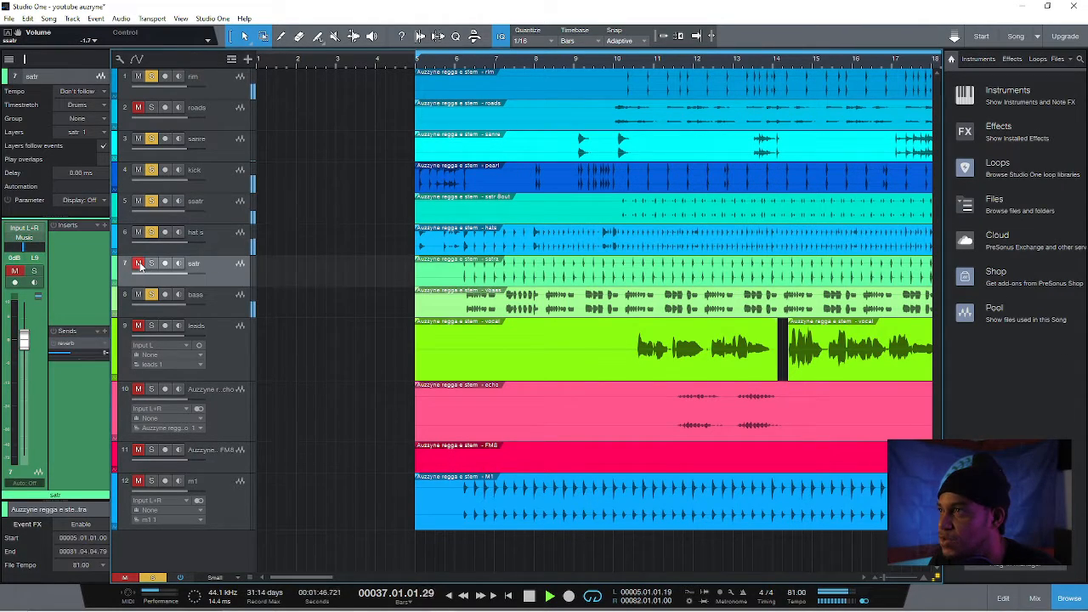
left_click(140, 266)
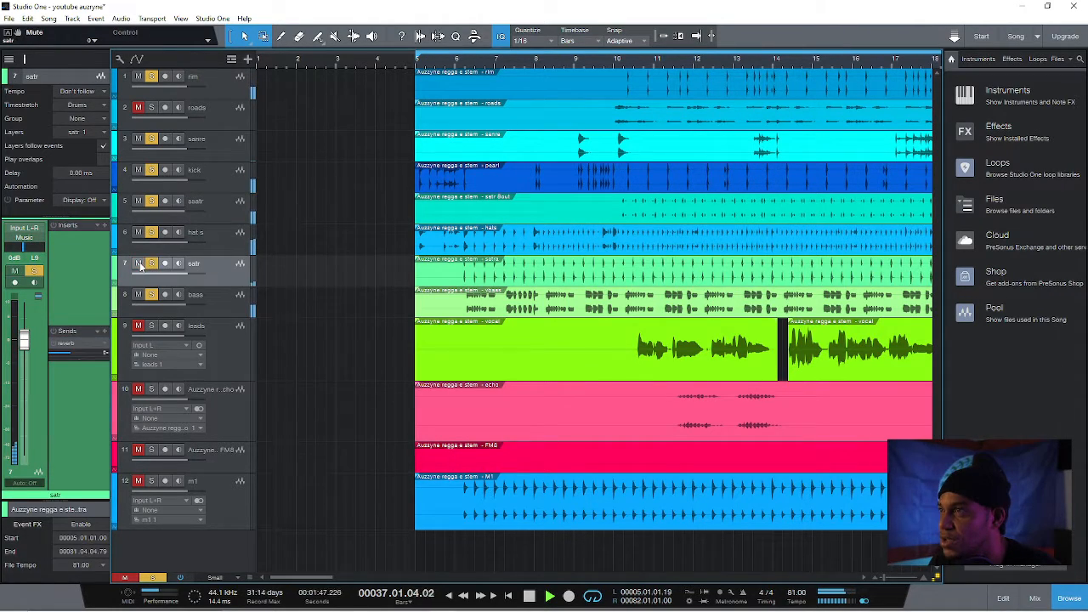
Add a plate send to the satr track and set its send level to -12.2 dB
left_click(104, 332)
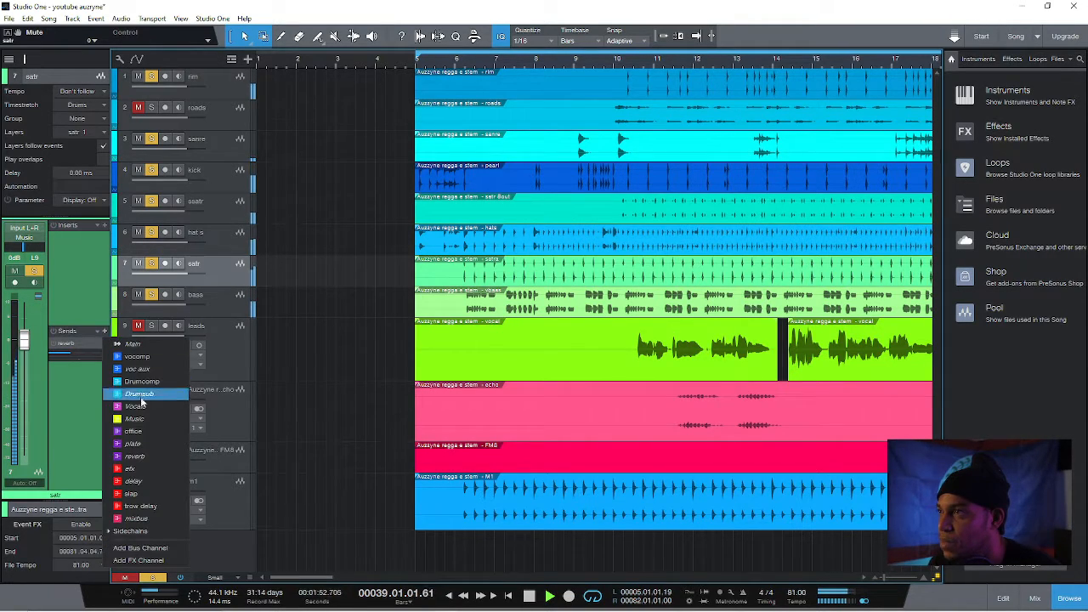
left_click(133, 443)
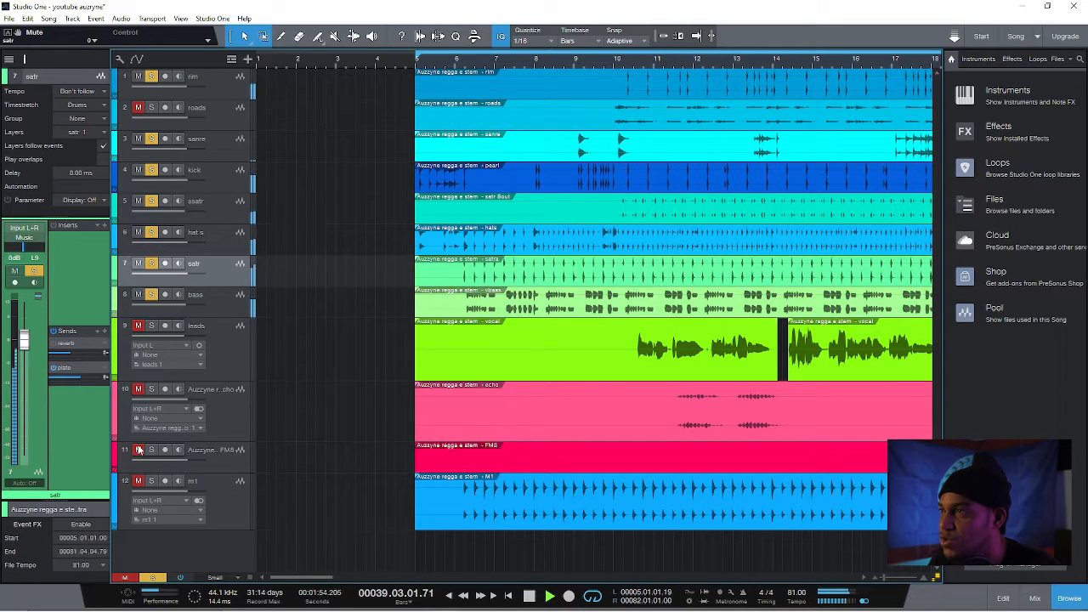
left_click(77, 377)
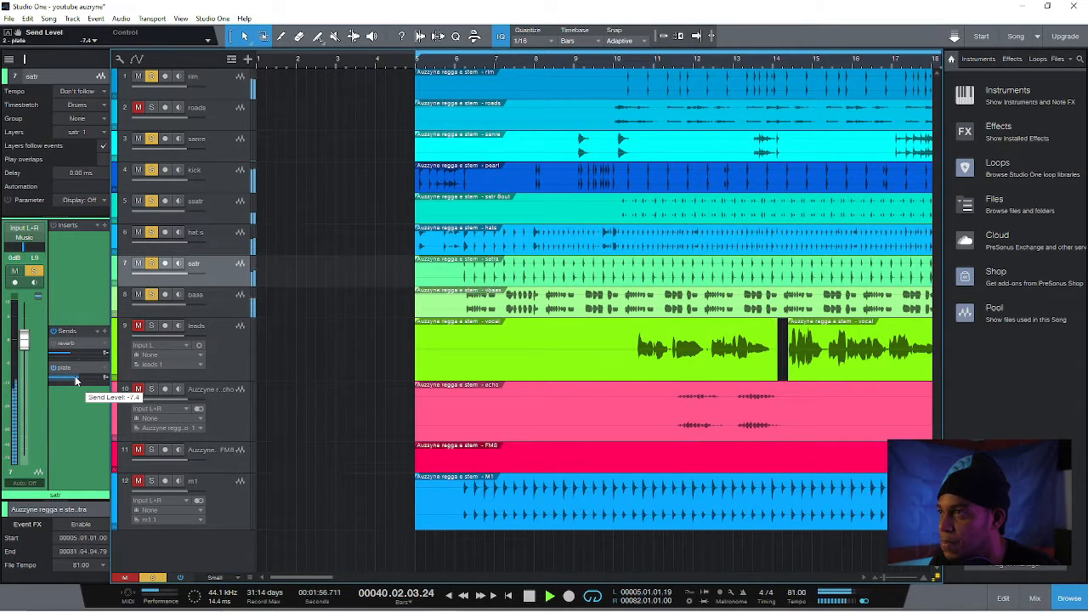
left_click_drag(75, 381, 74, 381)
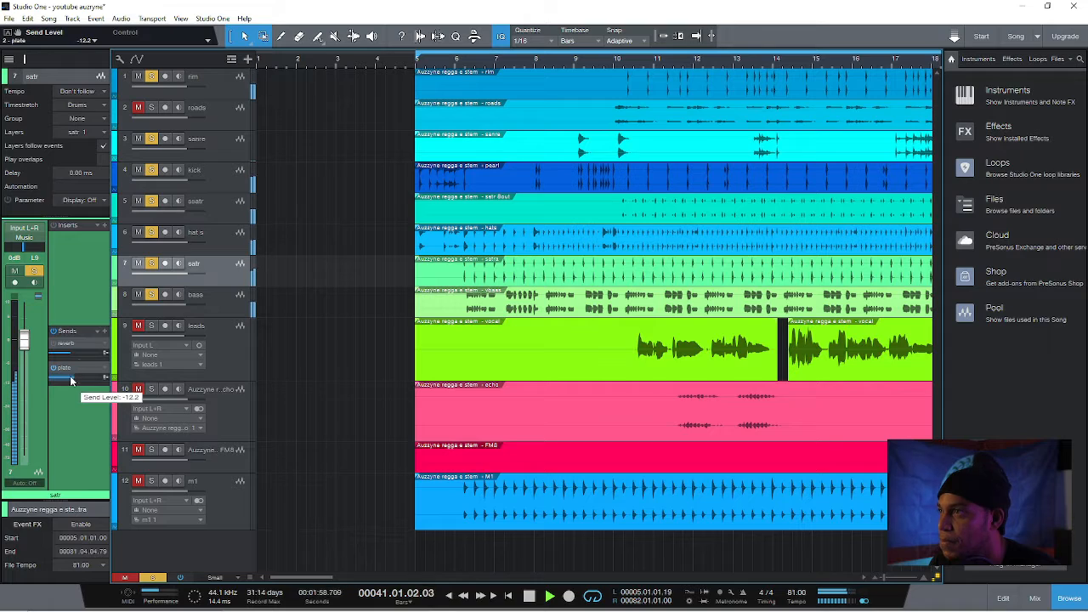
Move the m1 track up between satr and bass, and unmute the roads track
left_click(220, 415)
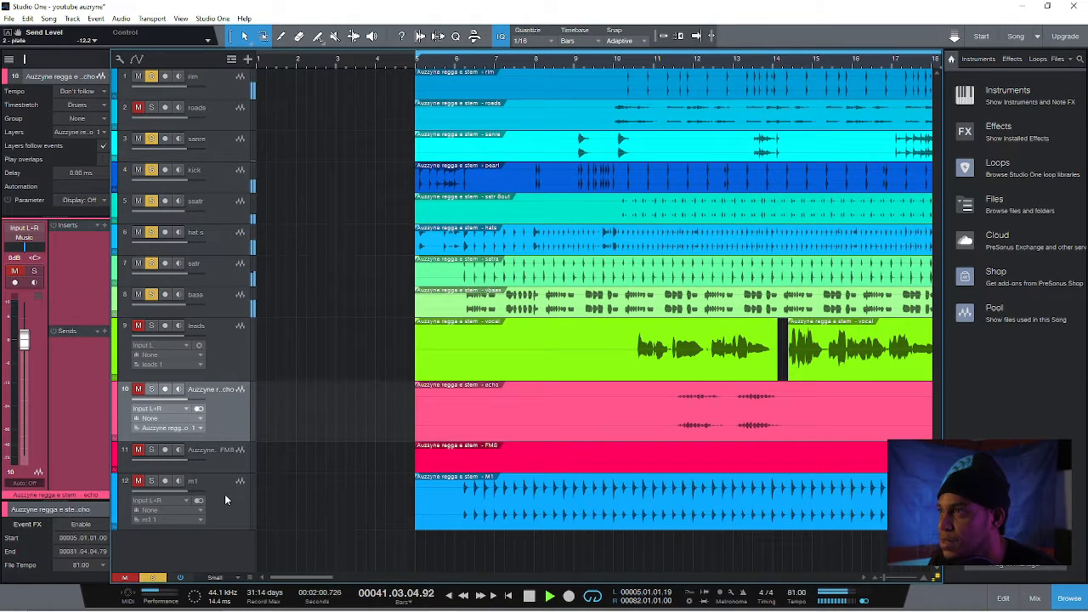
left_click_drag(225, 499, 210, 286)
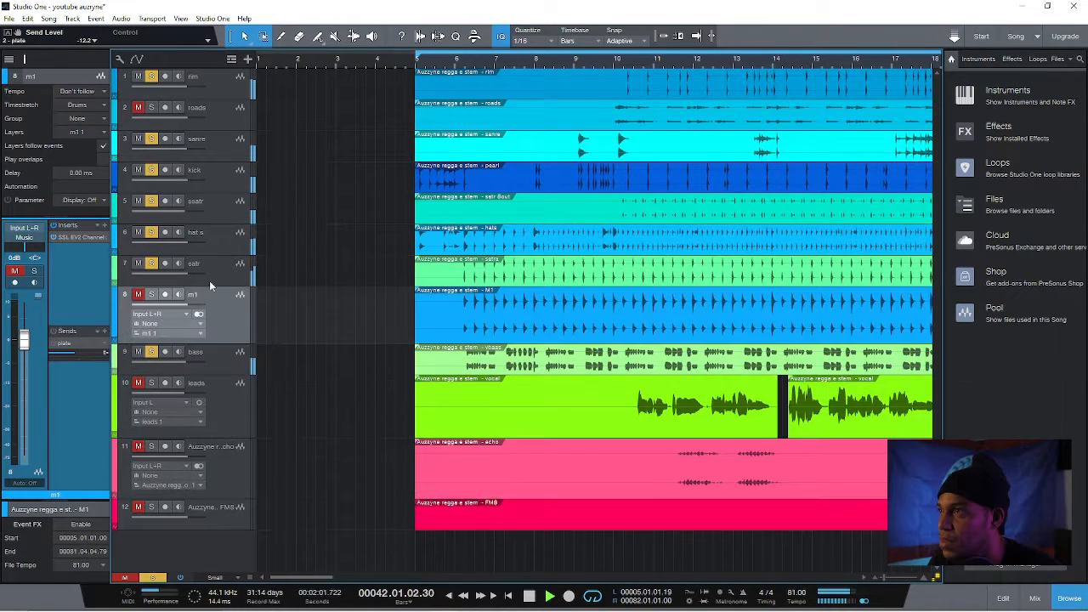
left_click(137, 107)
left_click(218, 117)
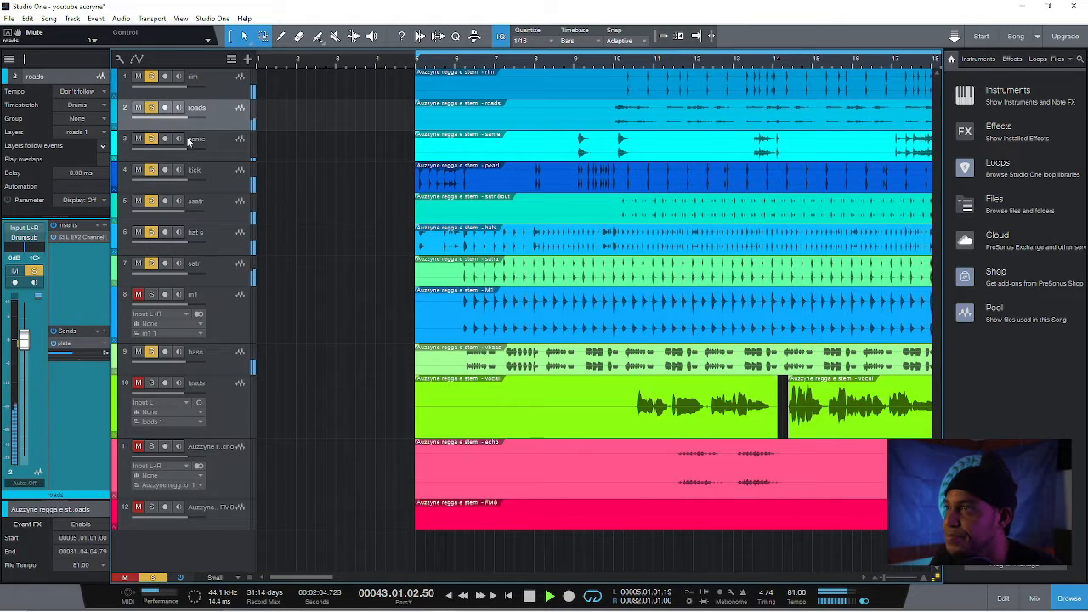
On the roads channel strip, lower the HMF frequency, adjust the HMF Q, and bring HMF gain to about -0.5 dB
left_click(78, 240)
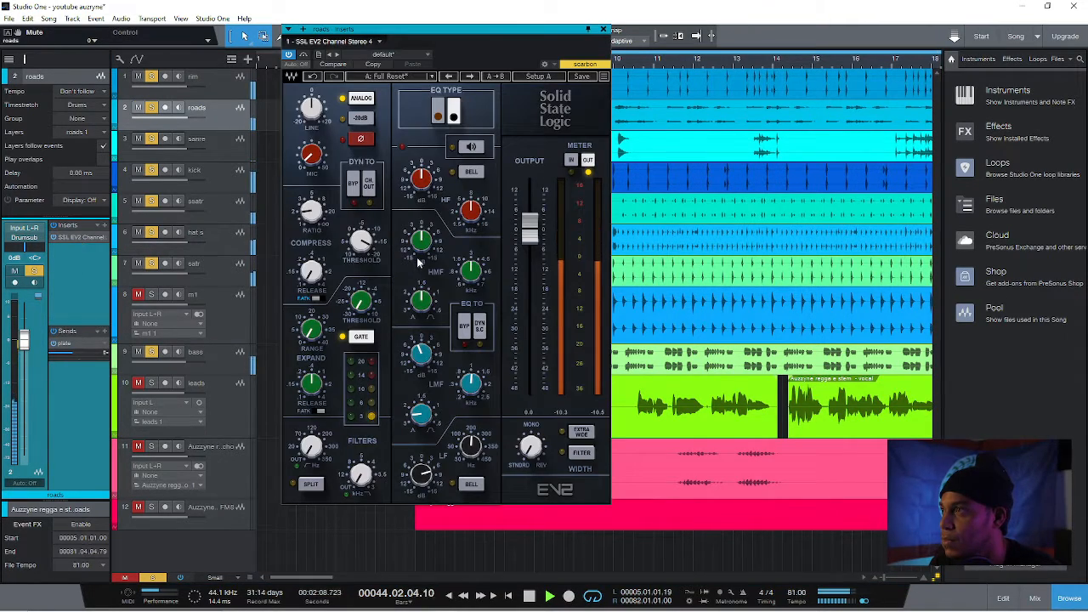
left_click(428, 296)
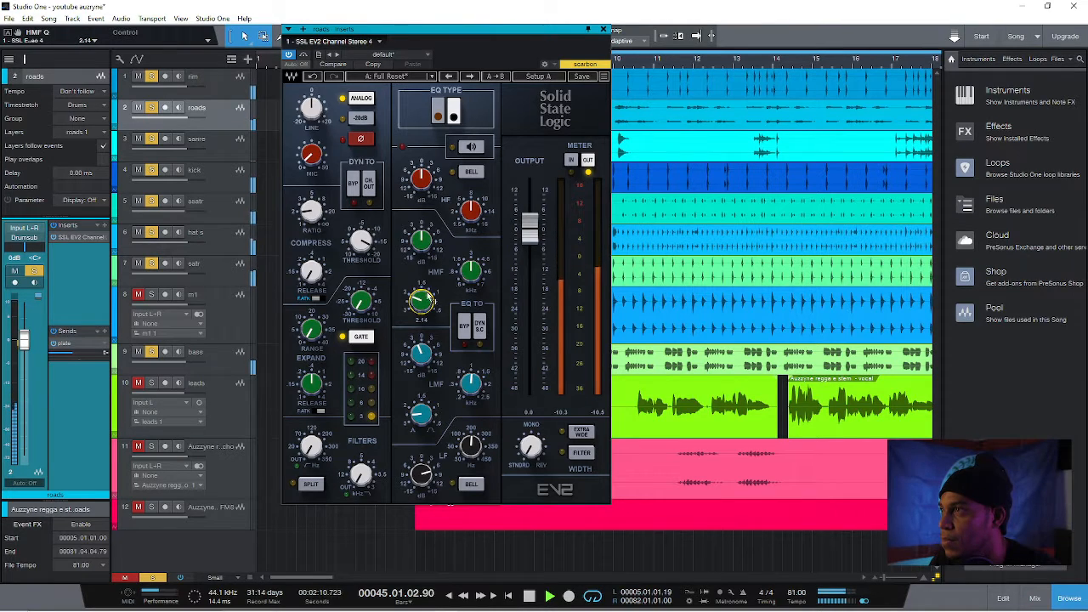
left_click(423, 243)
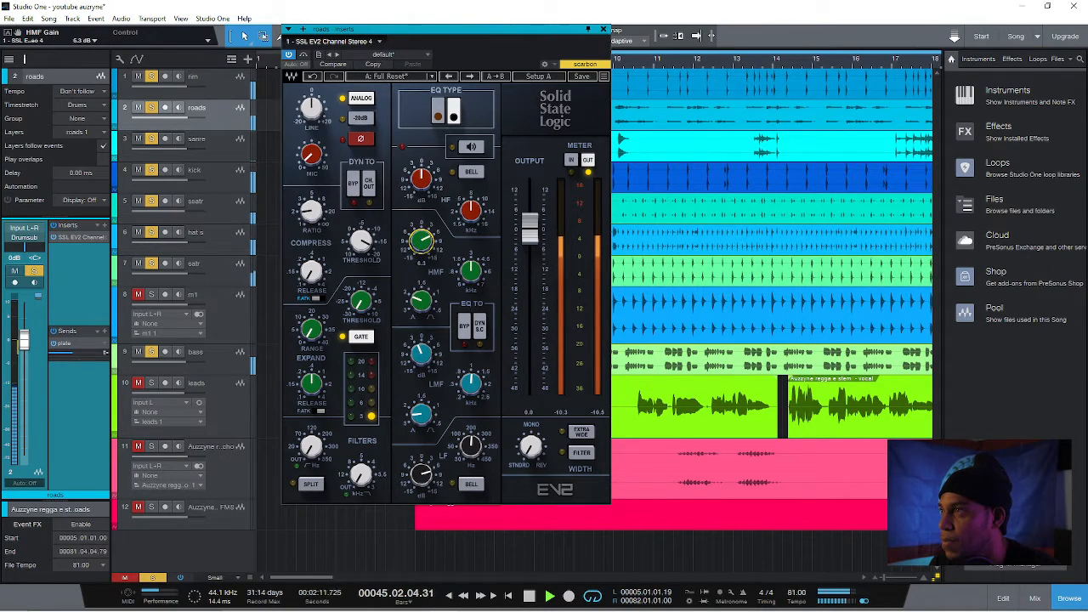
left_click(471, 269)
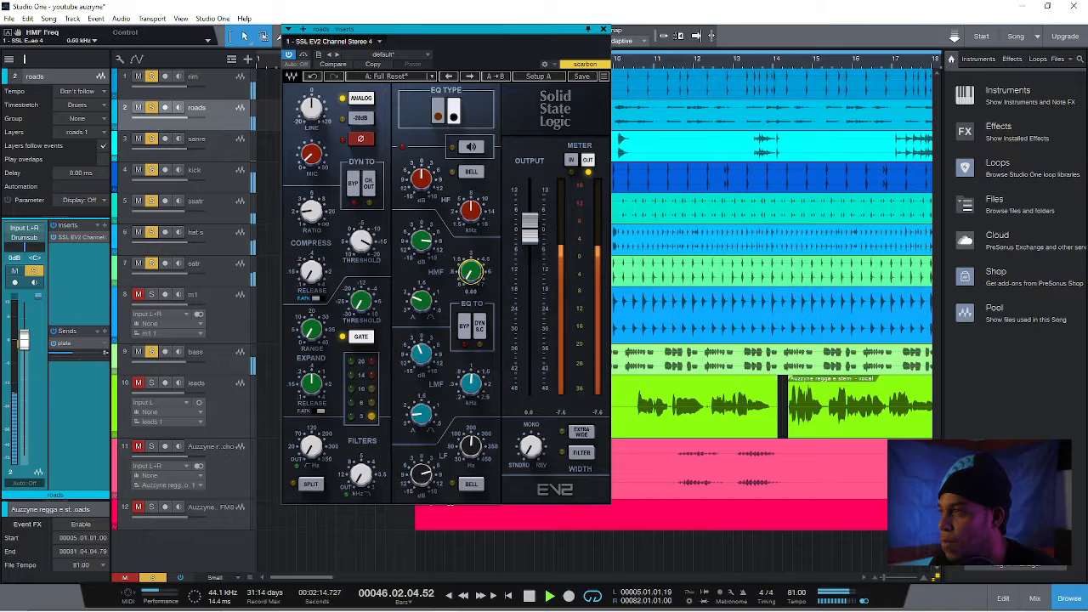
left_click(420, 299)
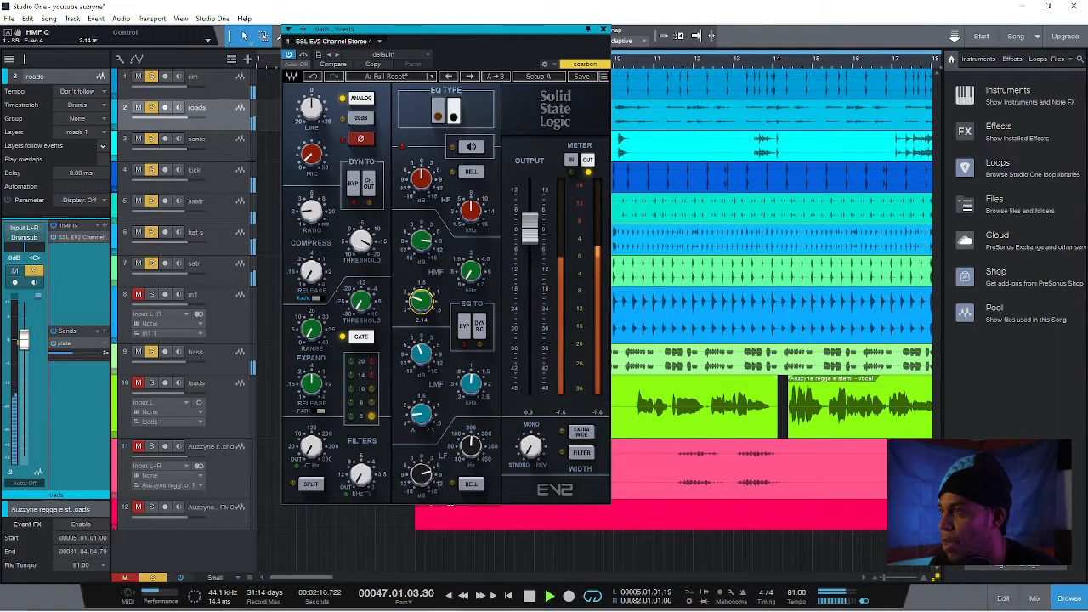
left_click_drag(471, 270, 425, 250)
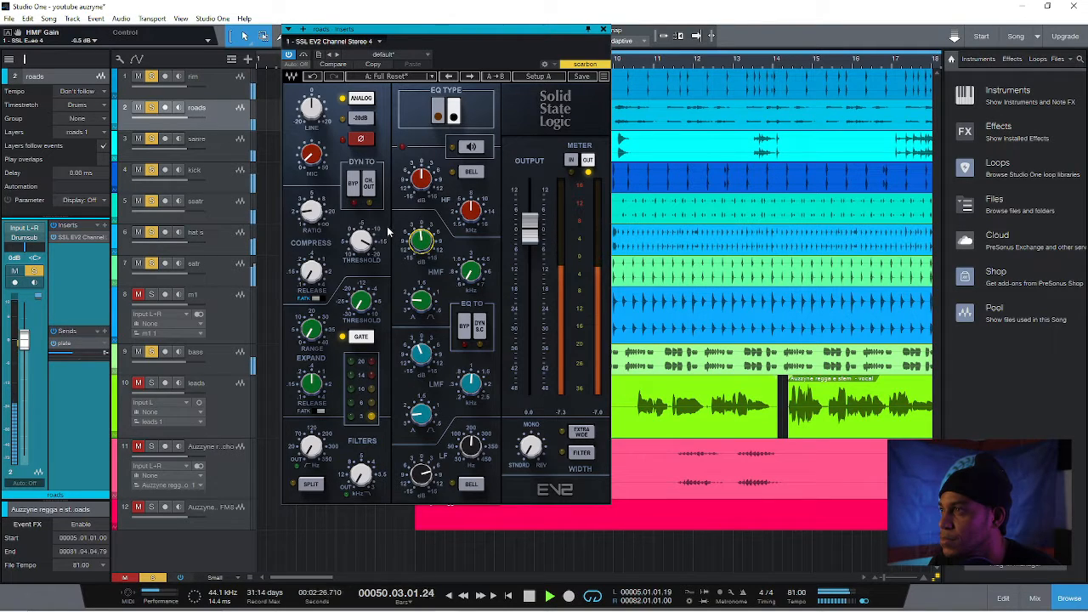
left_click(603, 30)
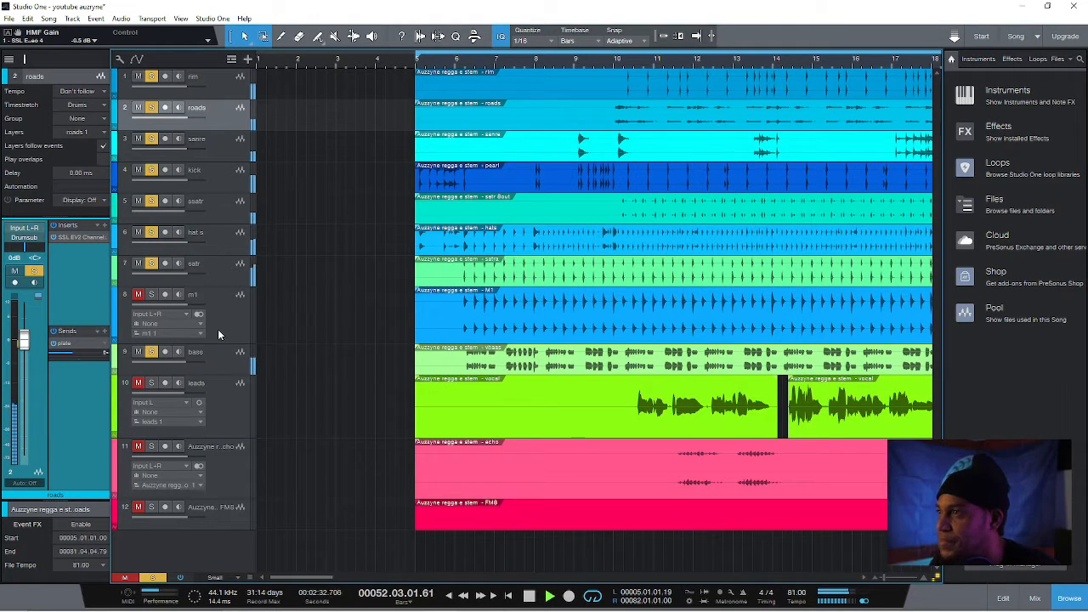
Unmute the FM8 track and insert an SSL EV2 Channel Stereo on it, searching the plug-ins for "ssl"
left_click(884, 582)
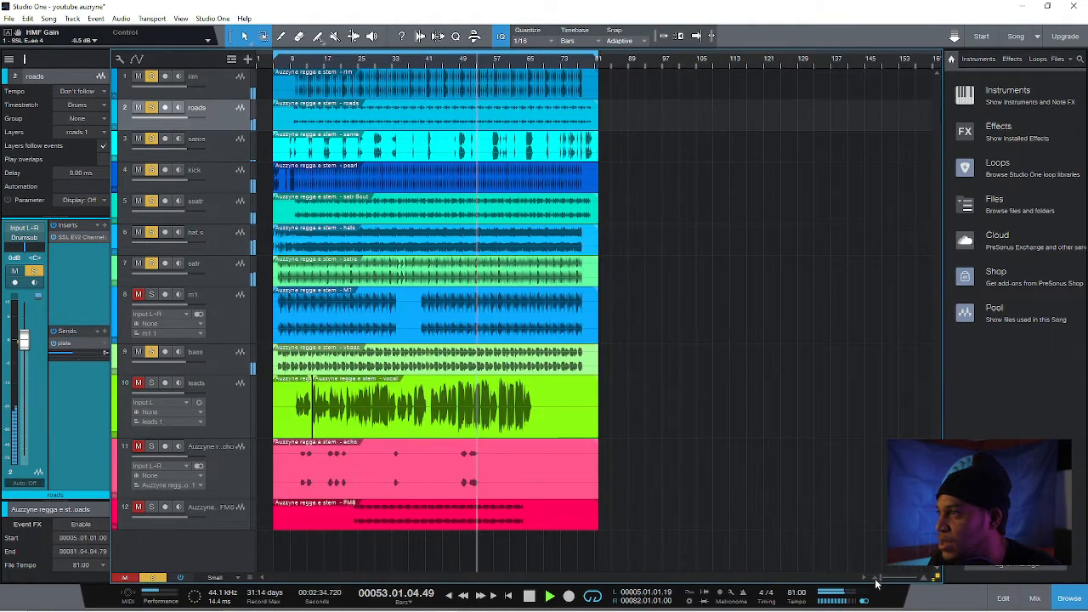
left_click(223, 517)
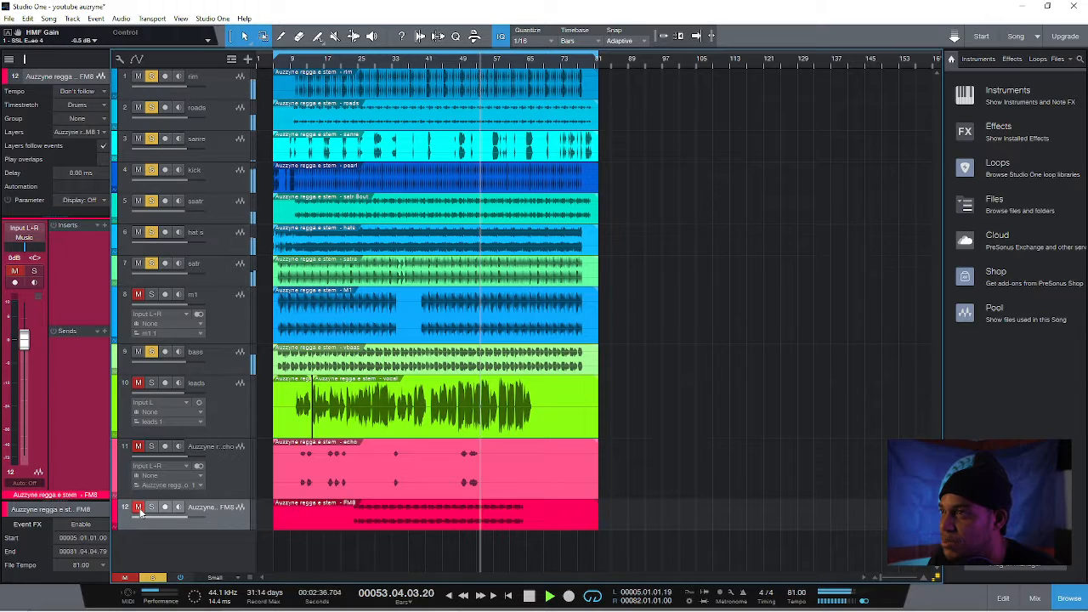
left_click(138, 508)
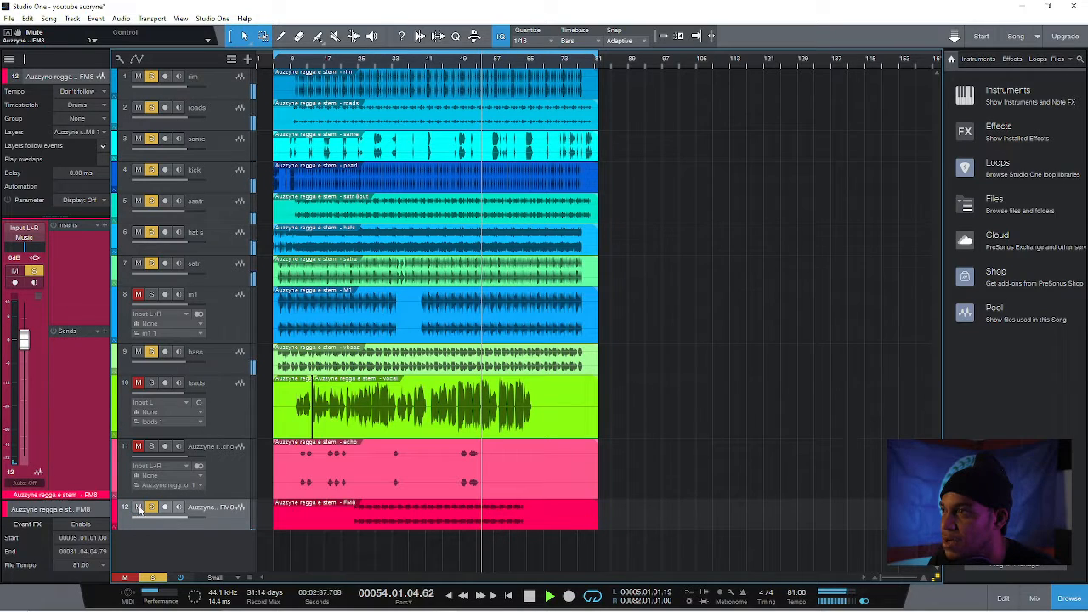
left_click(104, 225)
type("ssl")
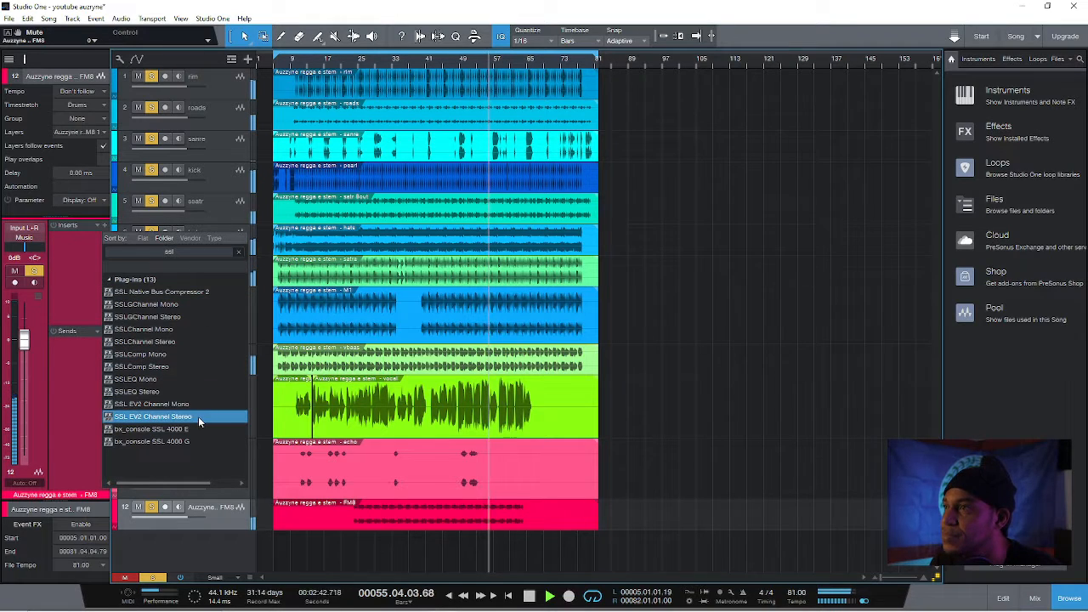
left_click(198, 416)
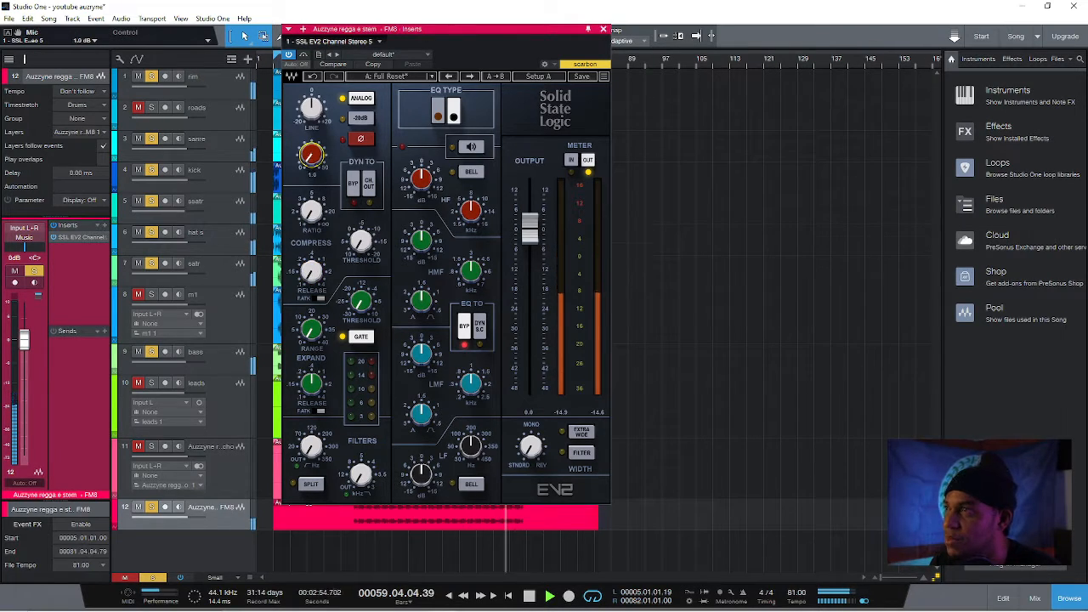
With roads muted, set the FM8 channel strip's mic gain to about 5.8 dB and compressor to fast attack, ratio 1.7, threshold -17.0
left_click_drag(311, 155, 311, 140)
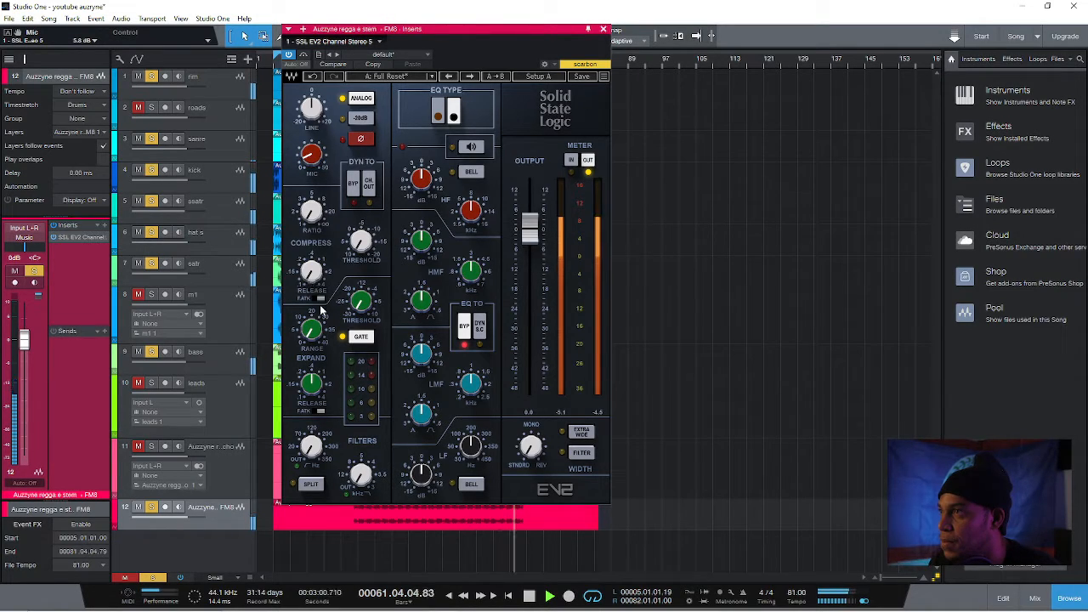
left_click(320, 298)
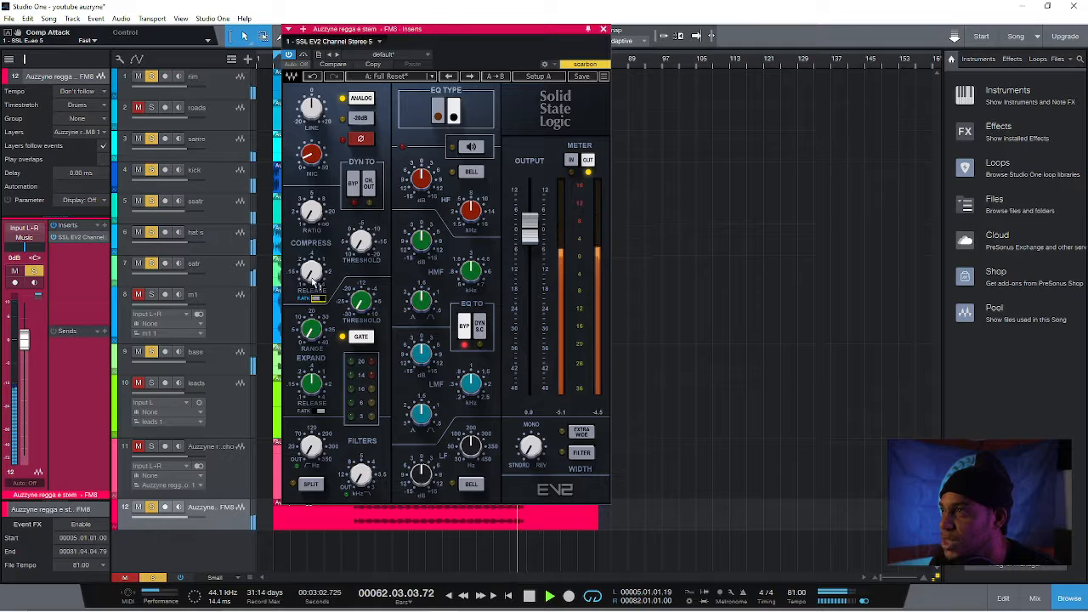
left_click(315, 279)
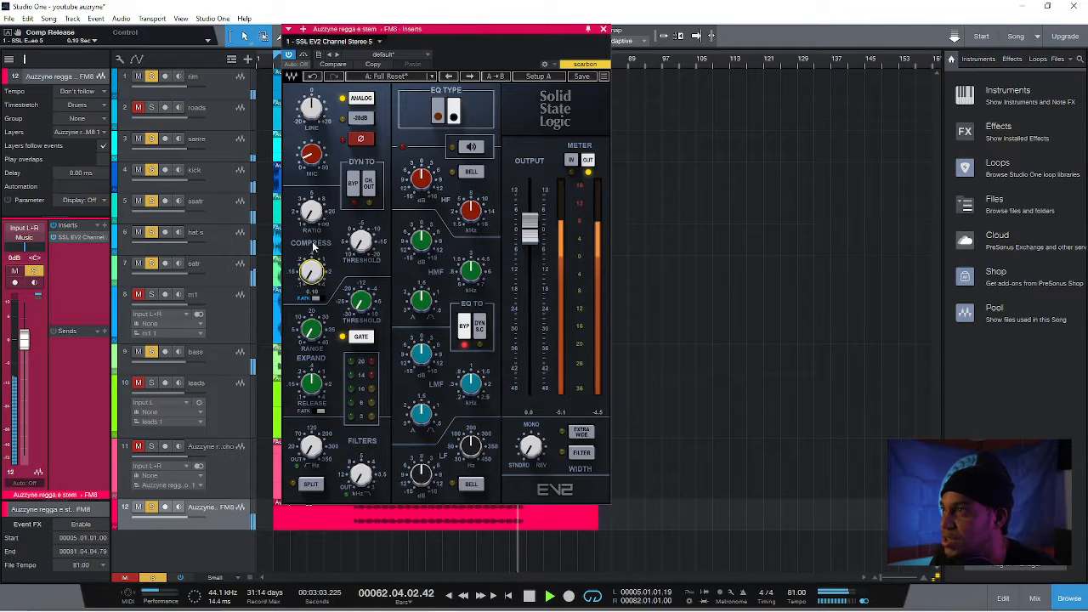
left_click(360, 241)
left_click_drag(360, 240, 361, 187)
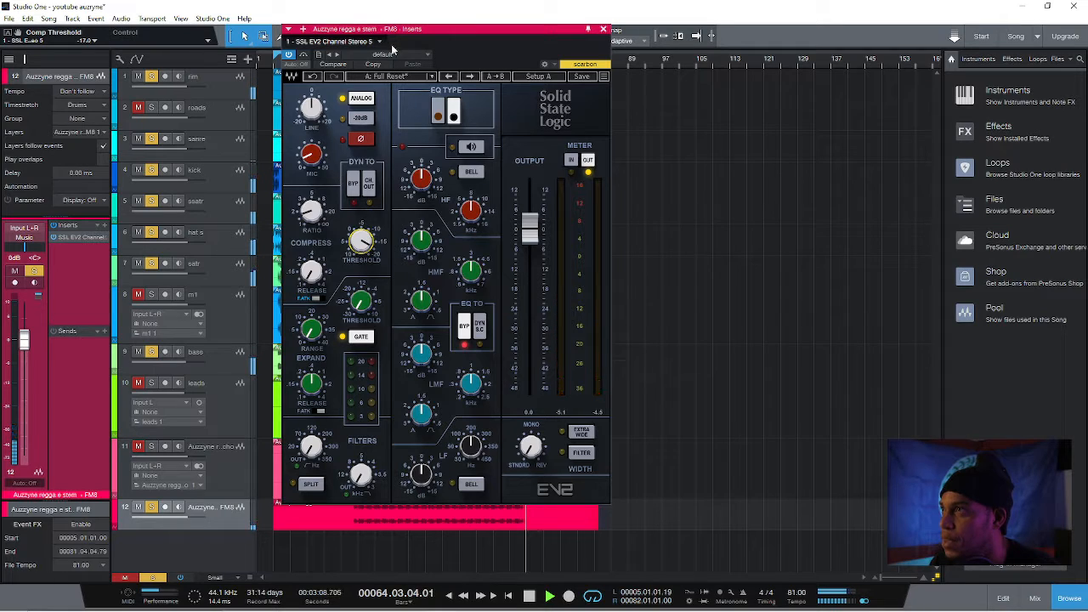
While playing from around bar 26, set the FM8 channel strip's LF band to bell, frequency about 84 Hz, and adjust its gain
left_click_drag(387, 32, 495, 56)
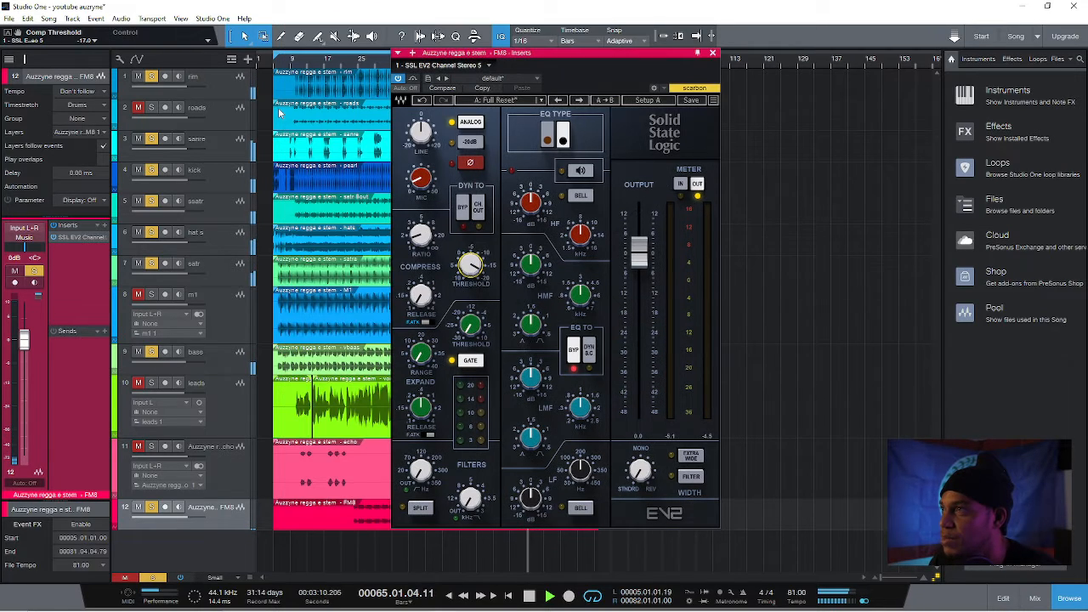
left_click(363, 61)
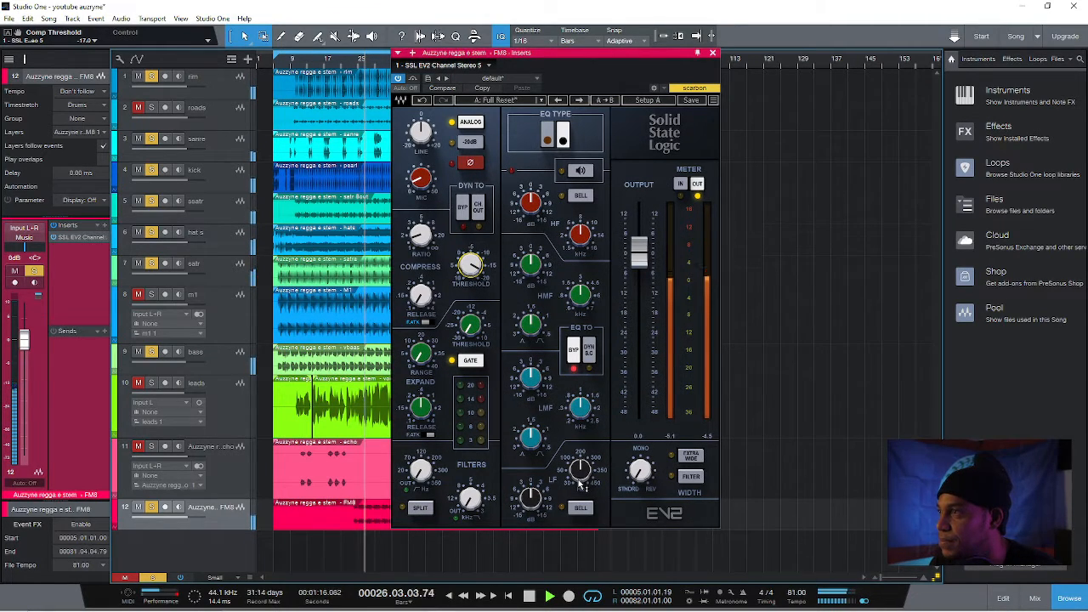
left_click_drag(535, 498, 539, 474)
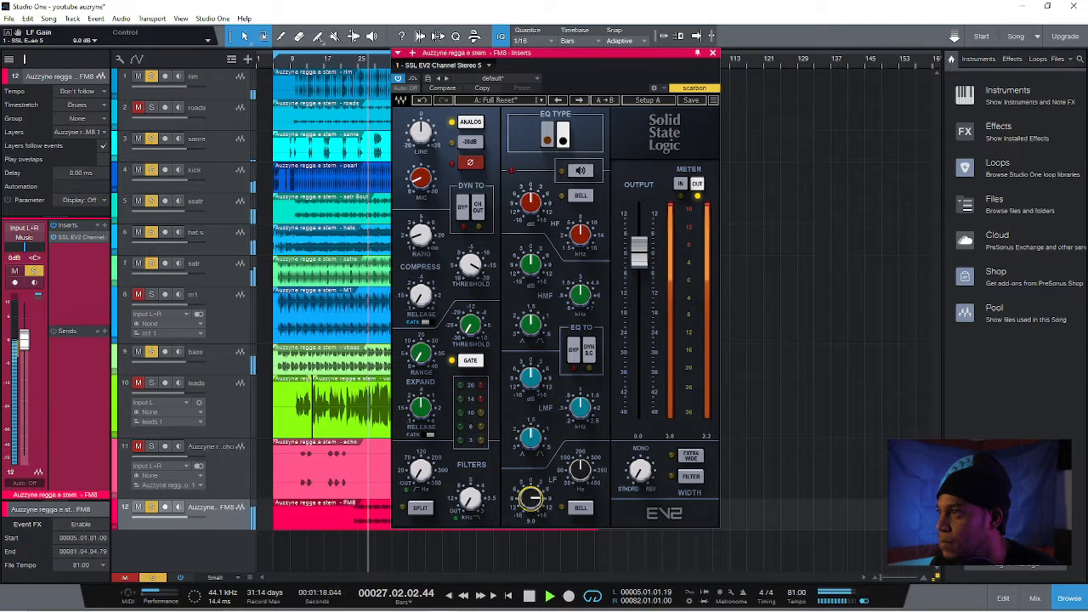
left_click(579, 507)
left_click_drag(531, 499, 570, 496)
Cut the HMF gain on the FM8 channel strip to about -10.8 dB and compare the sound with the plug-in bypassed
mouse_move(530, 263)
left_mouse_down()
mouse_move(530, 277)
mouse_move(531, 264)
left_mouse_up()
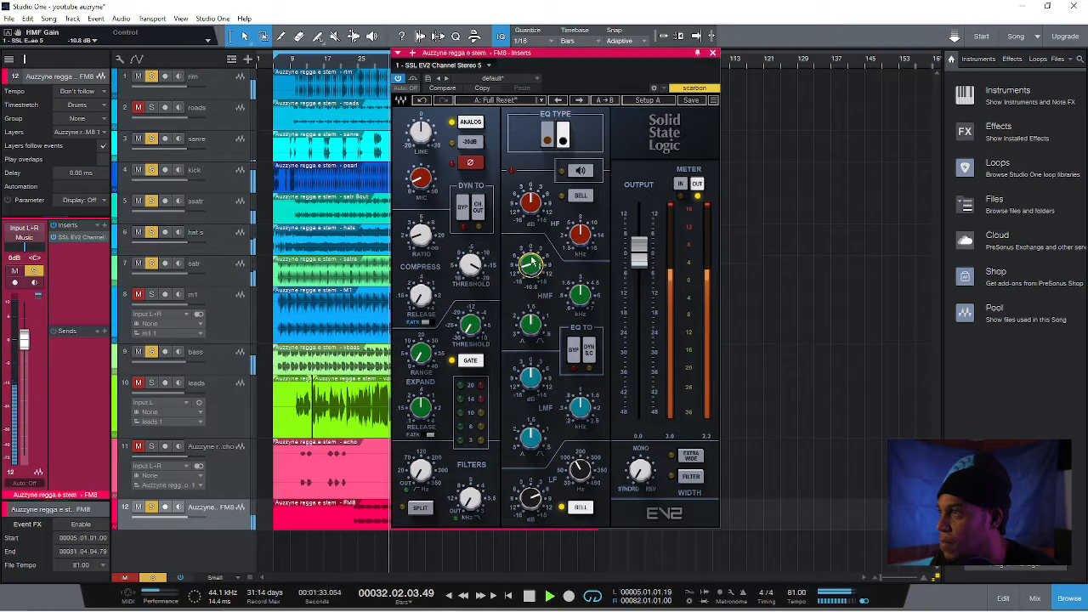
left_click(413, 78)
left_click(413, 79)
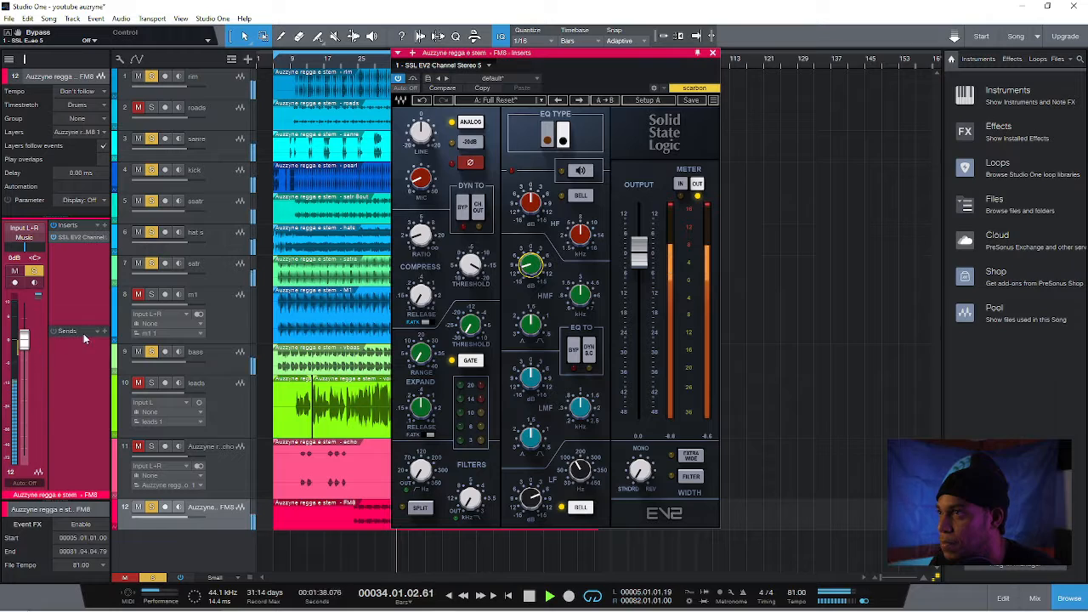
Add a plate send to the FM8 track at about -12.3 dB and close the channel strip window
left_click(104, 331)
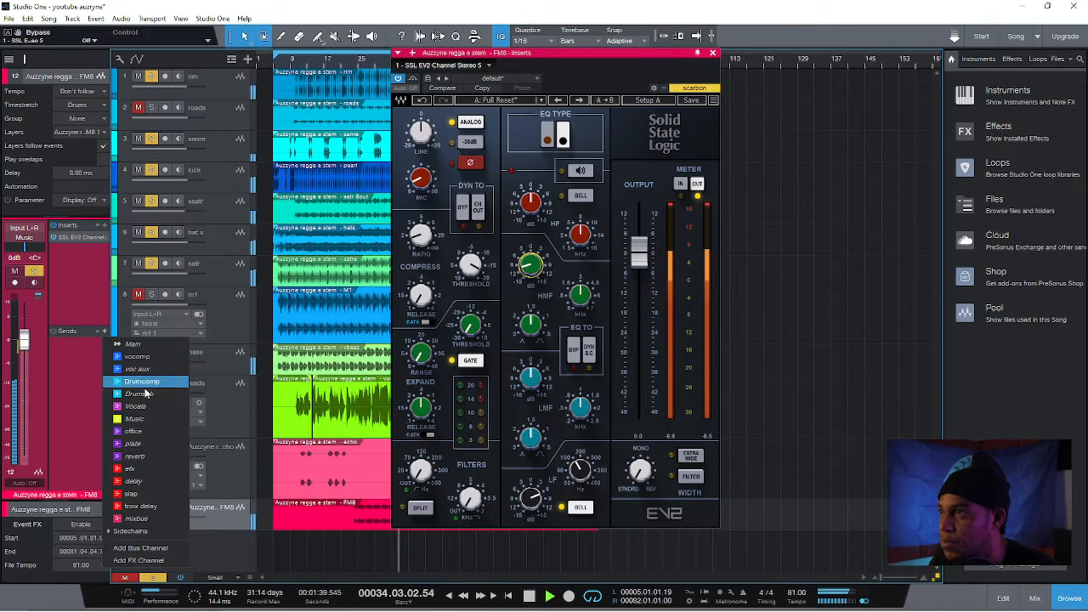
left_click(142, 449)
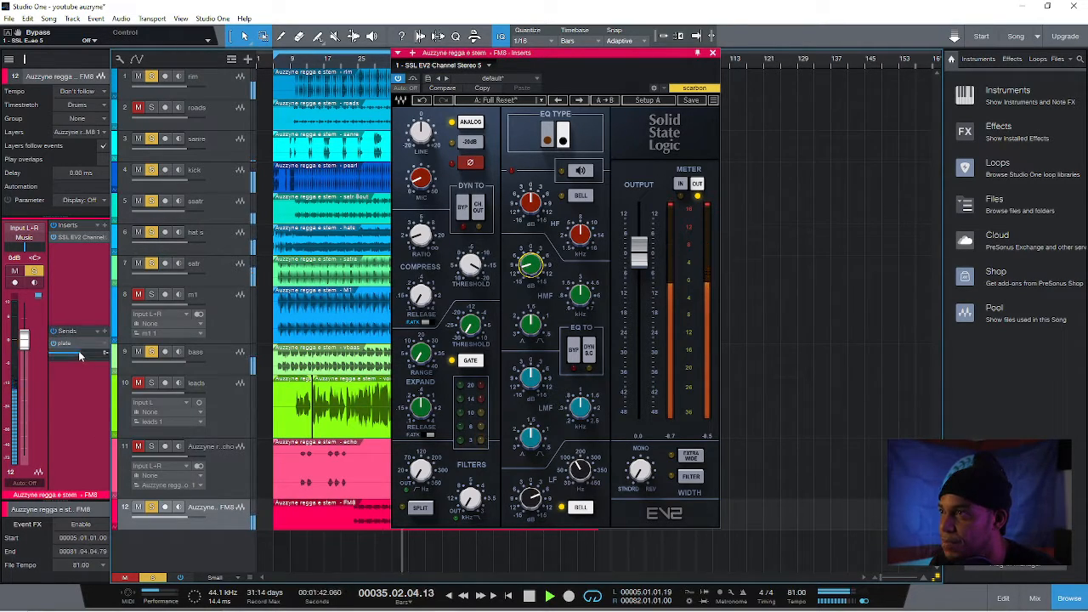
mouse_move(79, 352)
left_mouse_down()
mouse_move(104, 354)
mouse_move(79, 355)
left_mouse_up()
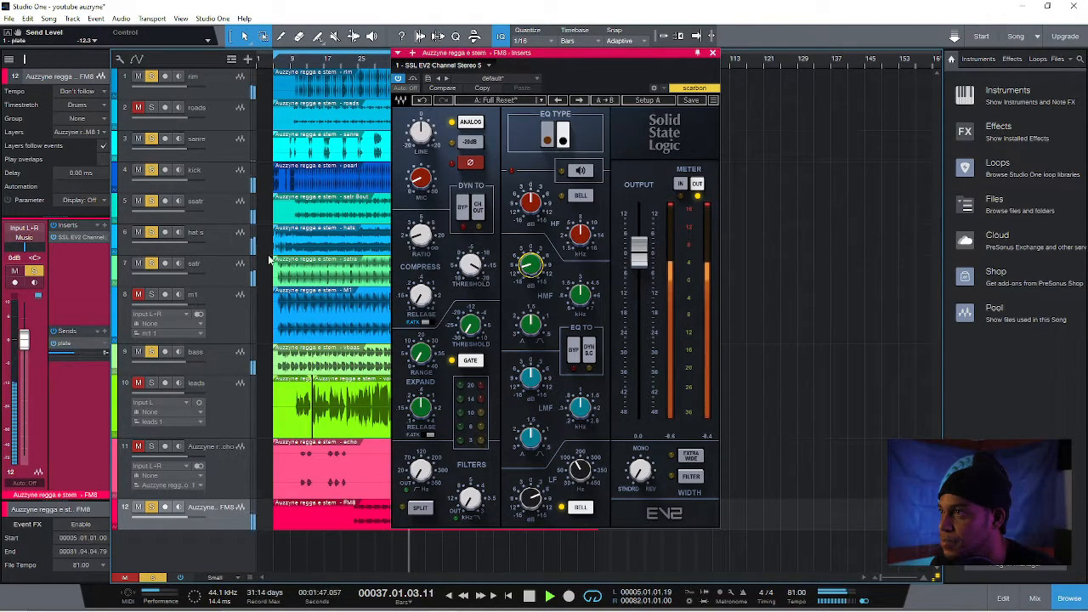
left_click(713, 53)
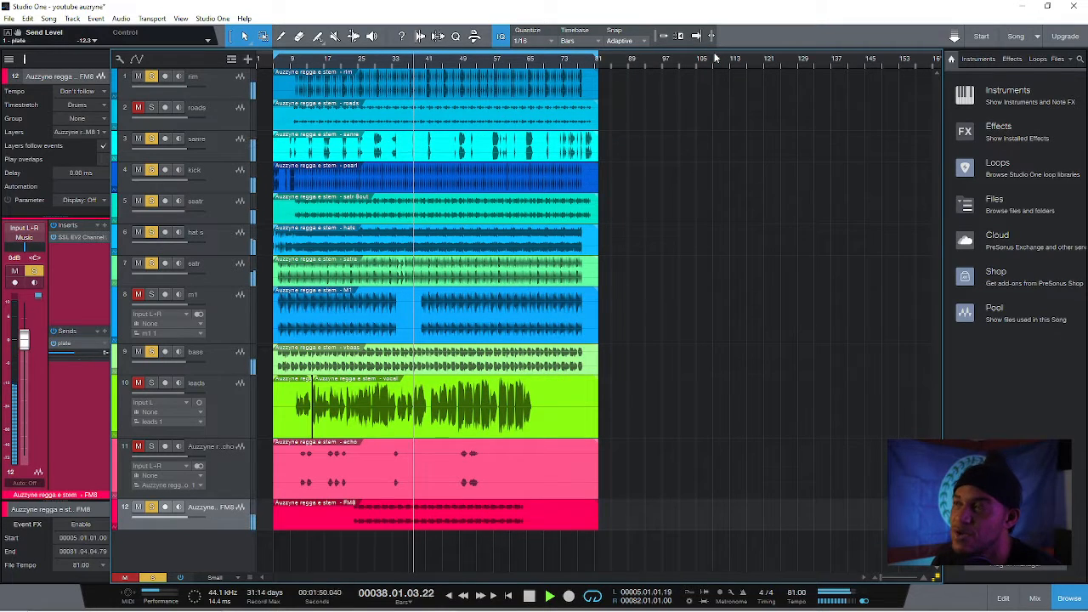
Unmute and solo the m1 track, activate its plate send, and set the send level to about -14.4 dB
left_click(245, 315)
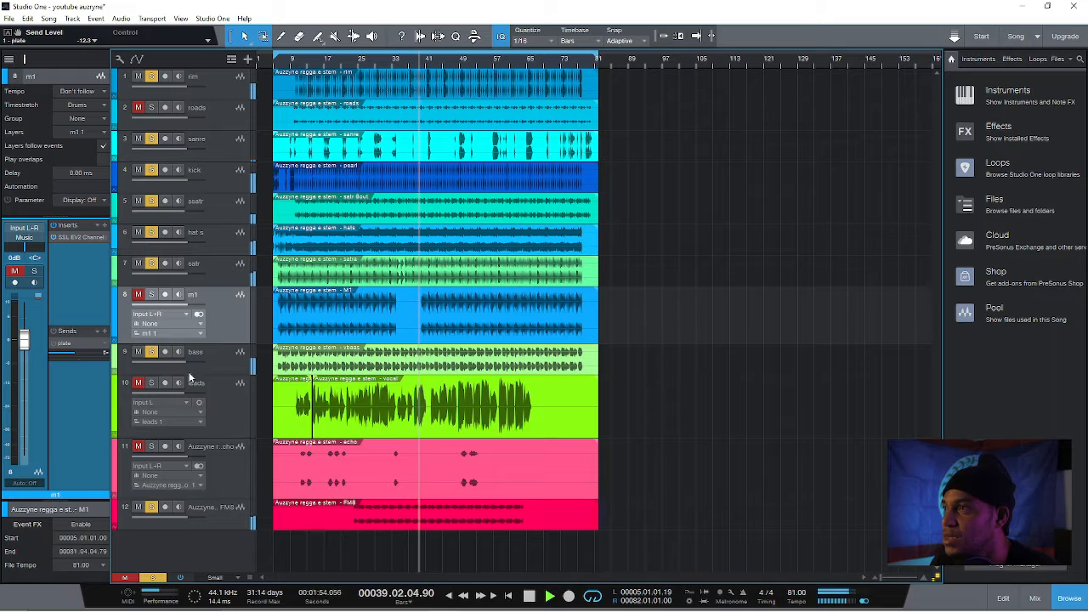
left_click(138, 294)
left_click(152, 294)
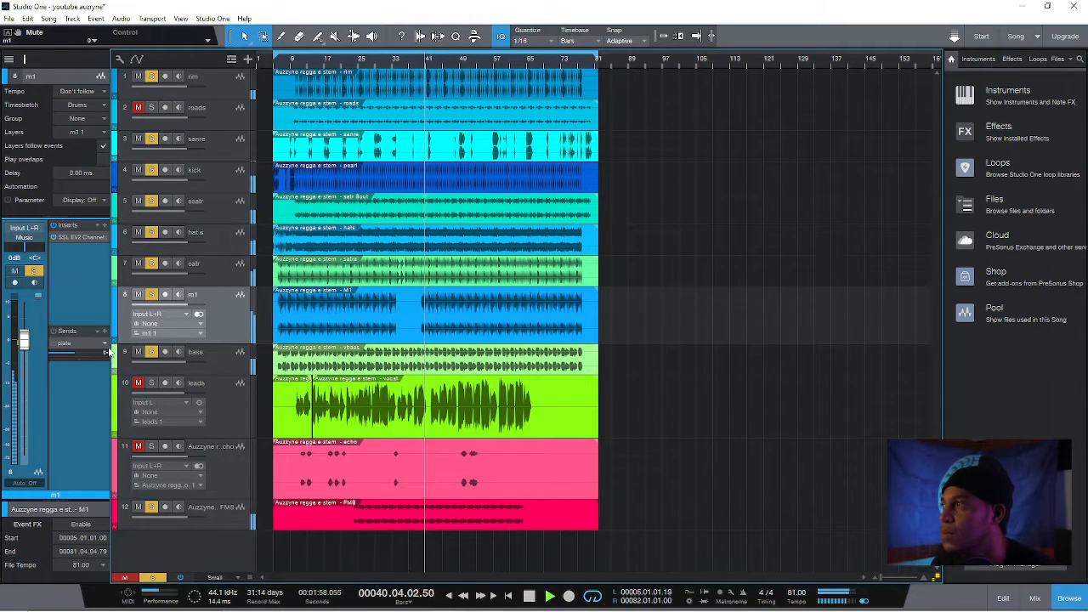
left_click(53, 345)
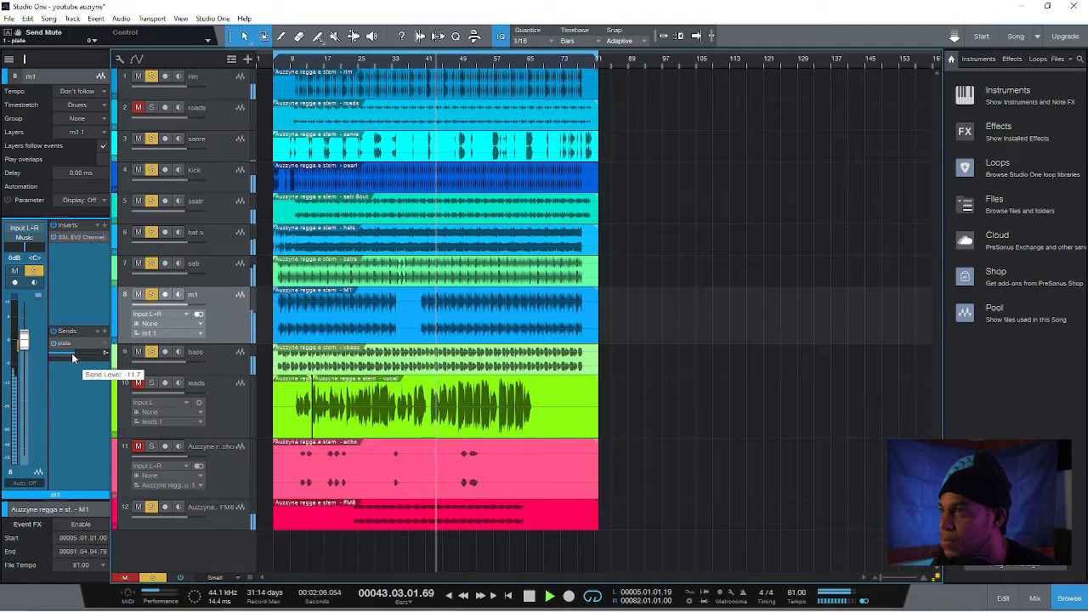
left_click_drag(72, 353, 69, 353)
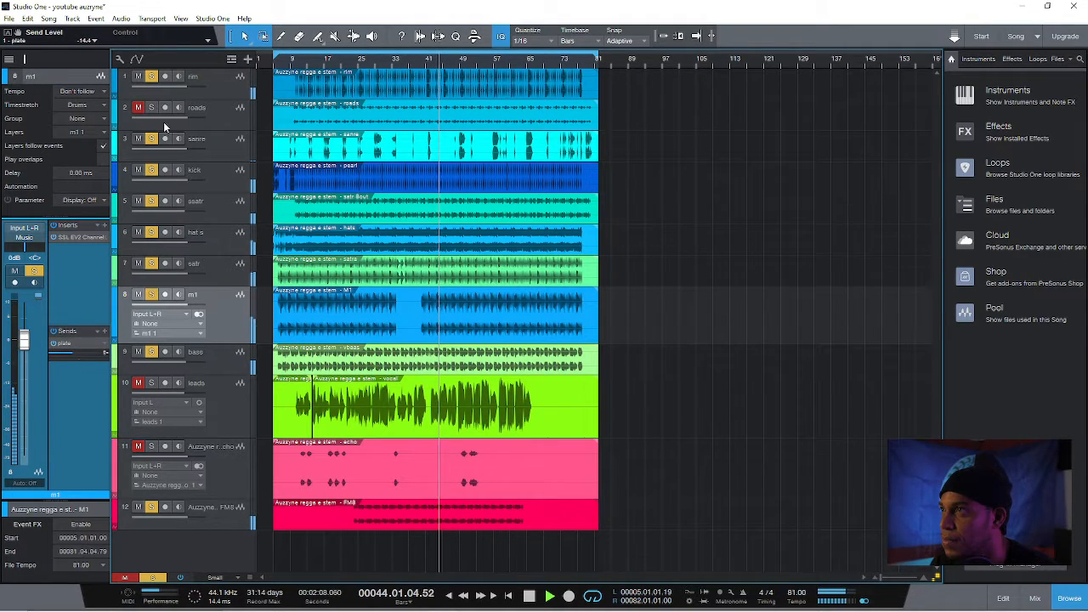
Unmute the roads track, lower its volume to about -0.4 dB, and trim its plate send level
left_click(137, 107)
left_click(204, 113)
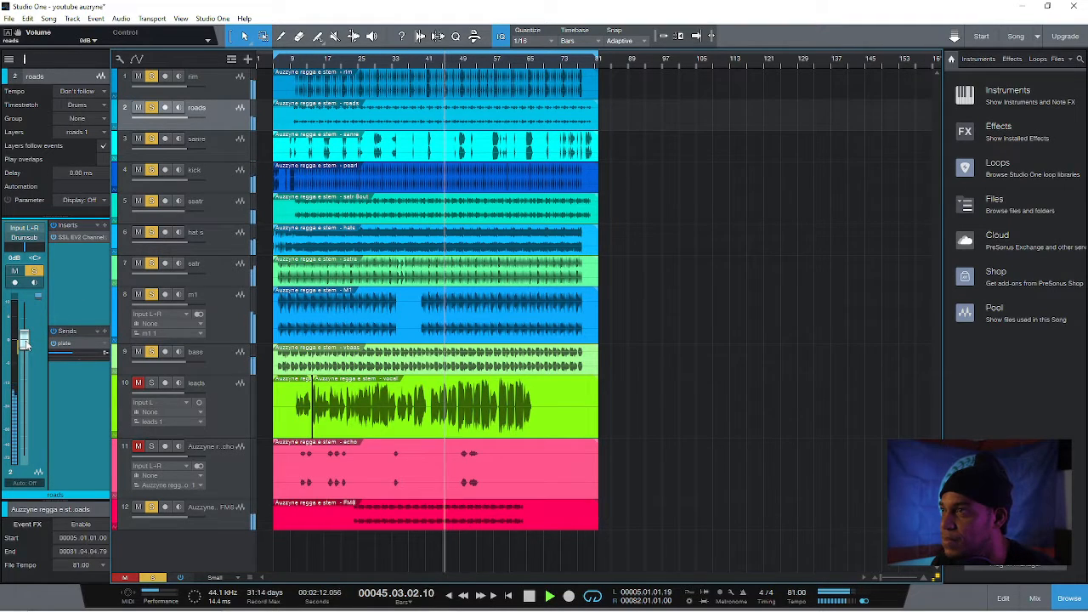
left_click_drag(25, 343, 72, 354)
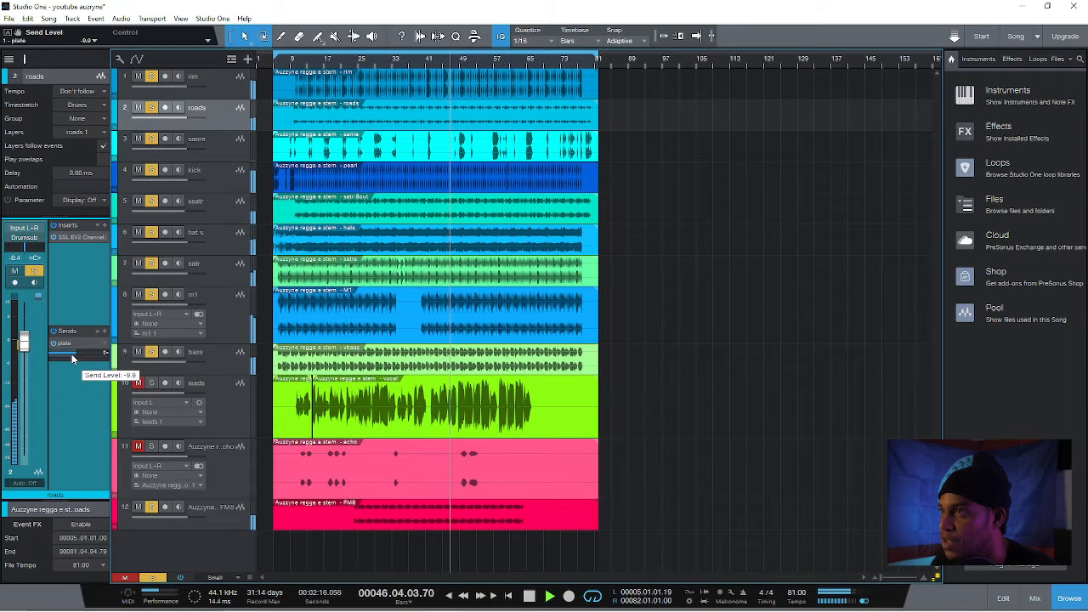
mouse_move(64, 354)
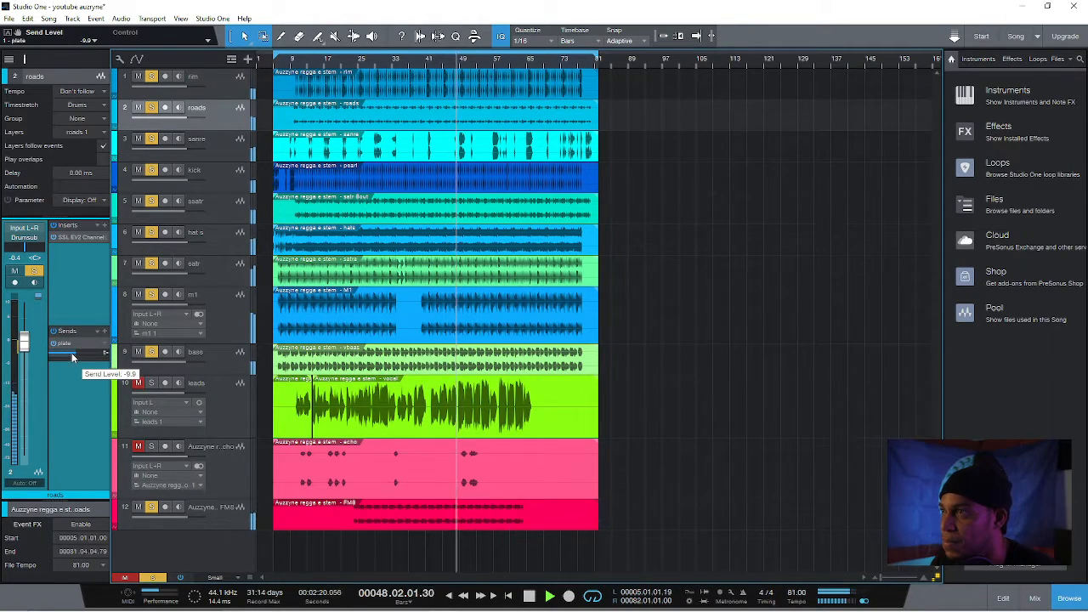
left_click_drag(71, 353, 69, 354)
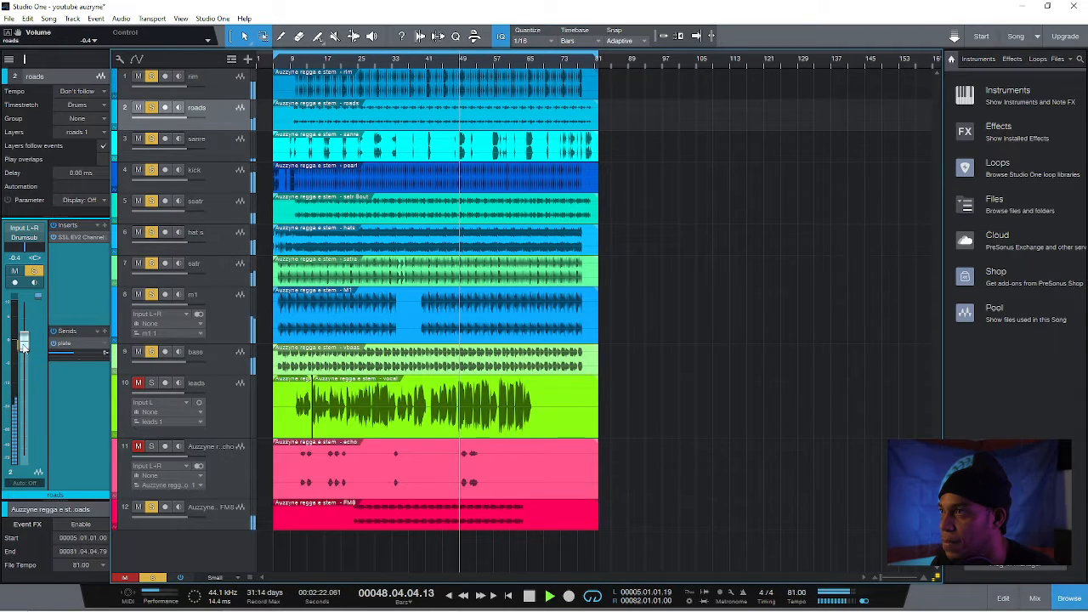
Unmute the echo track and insert an L2 Stereo limiter on it, searching the plug-ins for "l2"
left_click(136, 443)
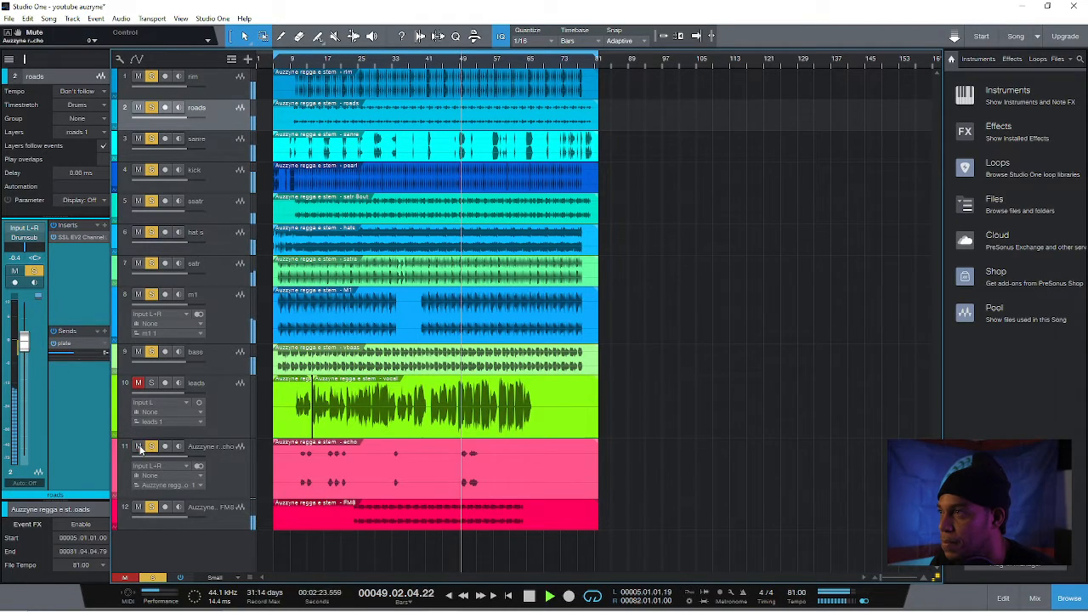
left_click(234, 481)
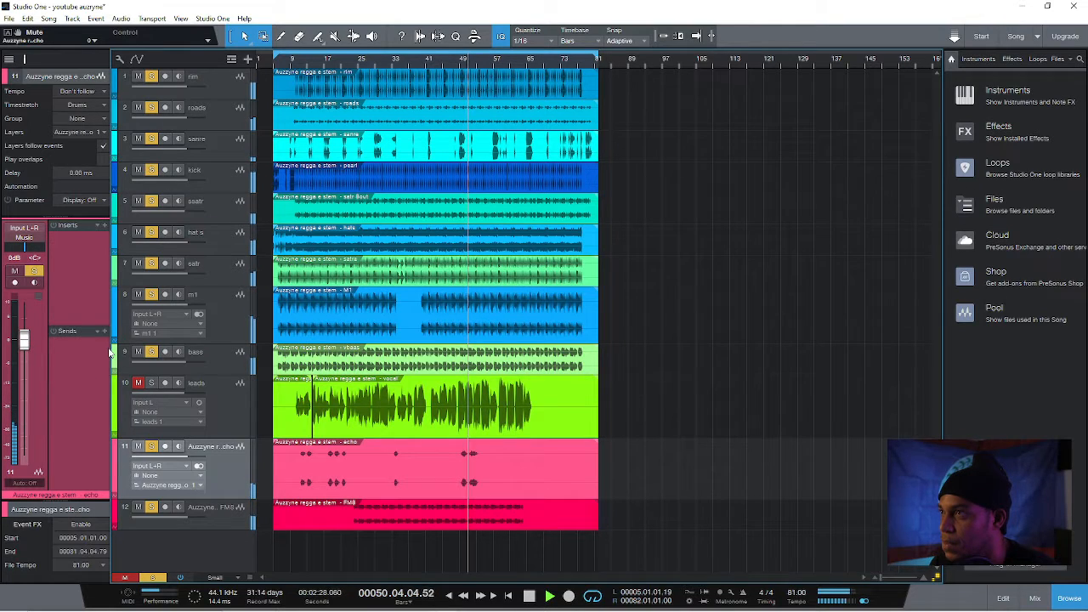
left_click(228, 402)
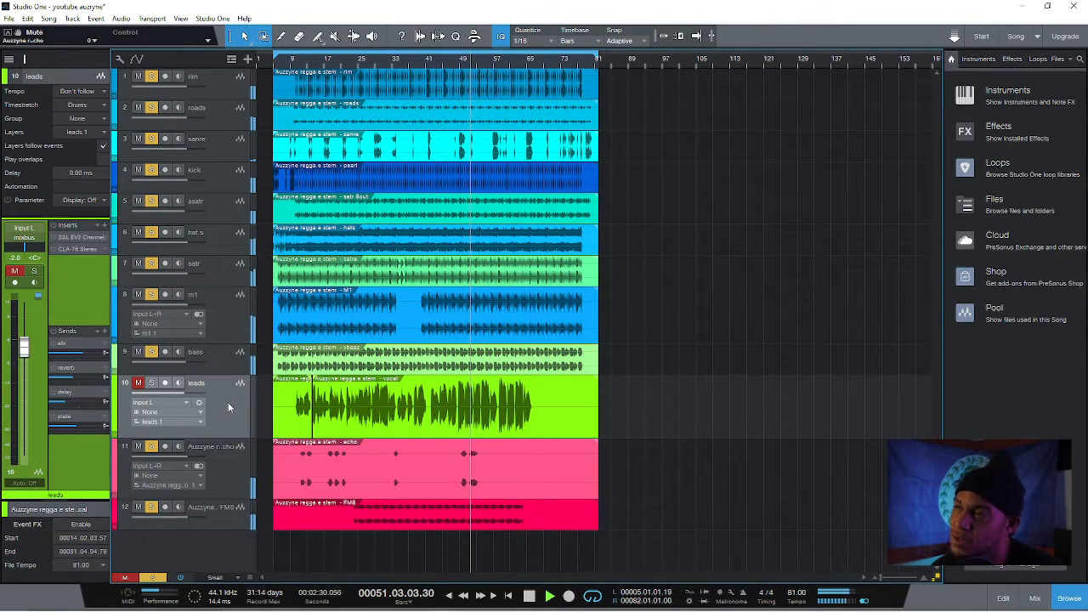
left_click(242, 476)
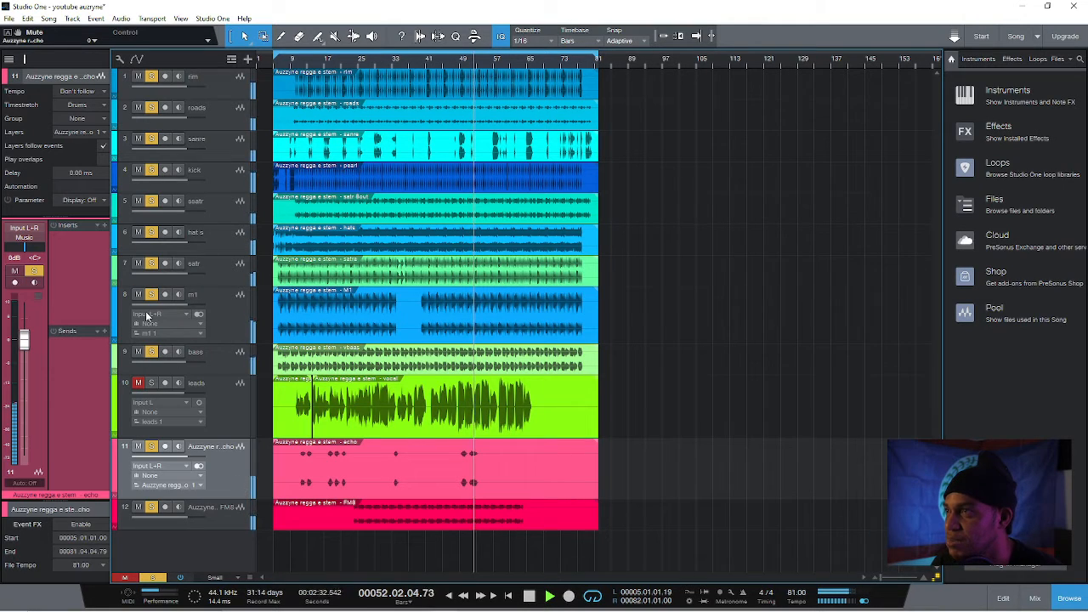
left_click(105, 226)
type("l2")
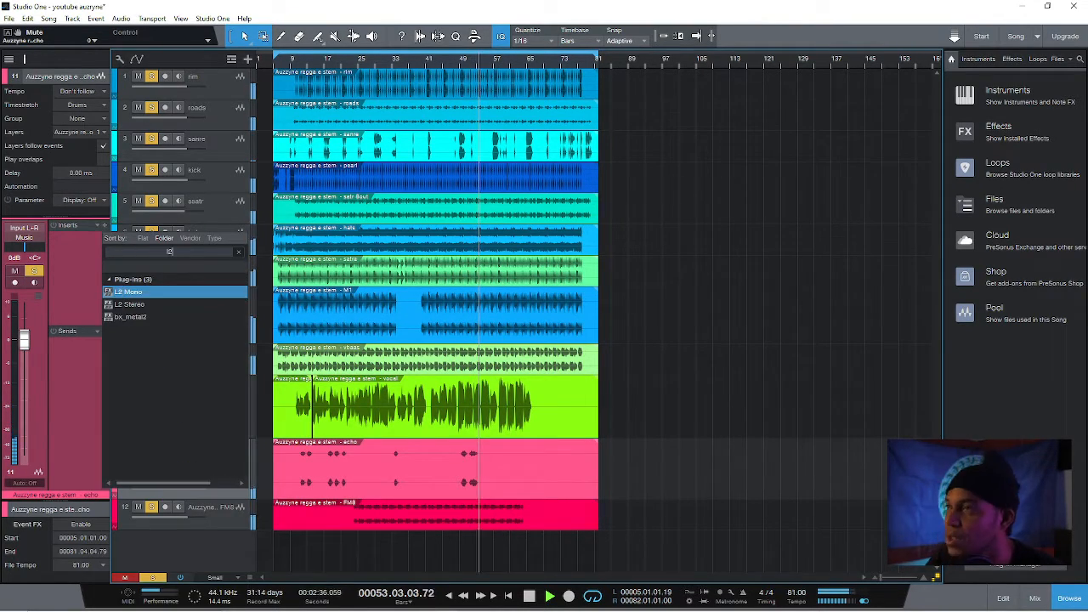
double_click(132, 303)
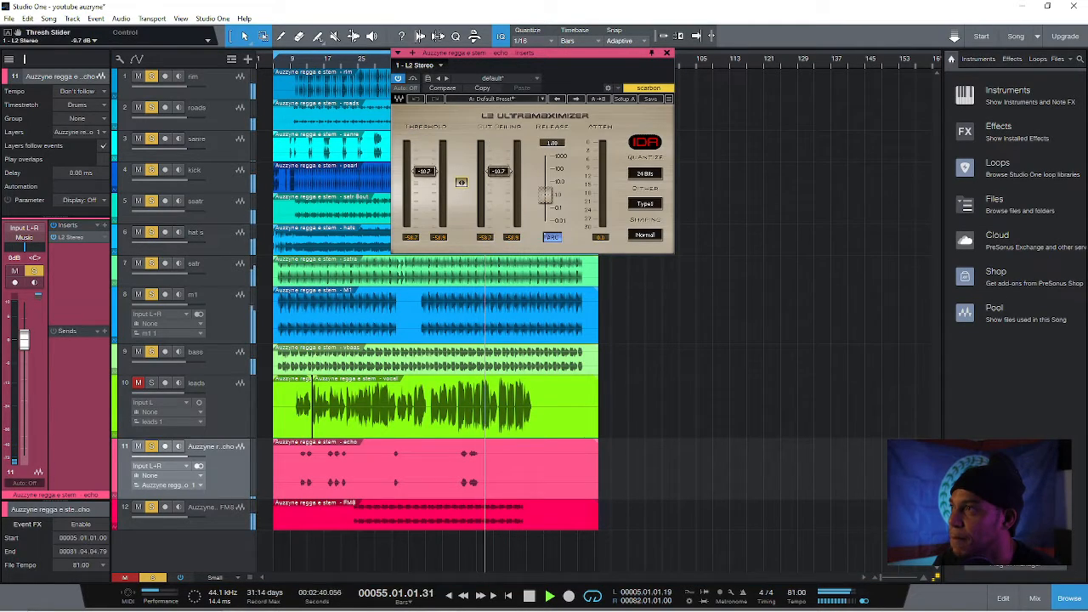
Set the echo track's L2 threshold and out ceiling together to about -20.2 dB while auditioning its early phrases, hide the browser, and stop playback
left_click_drag(425, 144, 425, 201)
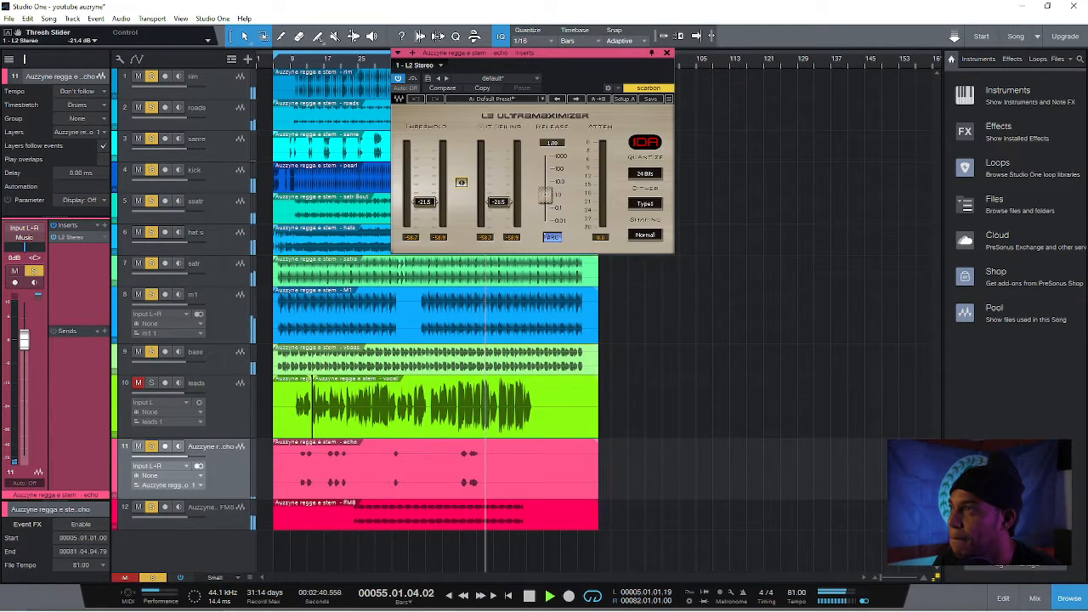
left_click(309, 61)
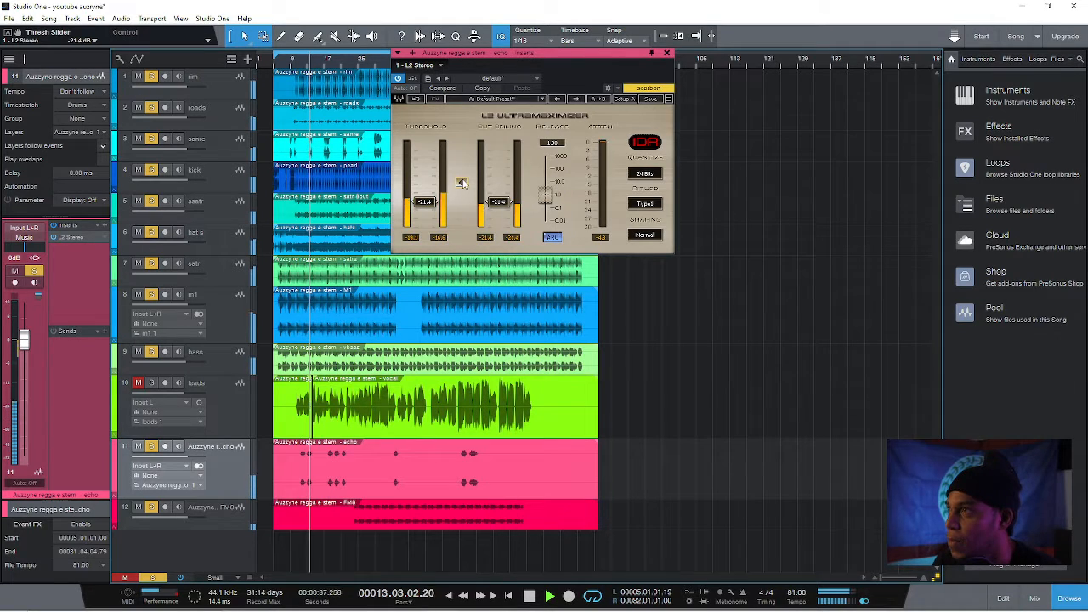
left_click_drag(461, 183, 461, 169)
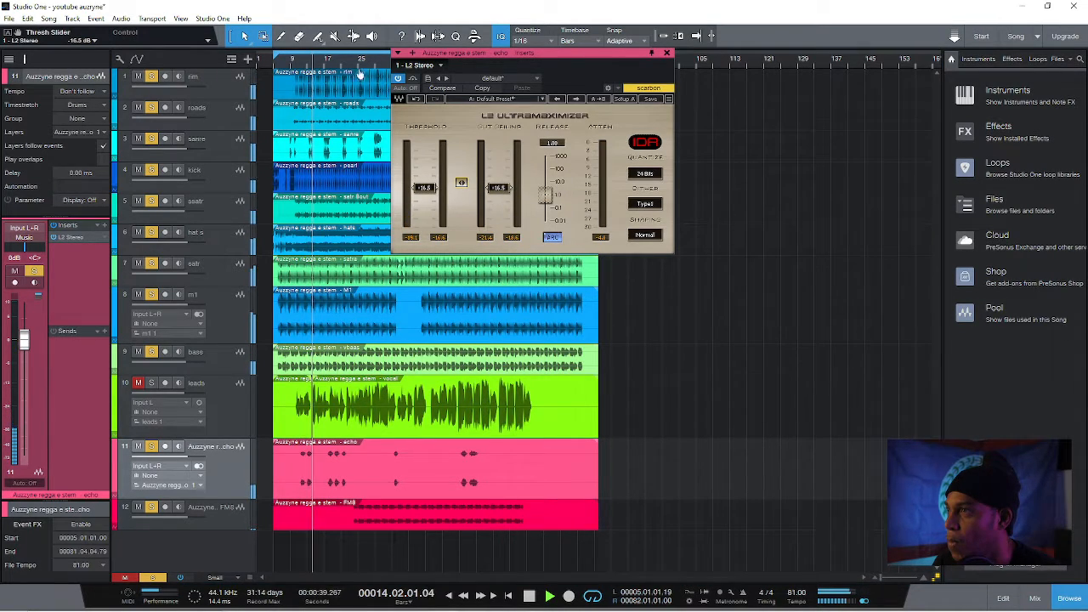
left_click(323, 63)
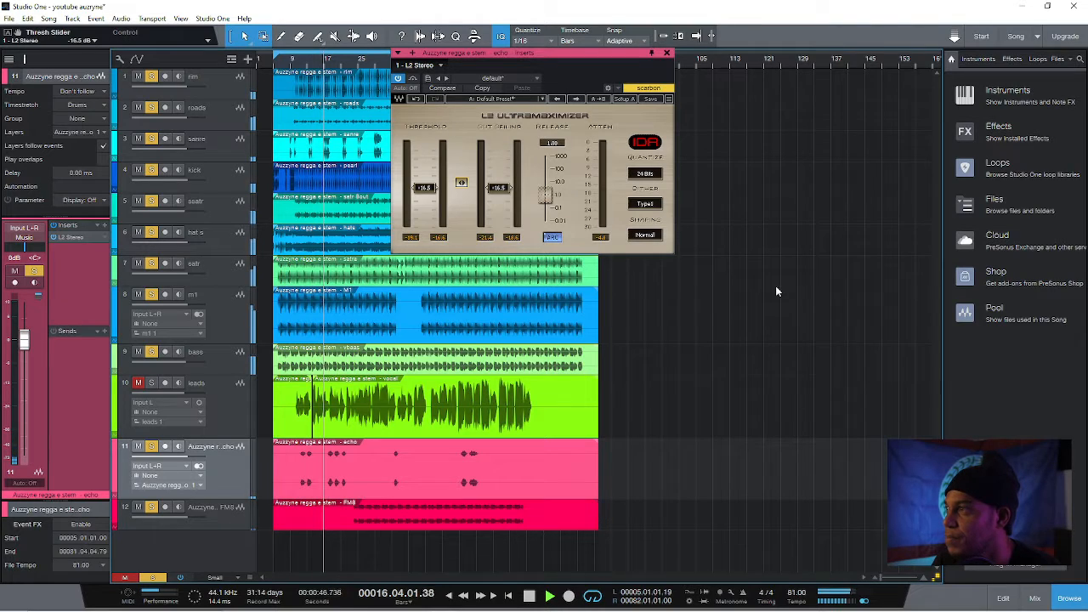
left_click(1064, 596)
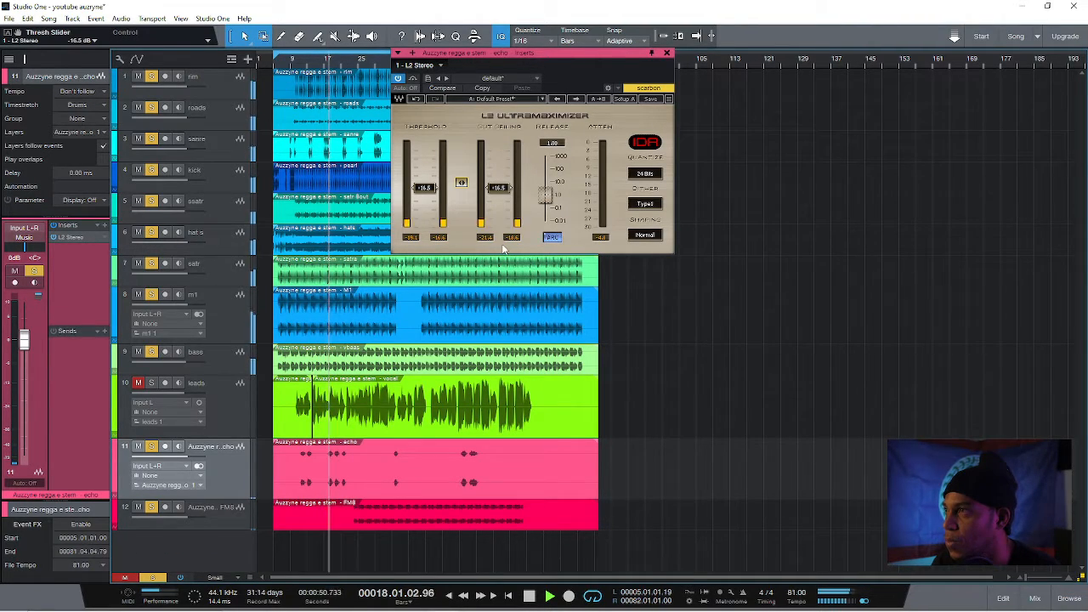
left_click_drag(462, 186, 462, 196)
key("space")
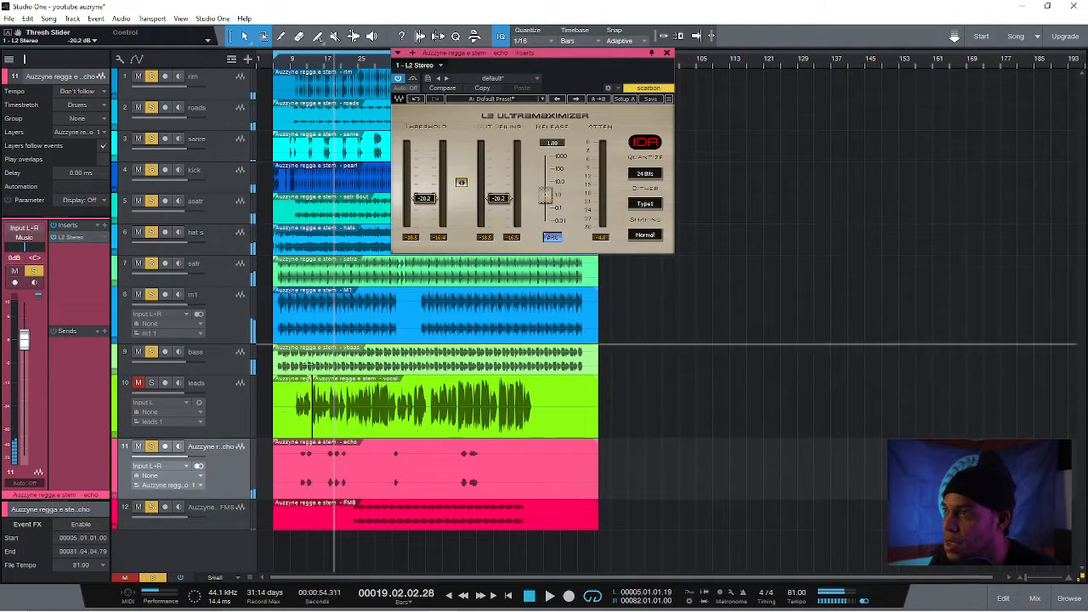
Clear the other solos, solo the leads track together with bass, and play the song from around bar 11
left_click(154, 579)
left_click(216, 410)
left_click(153, 383)
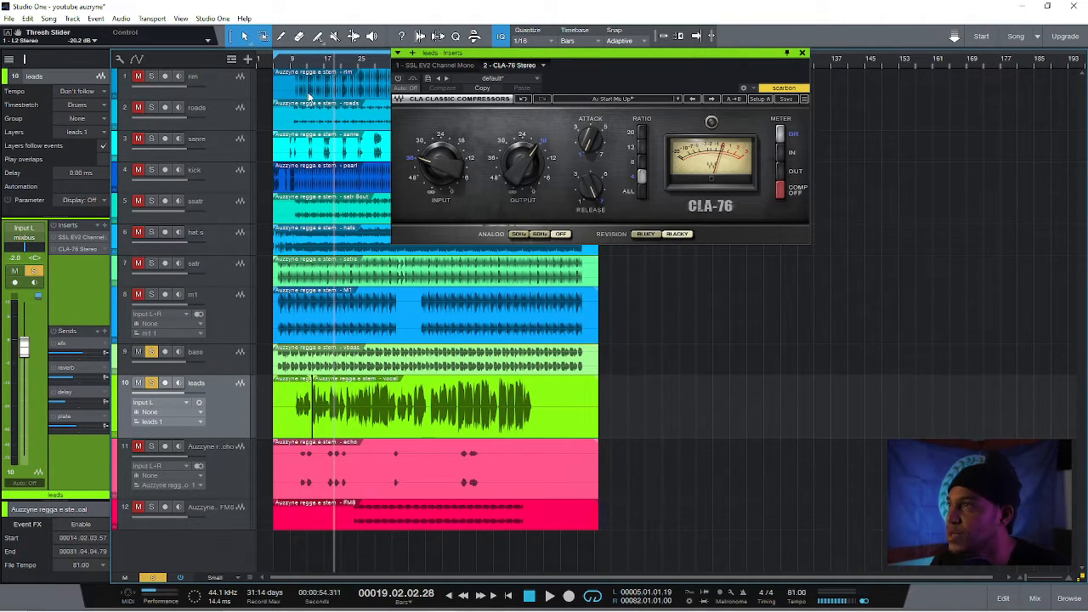
left_click(319, 66)
key("space")
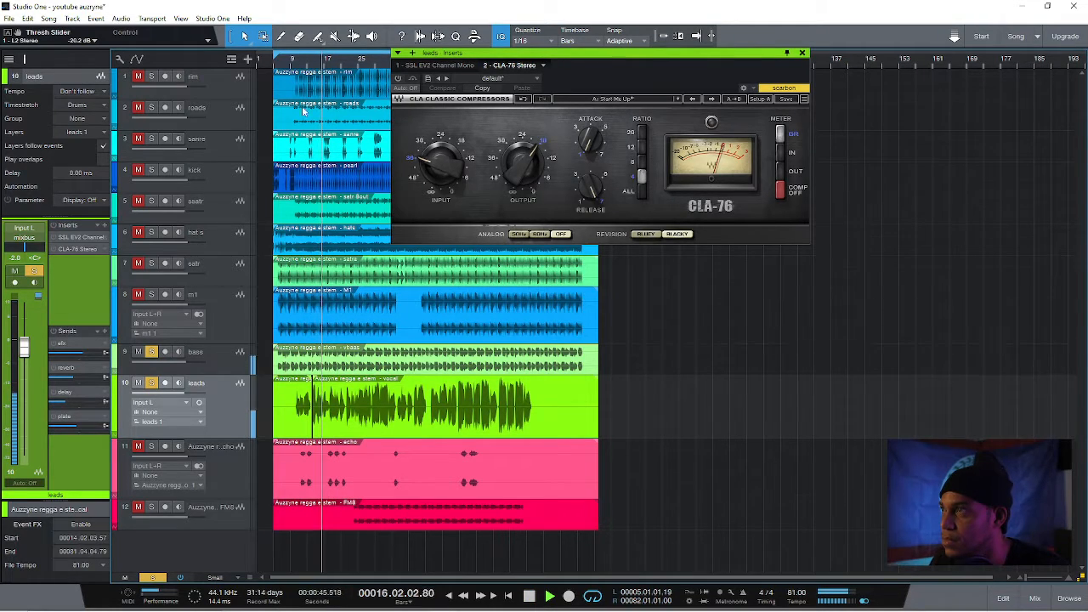
left_click(308, 65)
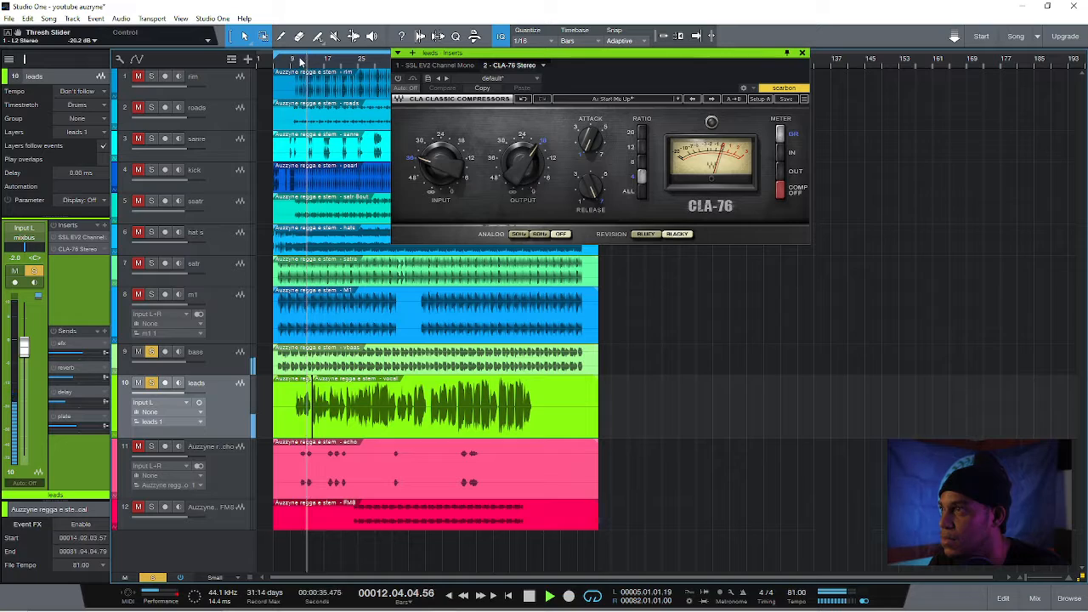
left_click(299, 61)
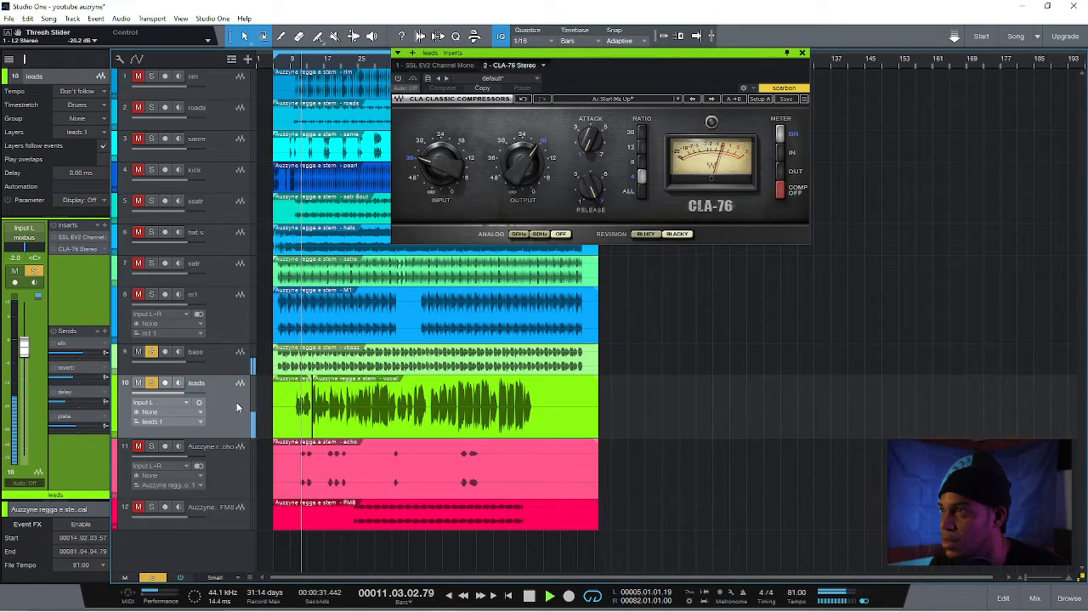
Remove the SSL EV2 Channel Mono from the leads track's inserts
right_click(106, 242)
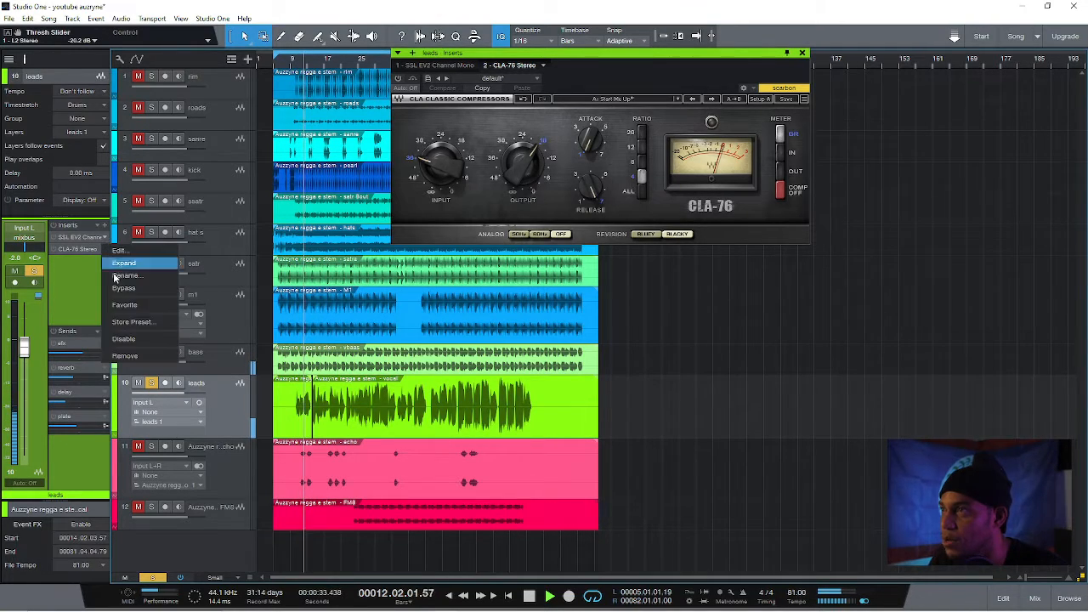
left_click(136, 356)
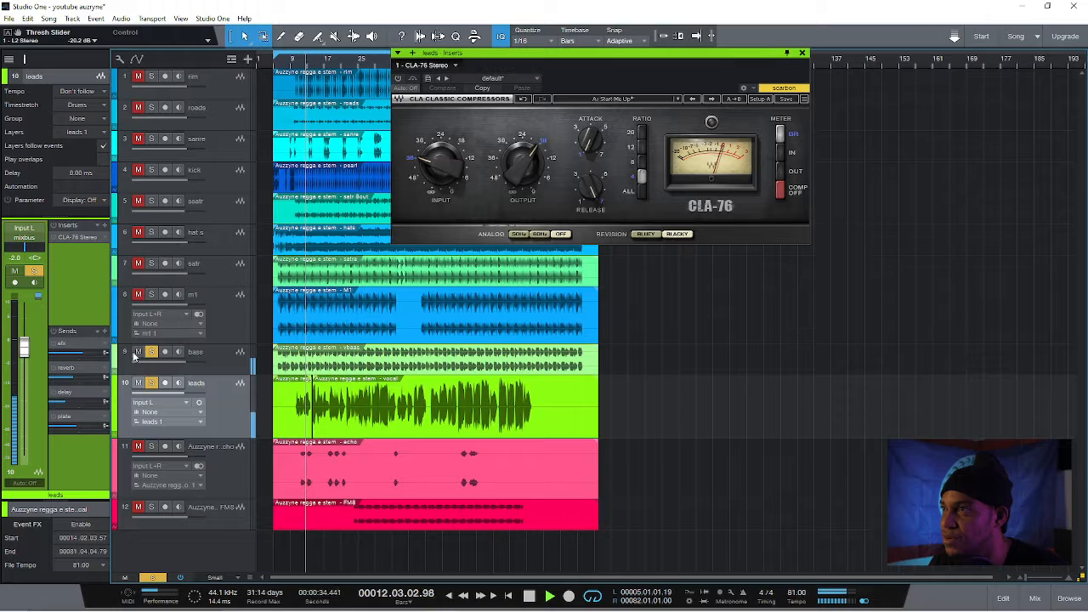
Insert an SSL EV2 Channel Mono on the leads track, searching the plug-ins for "ssl"
left_click(105, 226)
type("ssl")
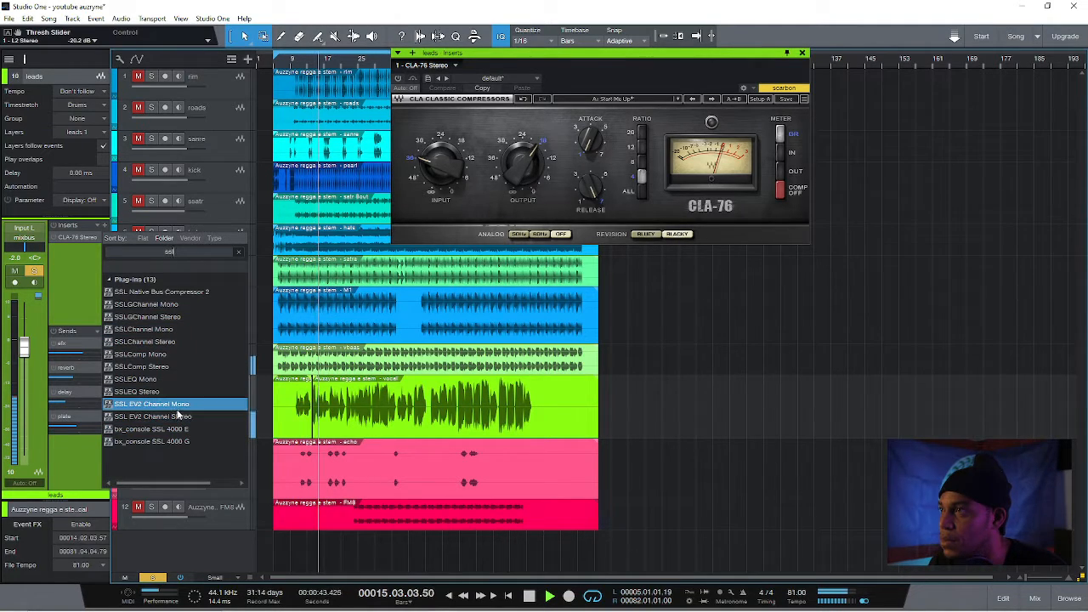
double_click(176, 404)
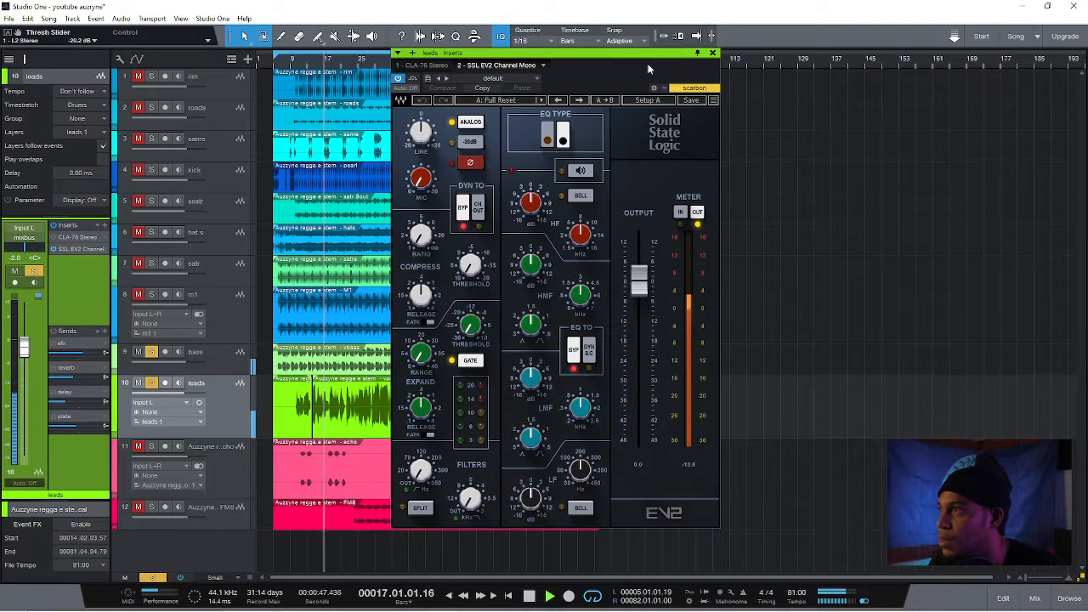
left_click_drag(629, 56, 580, 52)
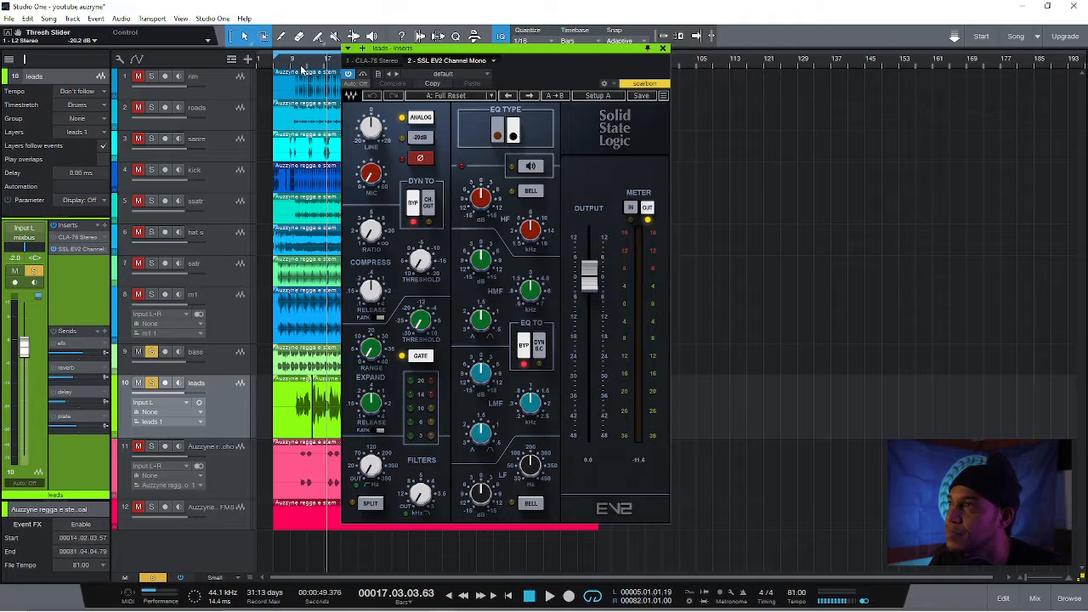
Replay from around bar 11, engage the leads SSL strip's dynamics, adjust compressor ratio and threshold, and set its release to 0.10 sec
left_click(301, 70)
key("space")
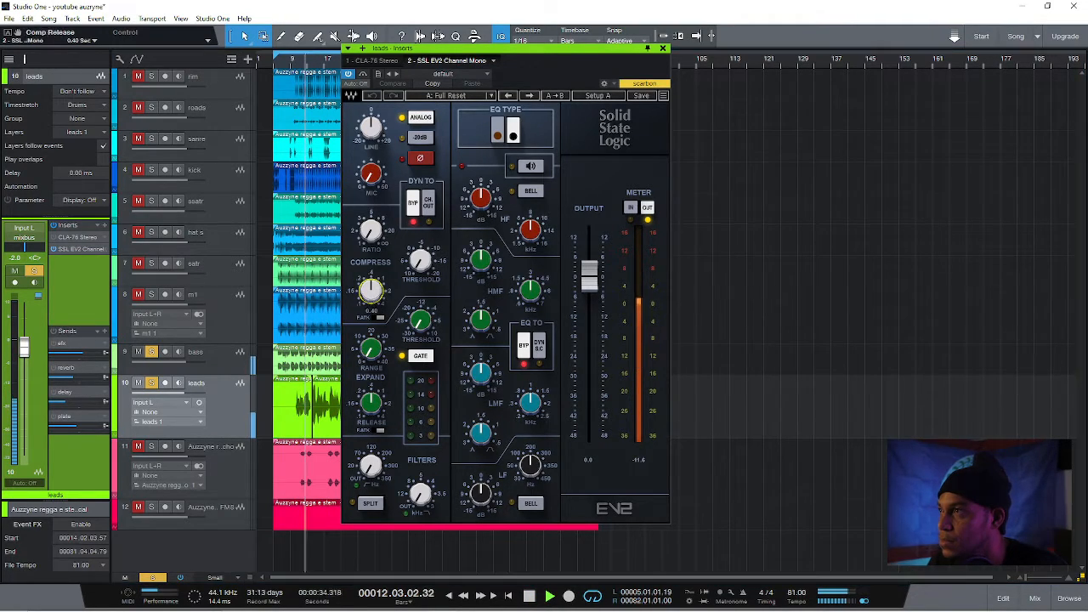
left_click_drag(371, 292, 371, 331)
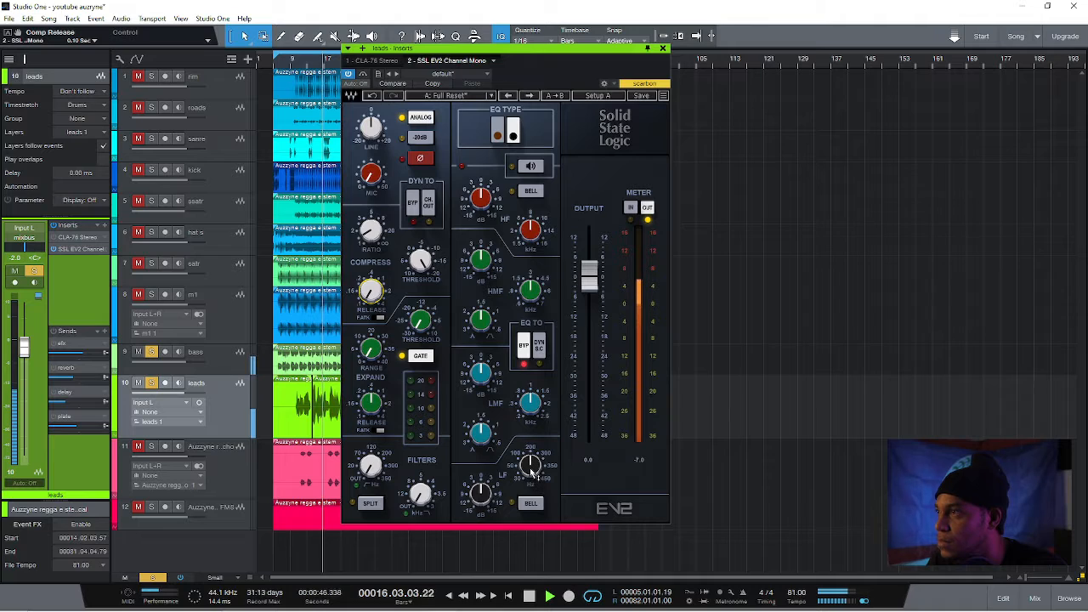
Solo the kick and hats tracks alongside bass and leads, closing the kick's plug-in window
left_click(132, 178)
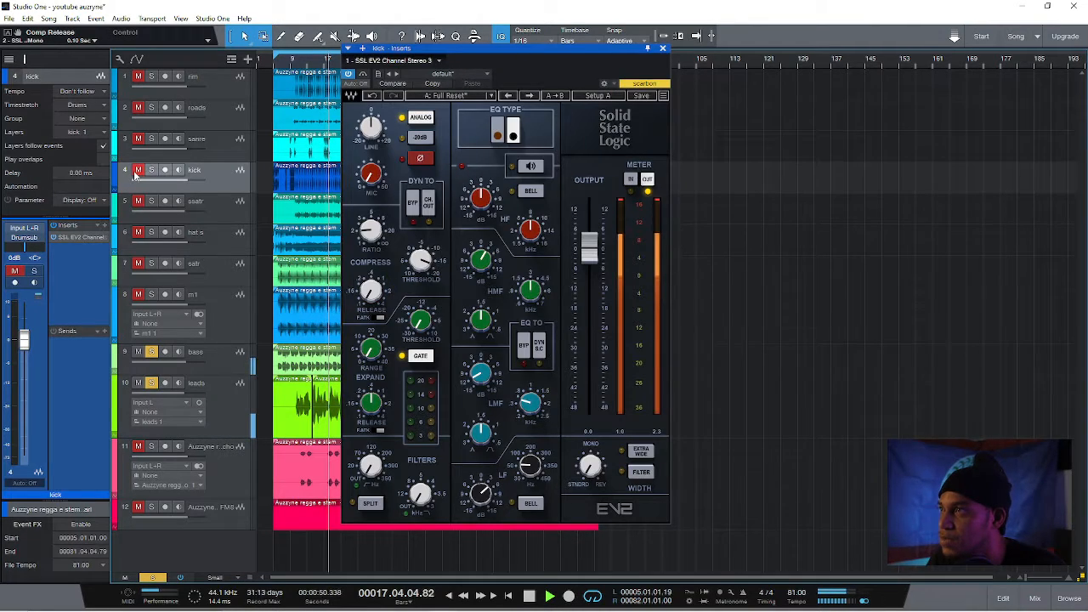
left_click(137, 173)
left_click(662, 47)
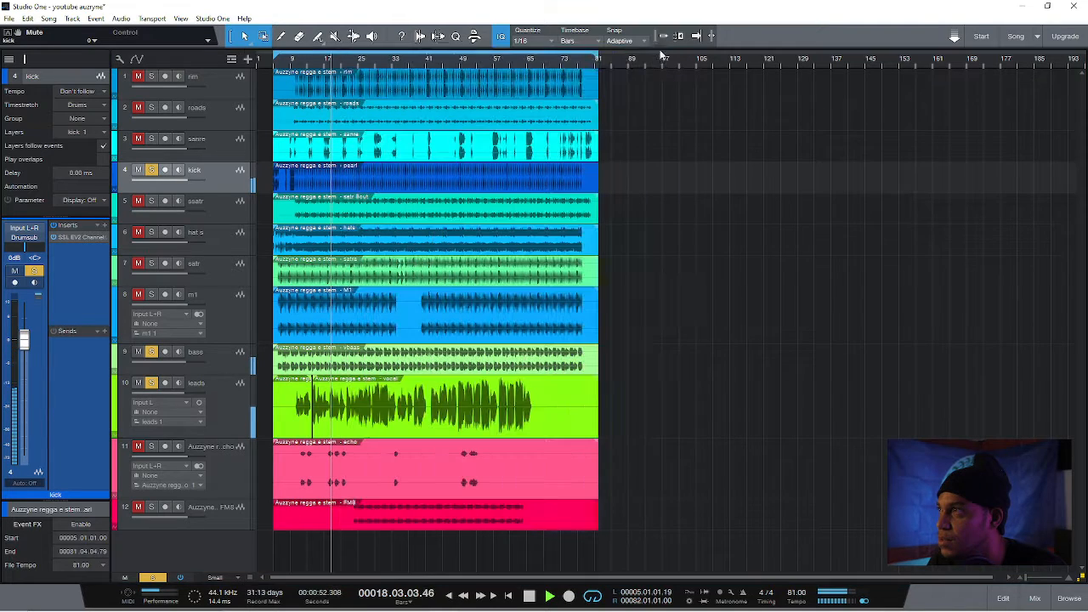
left_click(149, 233)
left_click(243, 471)
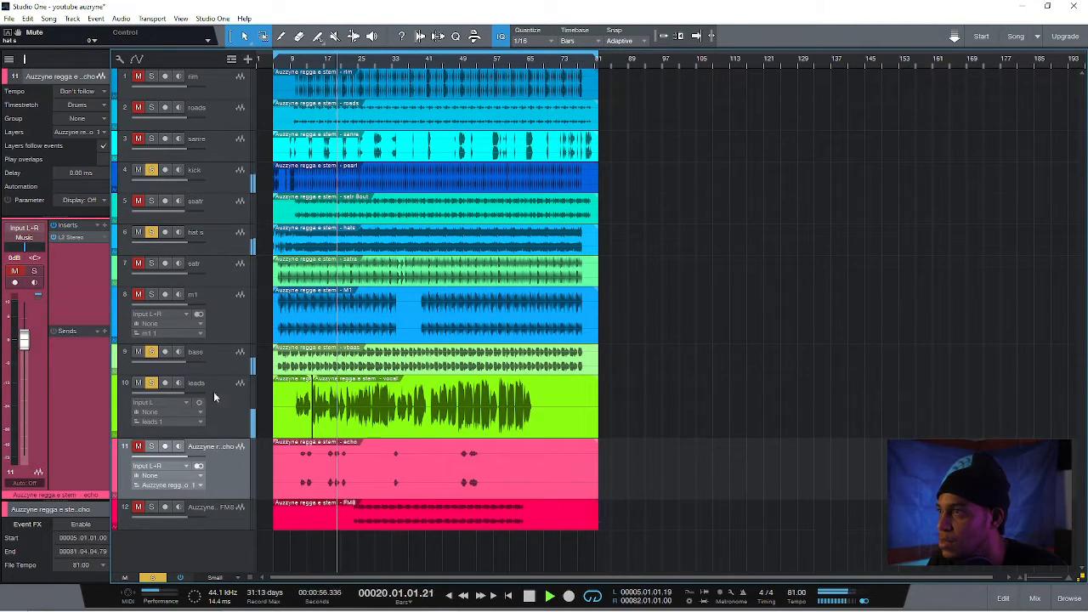
Engage the EQ on the leads track's SSL EV2, with LF gain at about 3.6 dB and HMF gain at about 3.1 dB
left_click(231, 413)
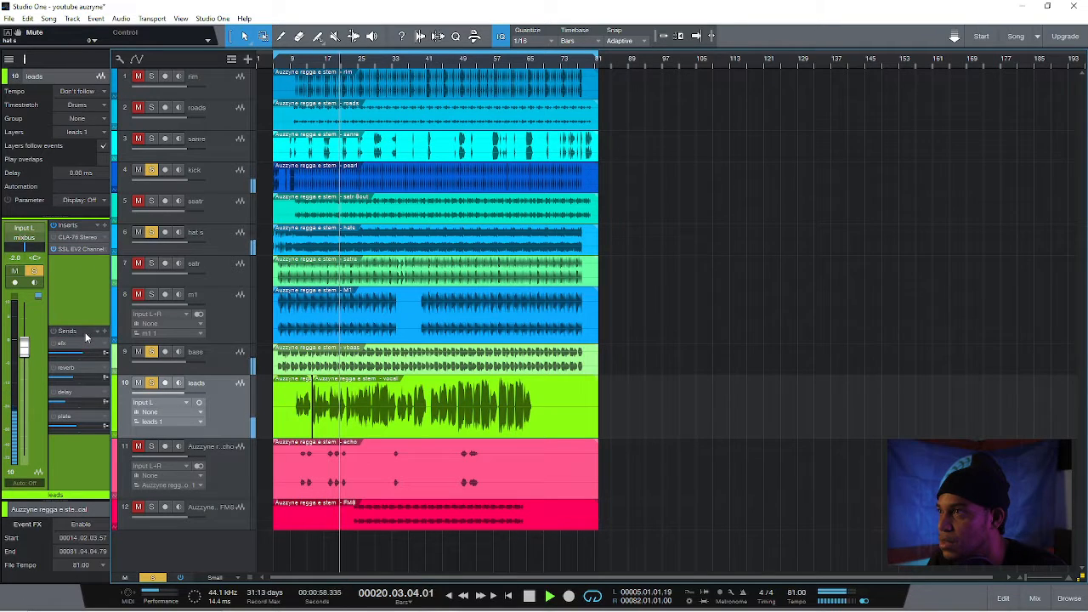
left_click(75, 249)
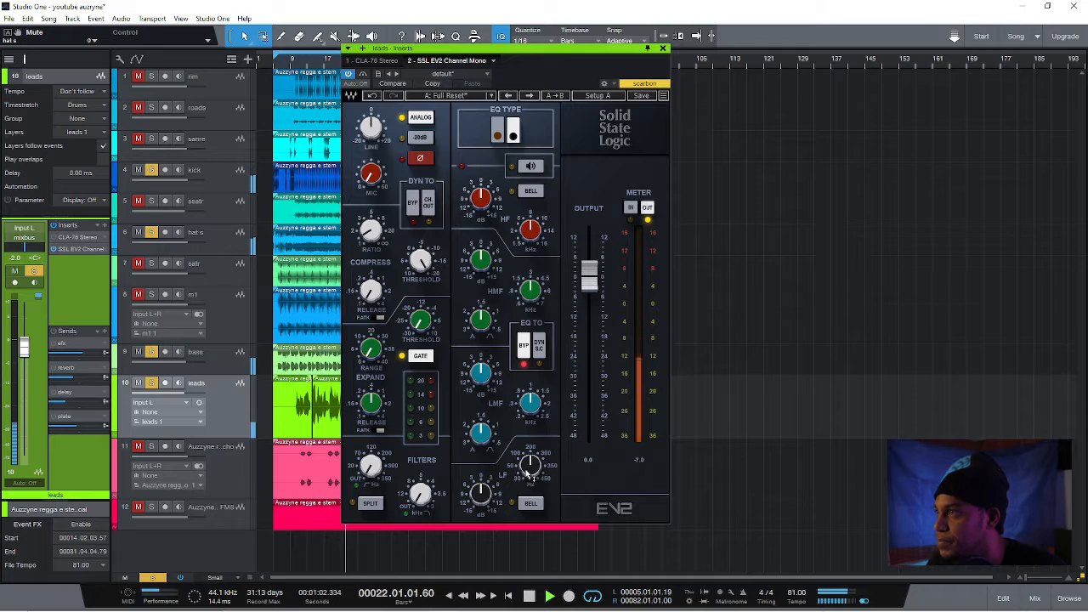
left_click_drag(485, 497, 481, 478)
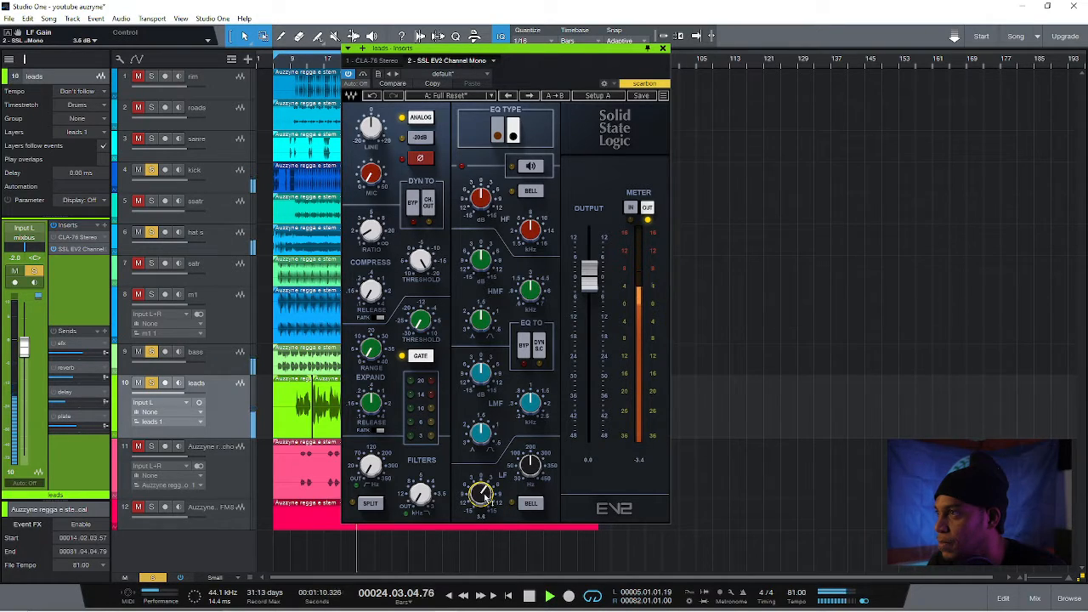
left_click(483, 267)
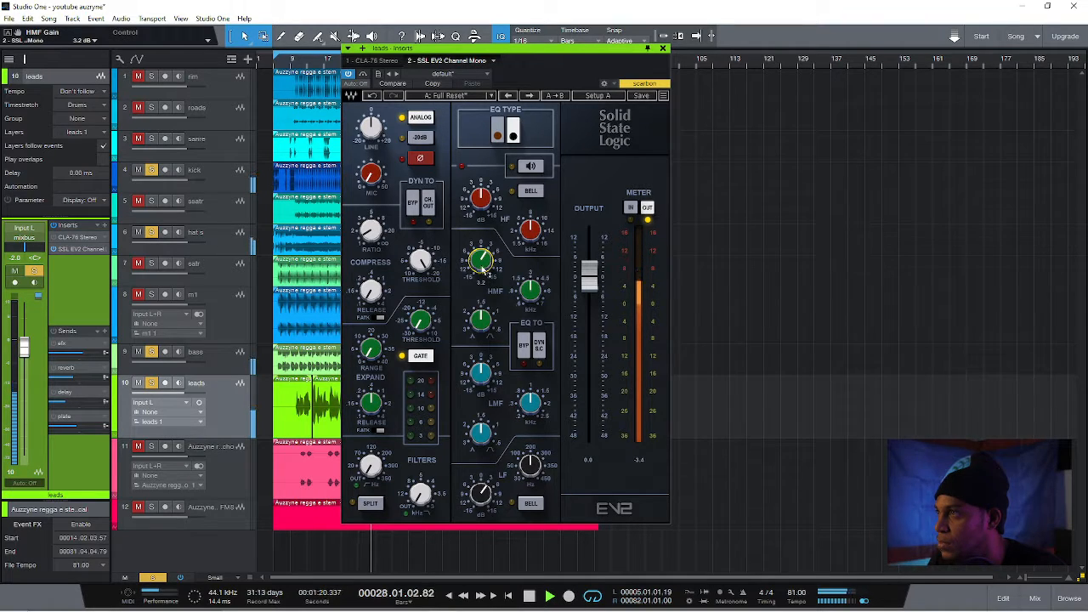
left_click(529, 290)
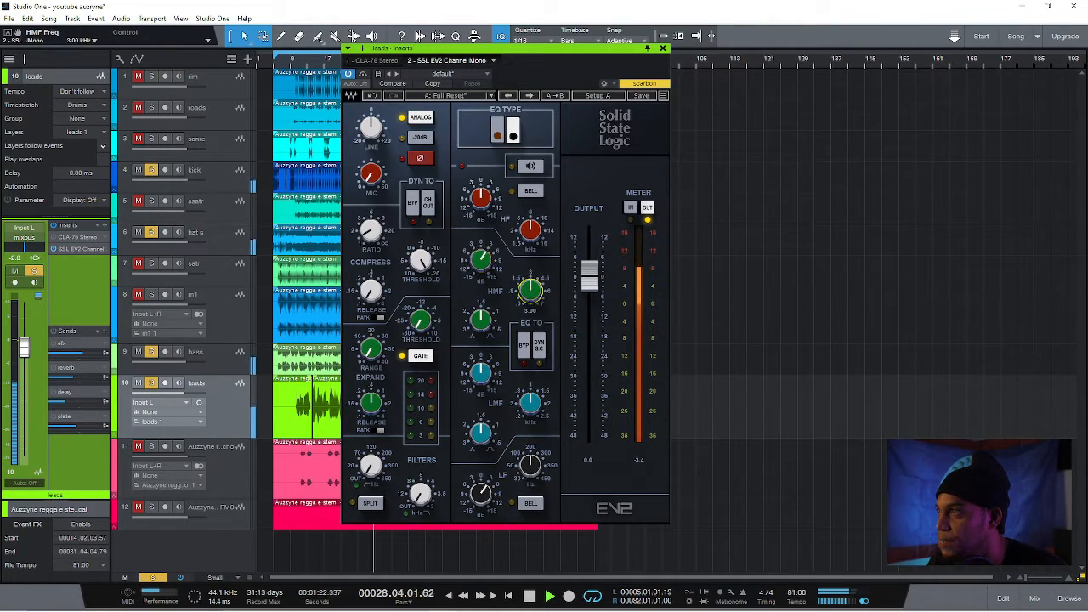
left_click(481, 261)
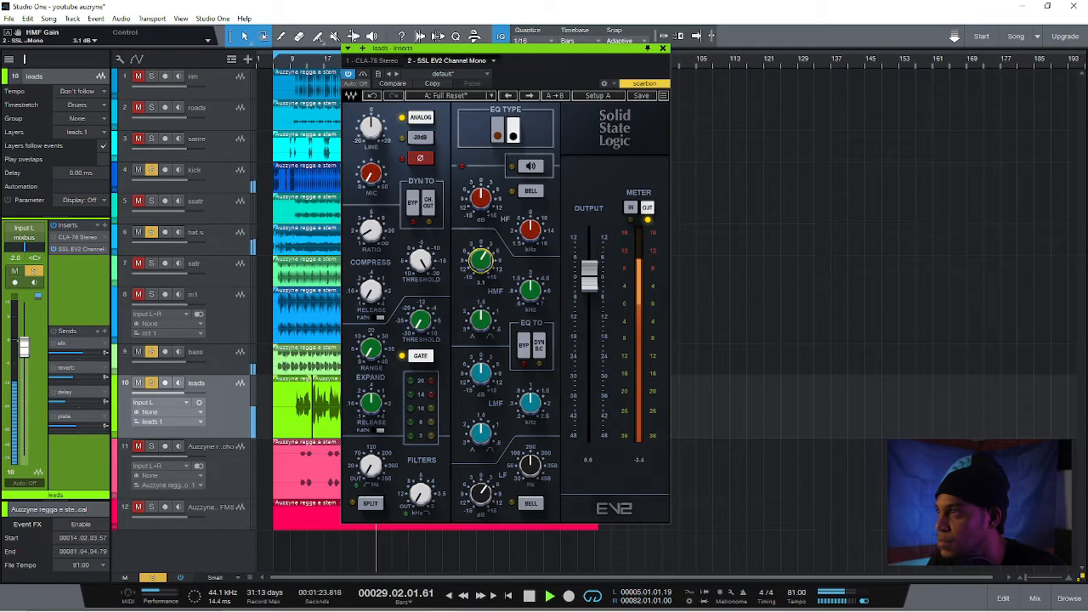
Boost the leads SSL strip's HF gain to about 3.9 dB with a bell curve, and compare the strip bypassed and active
left_click(481, 198)
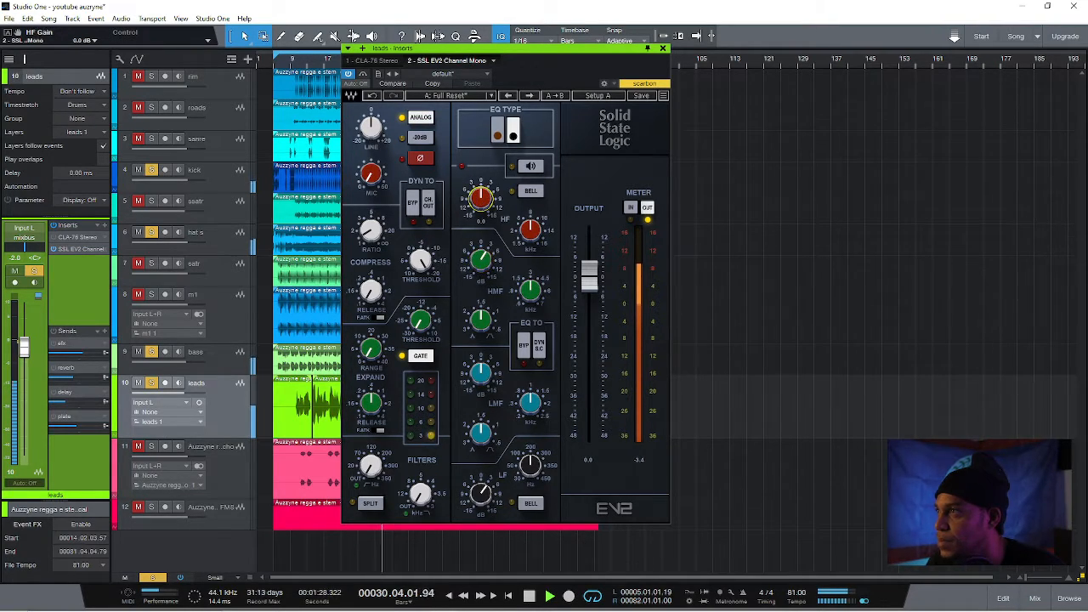
mouse_move(481, 198)
left_mouse_down()
mouse_move(481, 176)
mouse_move(481, 212)
left_mouse_up()
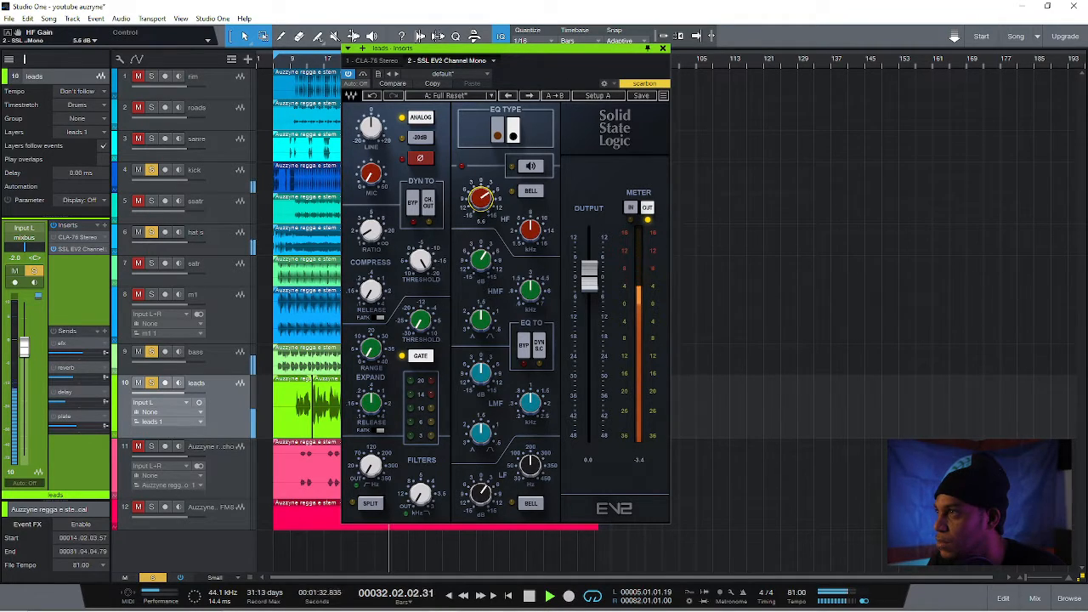
left_click(529, 193)
left_click(528, 193)
left_click(528, 193)
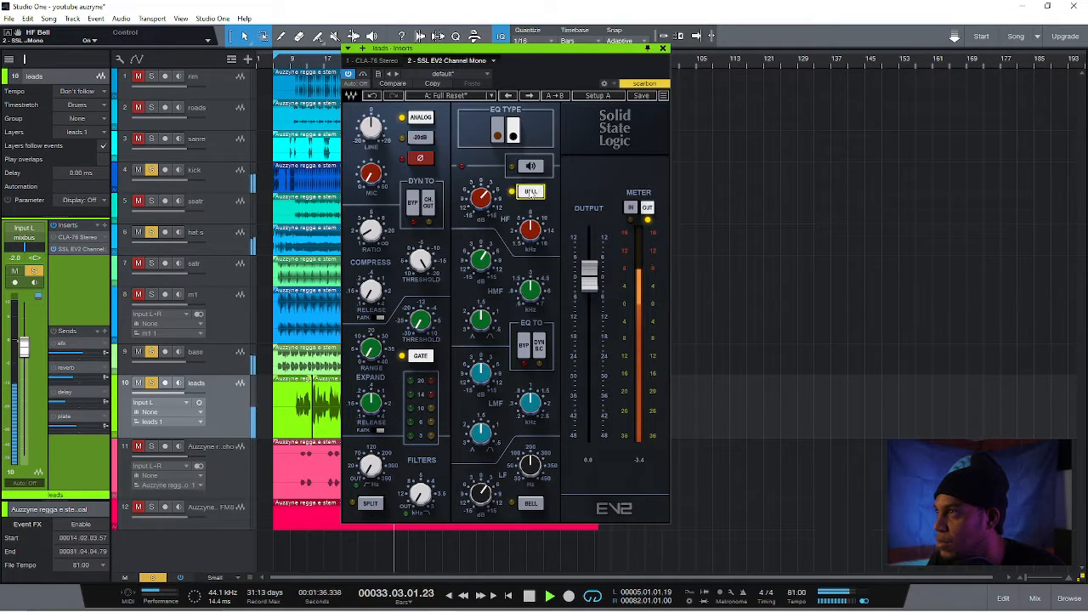
left_click(483, 197)
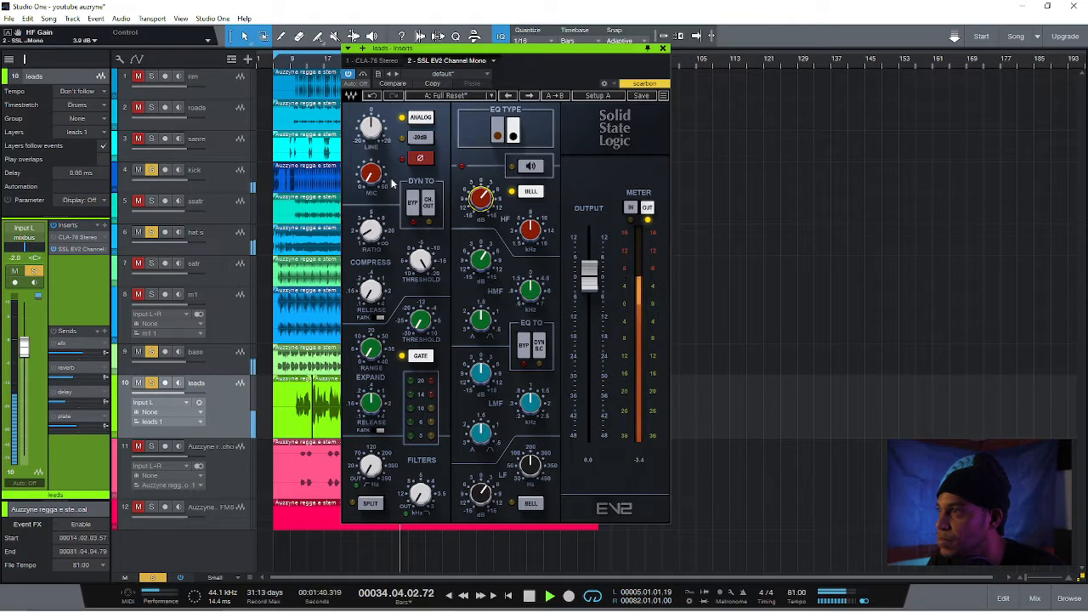
left_click(363, 75)
left_click(363, 75)
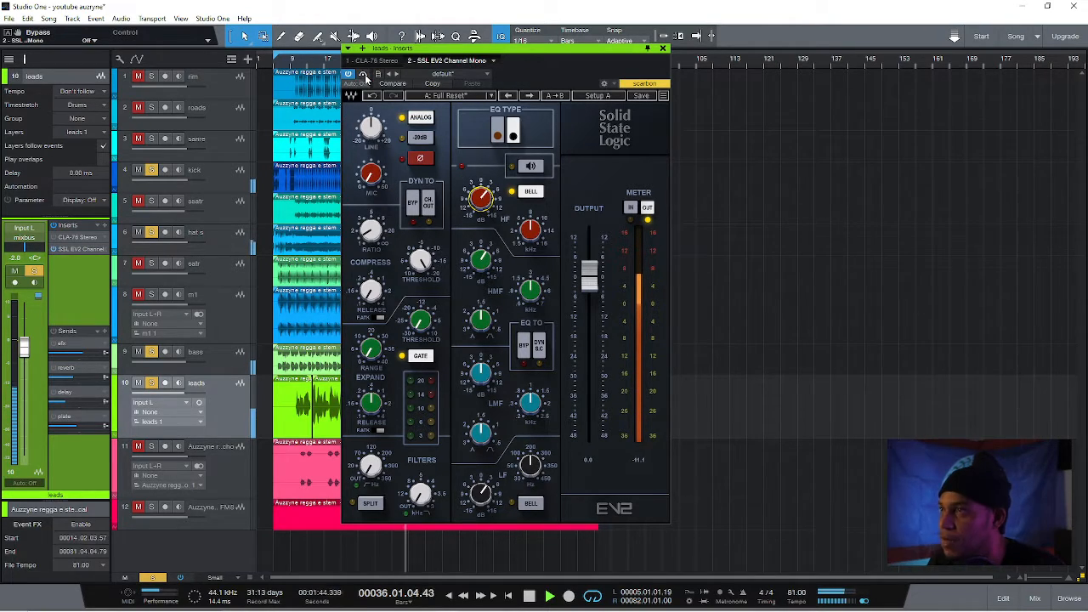
Activate the leads track's plate send with its Altiverb reverb open, and add the rim and sanre tracks to the solos
double_click(71, 419)
left_click_drag(203, 48, 446, 40)
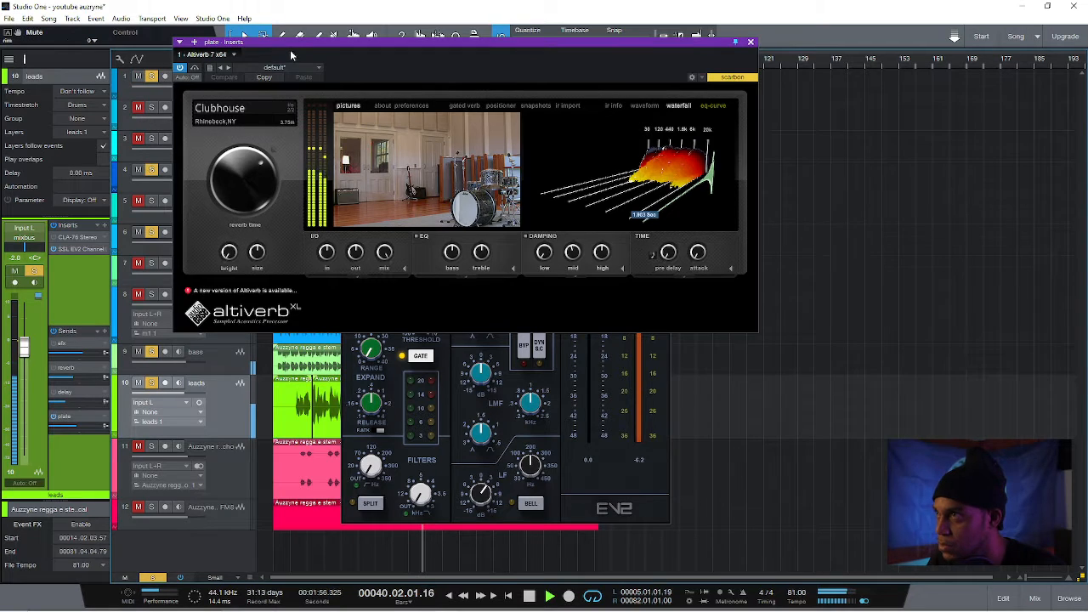
left_click_drag(290, 45, 377, 56)
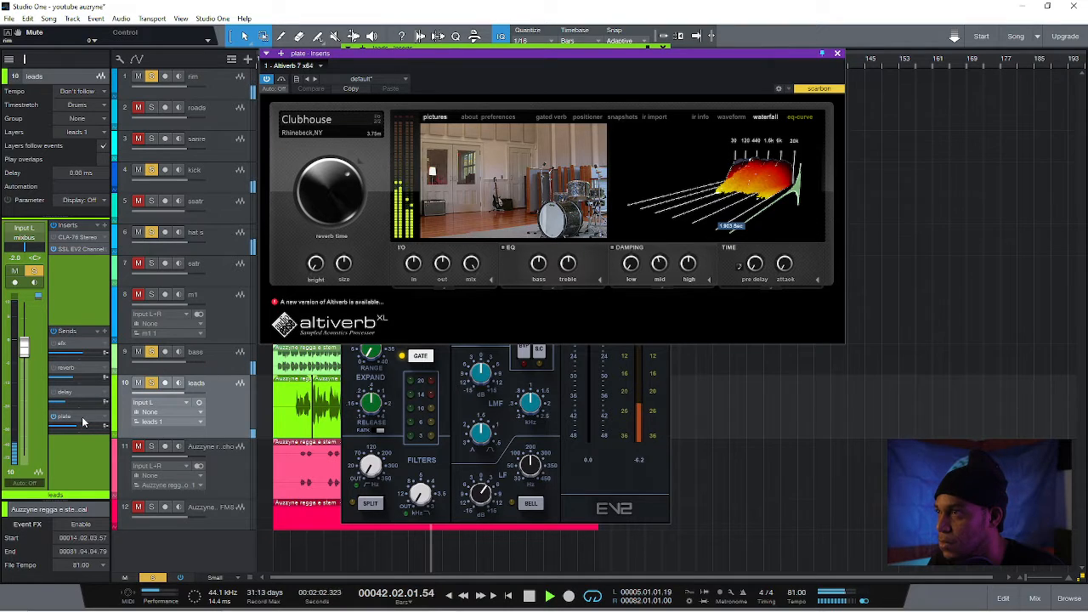
left_click(138, 140)
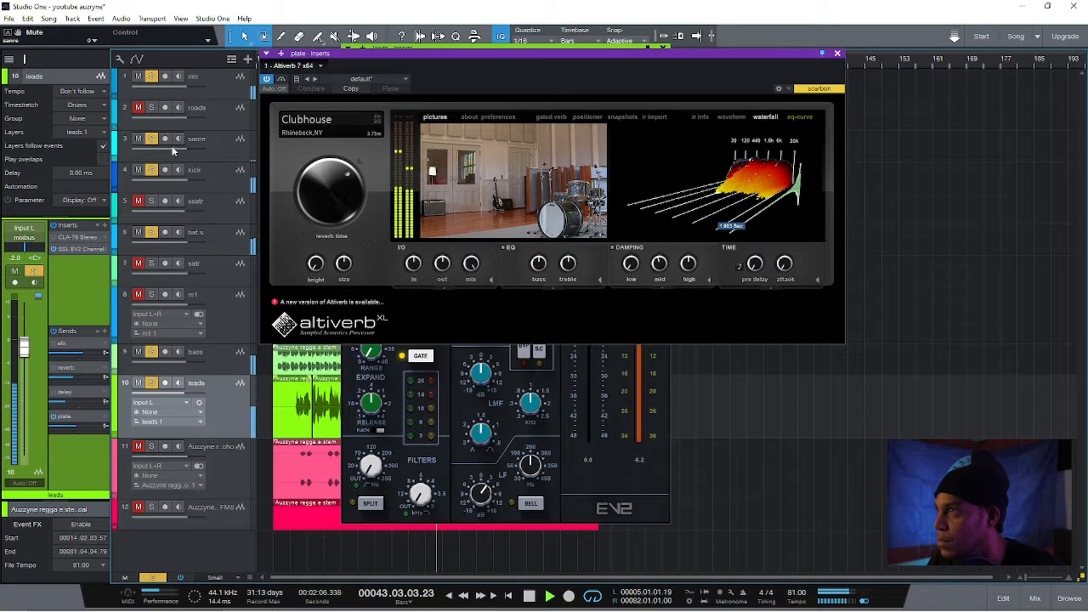
mouse_move(360, 181)
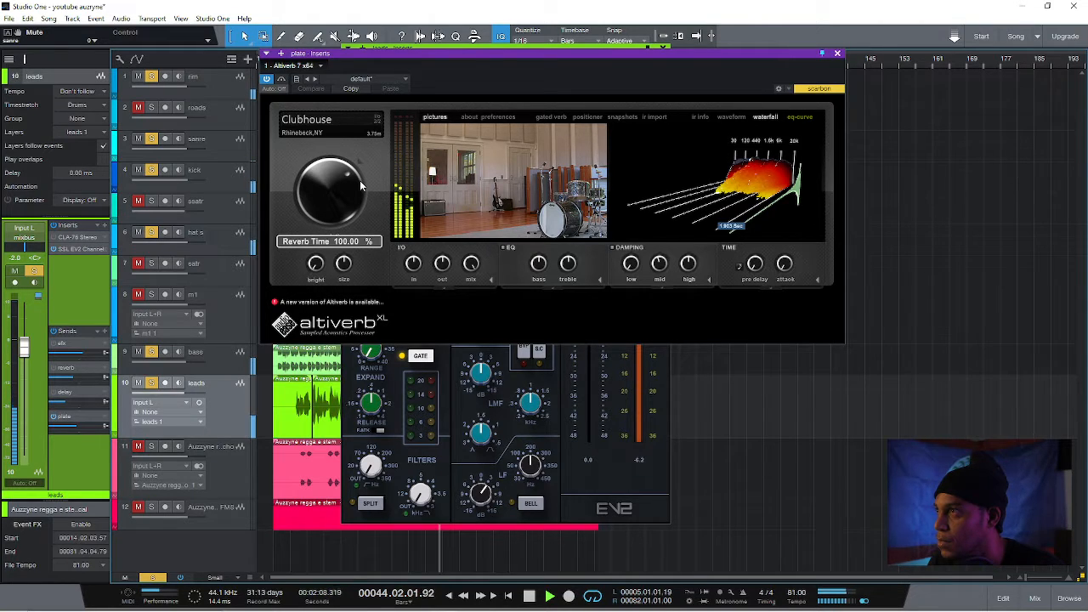
Compare the leads vocal with its plate send off and on, and set the send level to about -9.4 dB
left_click(53, 423)
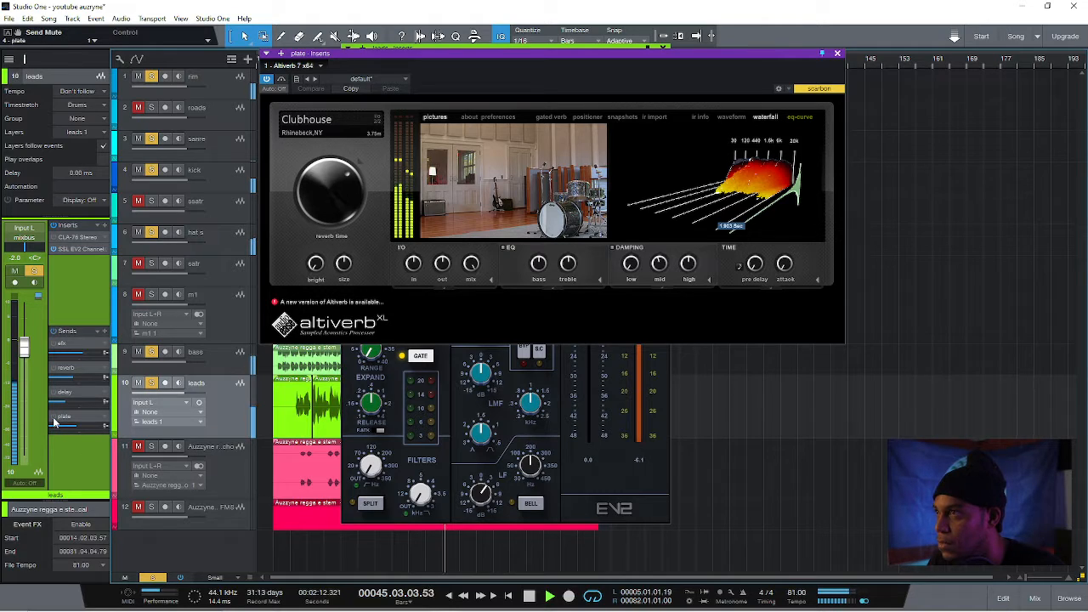
left_click(53, 418)
mouse_move(76, 428)
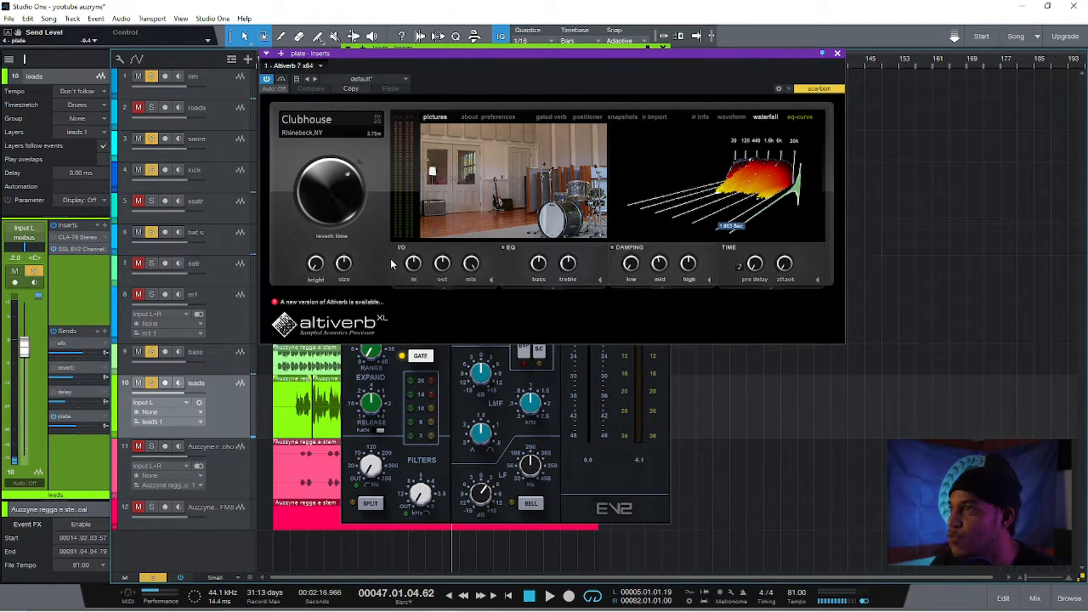
Set the plate Altiverb's EQ treble to -1.0 dB, and resume playback with the leads plate send at about -10.6 dB
mouse_move(569, 272)
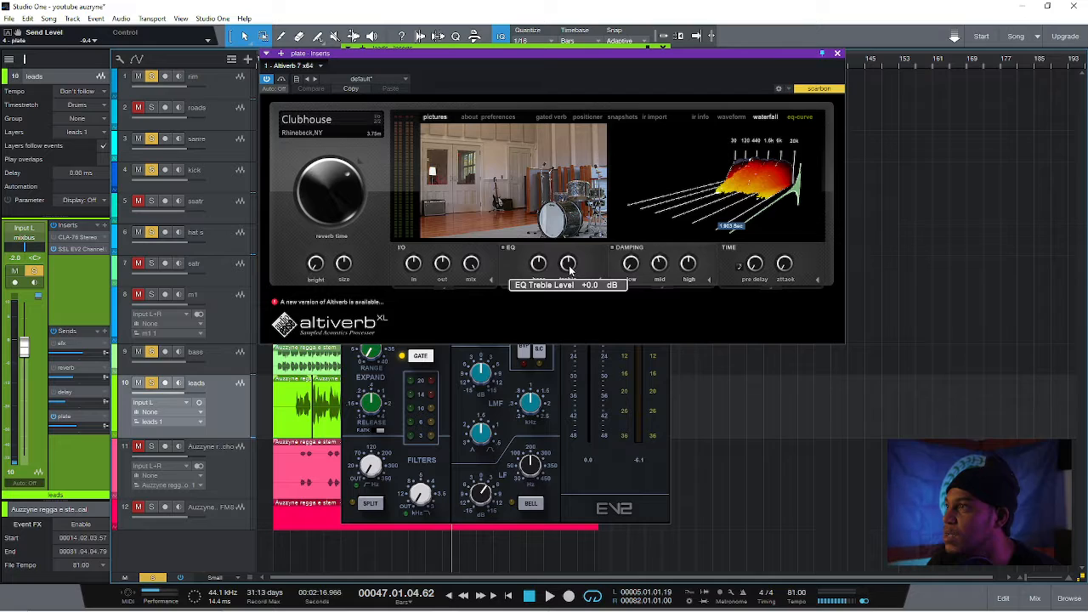
scroll(570, 271, "down", 1)
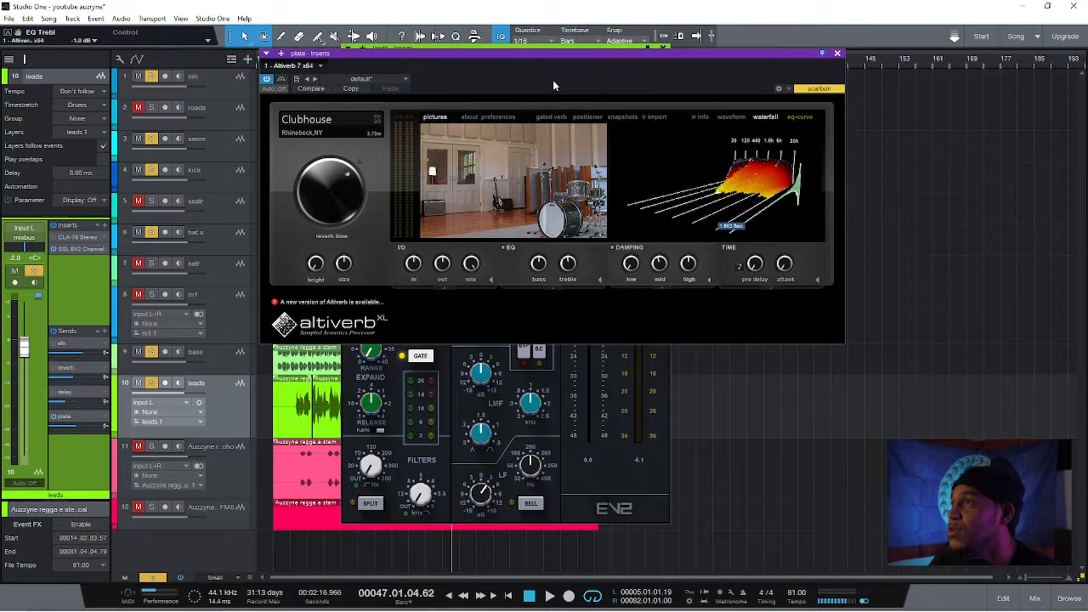
key("space")
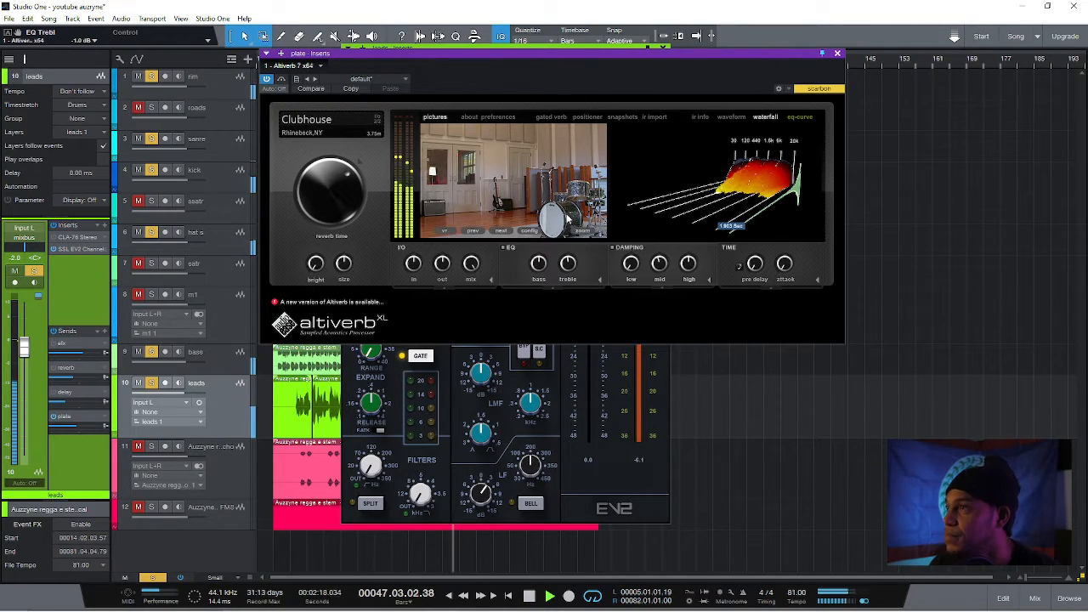
Activate the leads track's delay send, and set its H-Delay feedback to 7 and adjust the low-pass filter
left_click(53, 393)
left_click(76, 388)
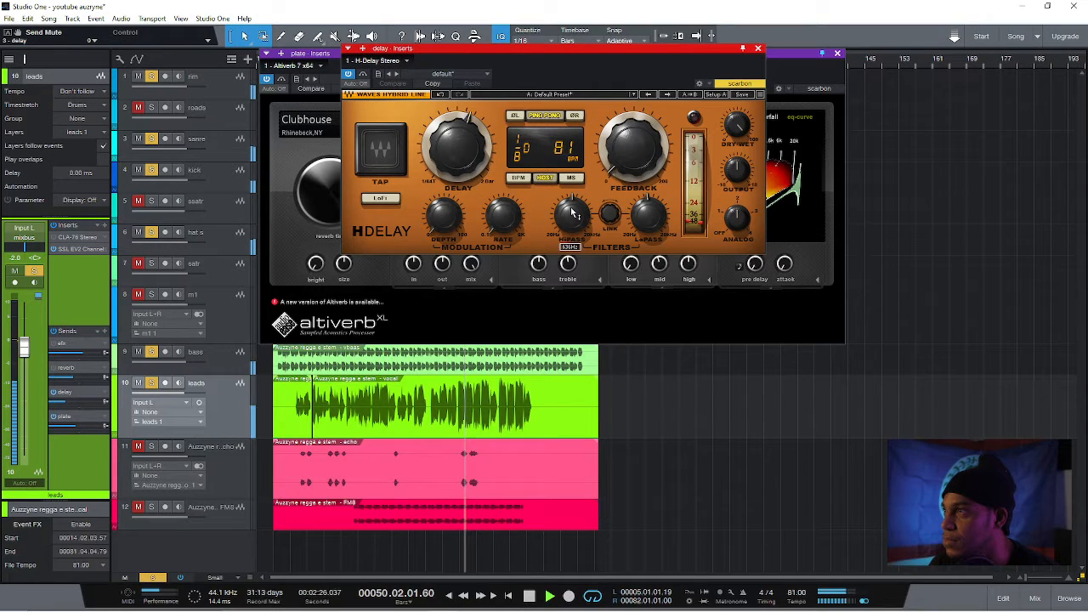
left_click_drag(621, 161, 621, 154)
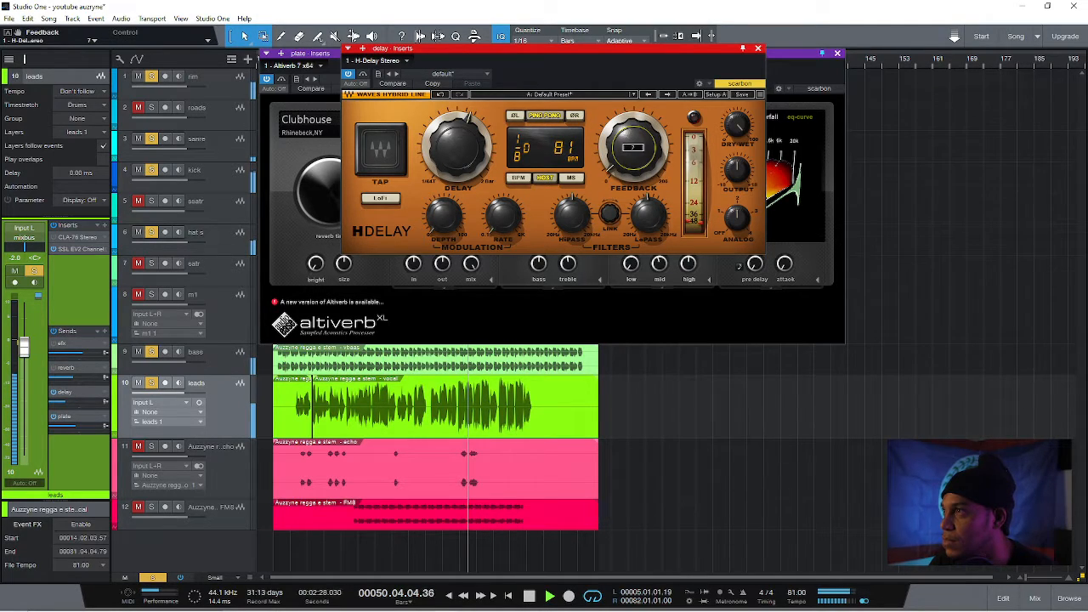
left_click(645, 223)
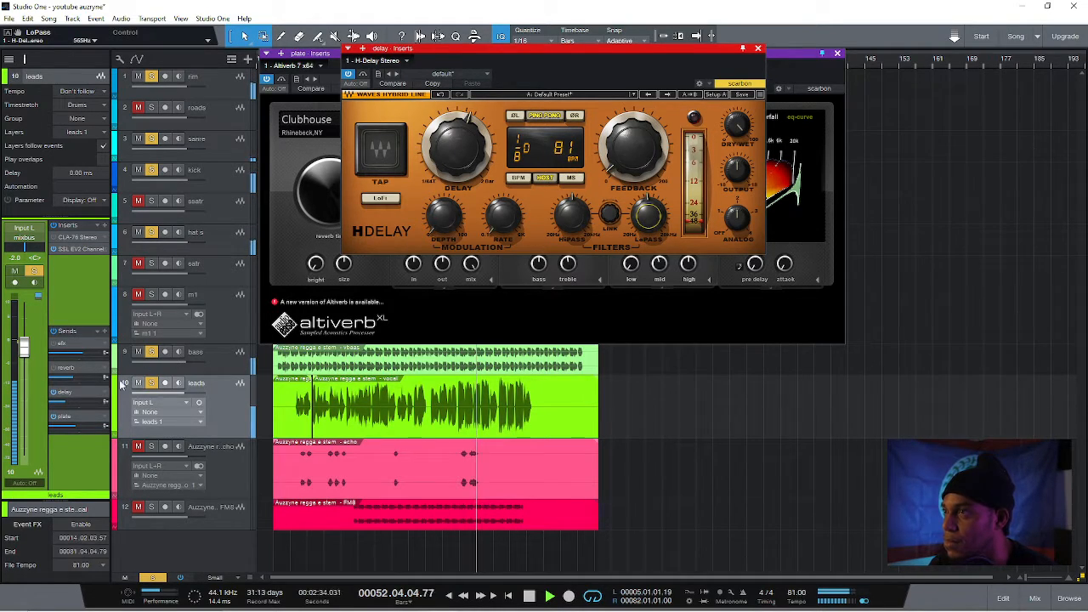
Check the Doubler on the leads track's efx send, close it, and set the send level to about -6.2 dB
left_click(72, 346)
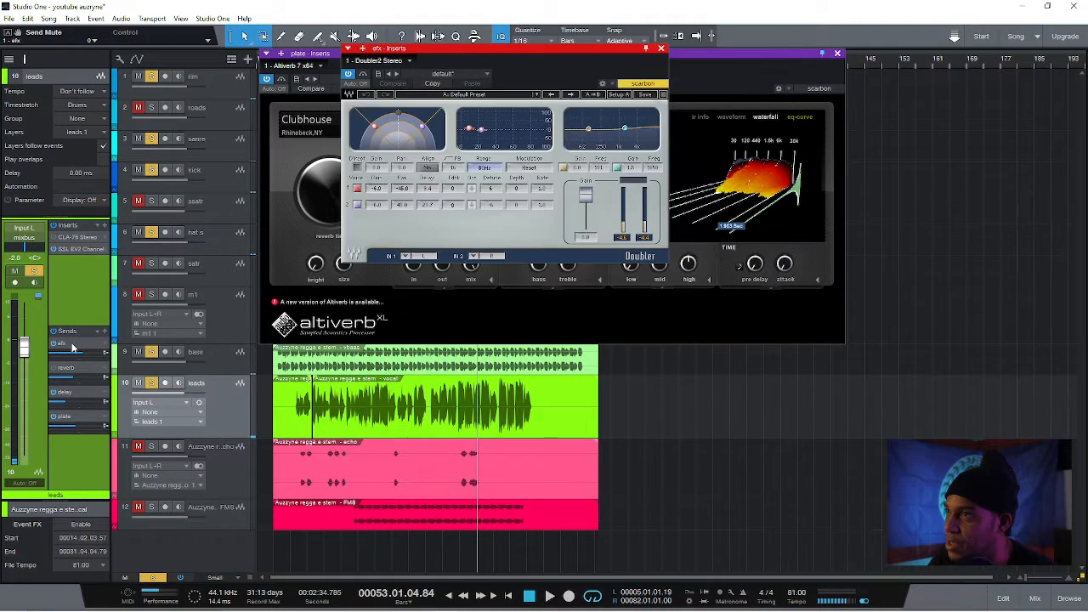
left_click(663, 49)
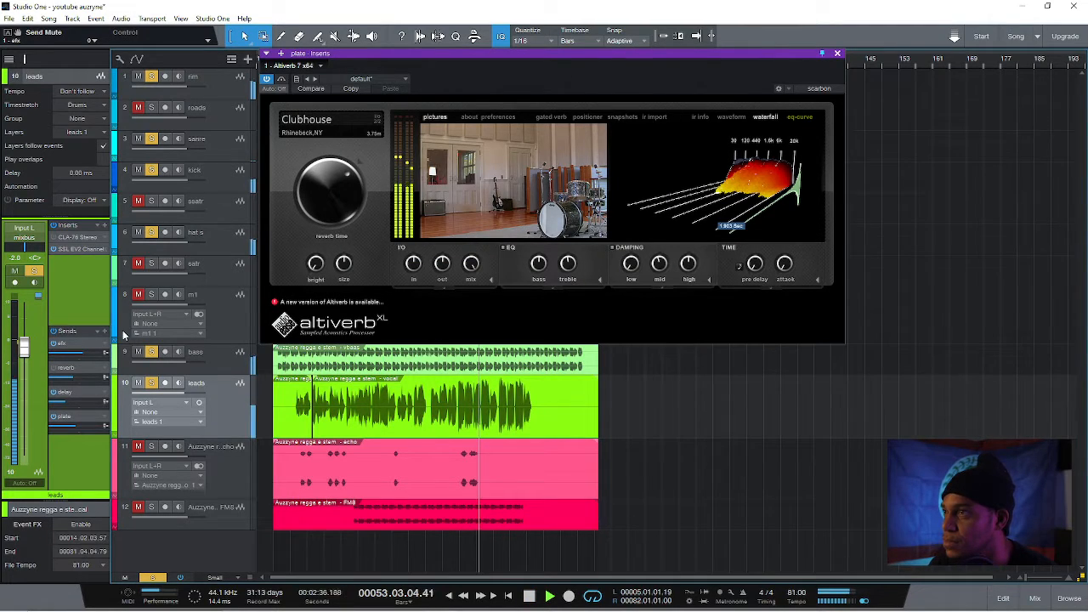
mouse_move(83, 353)
left_click_drag(83, 352, 80, 352)
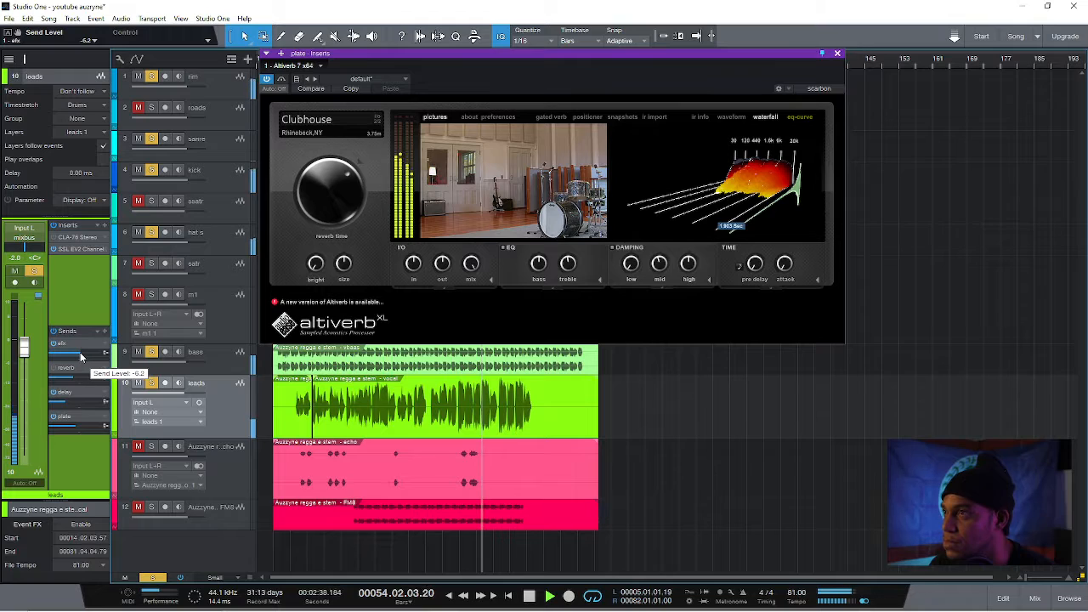
Open the leads track's SSL EV2 channel strip, unmute the satr and ssatr tracks, and restart playback from about bar 13
left_click(81, 252)
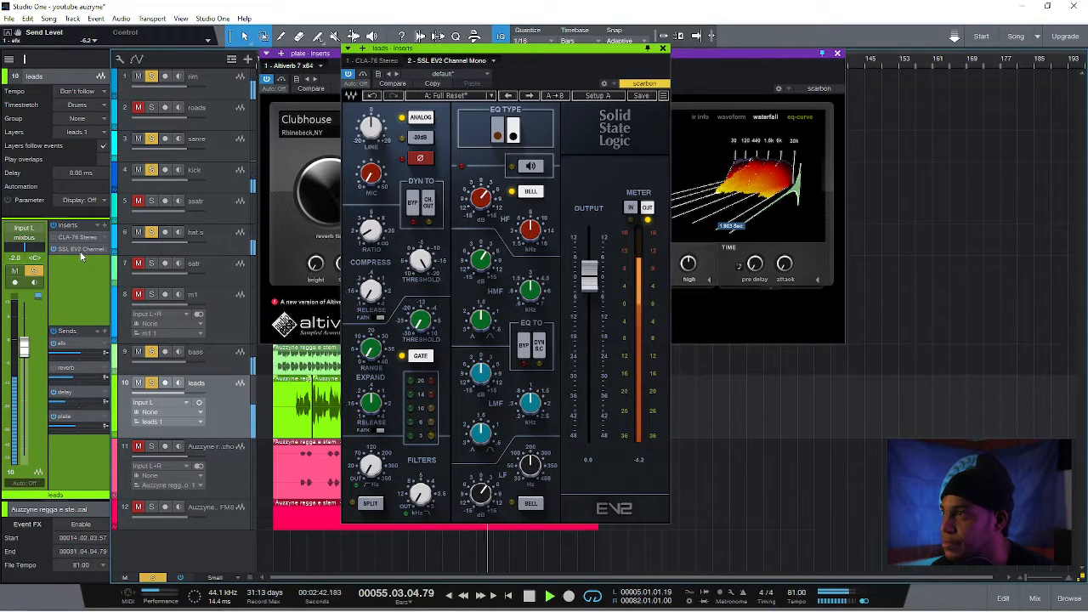
key("space")
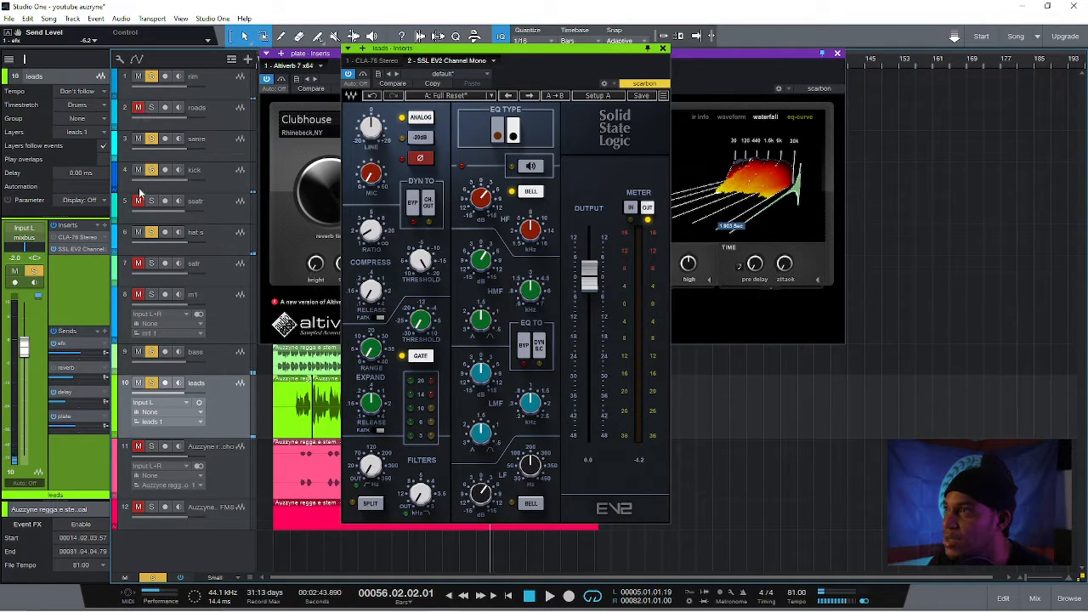
left_click(139, 263)
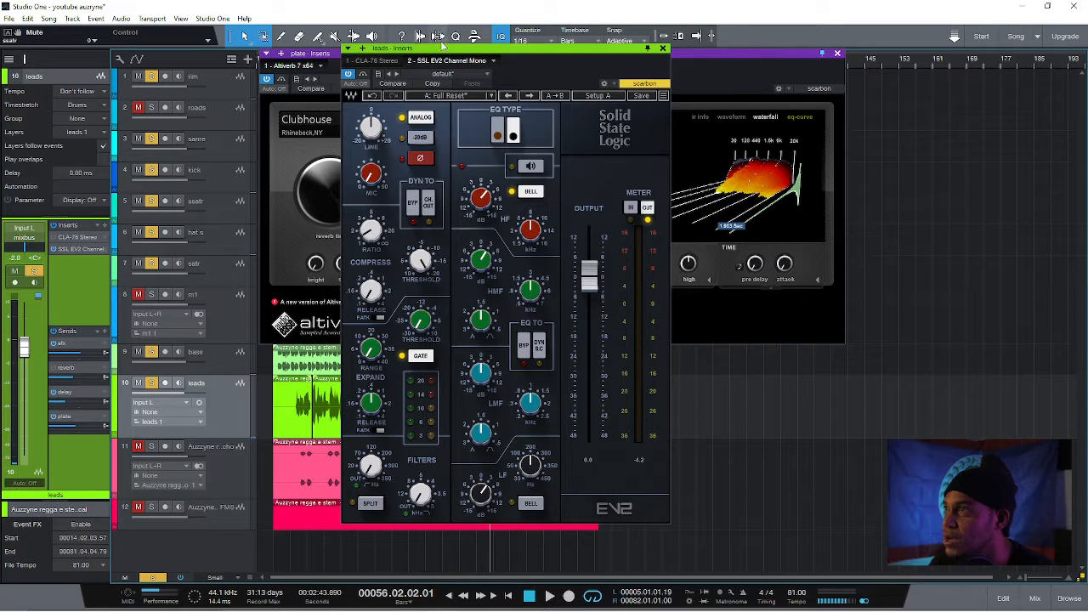
left_click(837, 54)
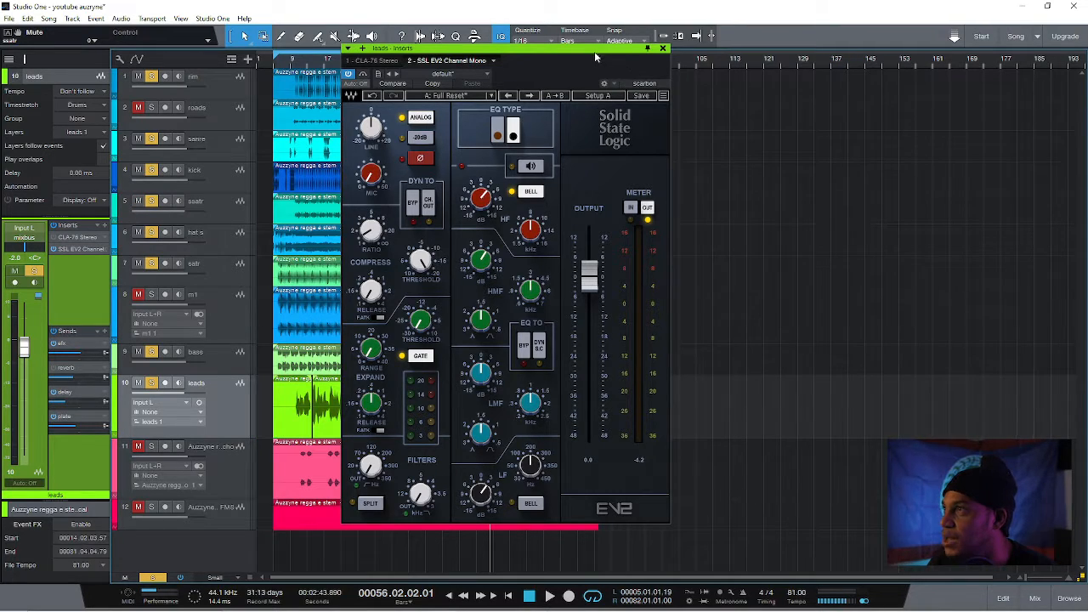
left_click_drag(594, 51, 740, 56)
left_click(310, 66)
key("space")
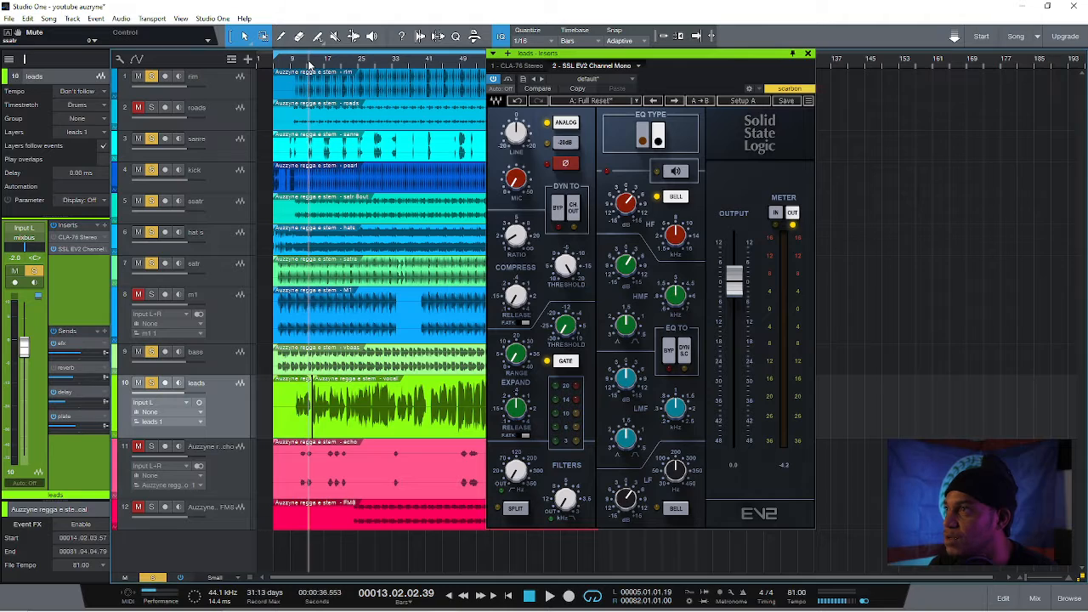
Unmute the roads track and open its SSL EV2 channel strip, placed clear of the track events
left_click(139, 107)
left_click(141, 110)
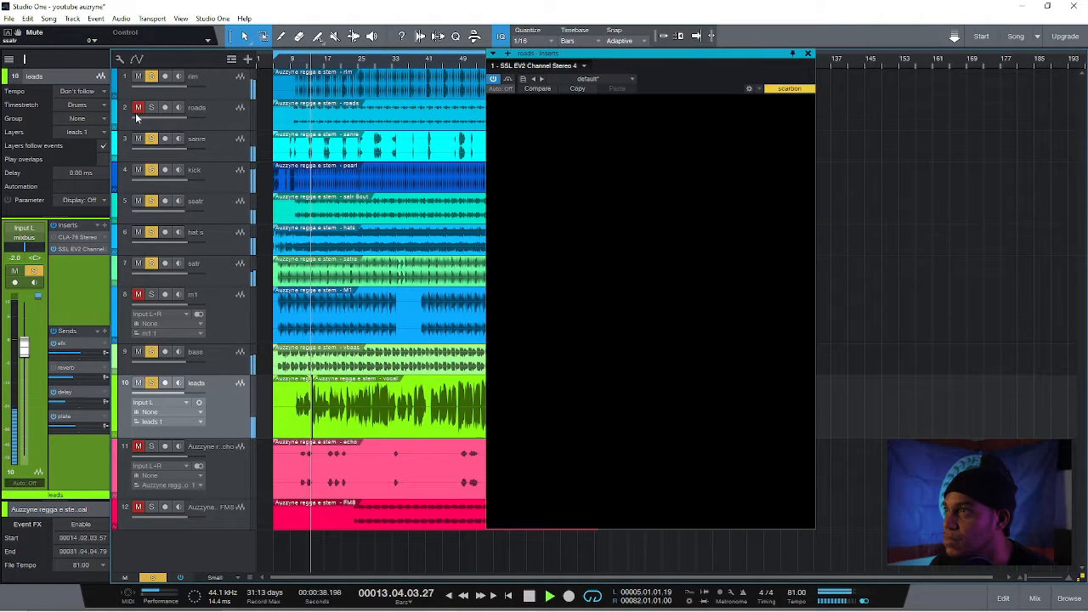
left_click(151, 108)
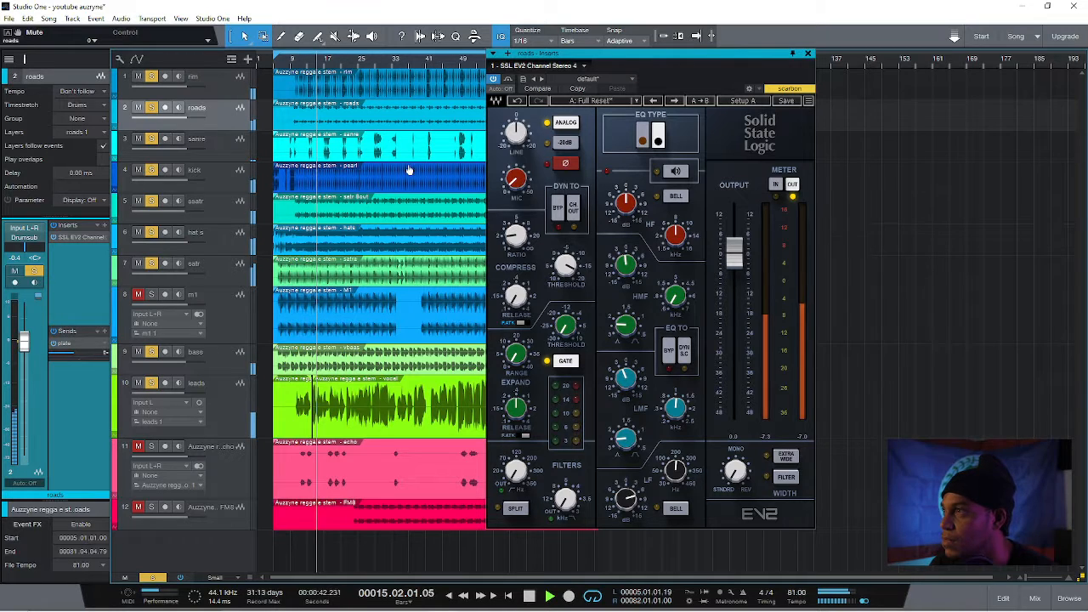
left_click_drag(686, 56, 765, 46)
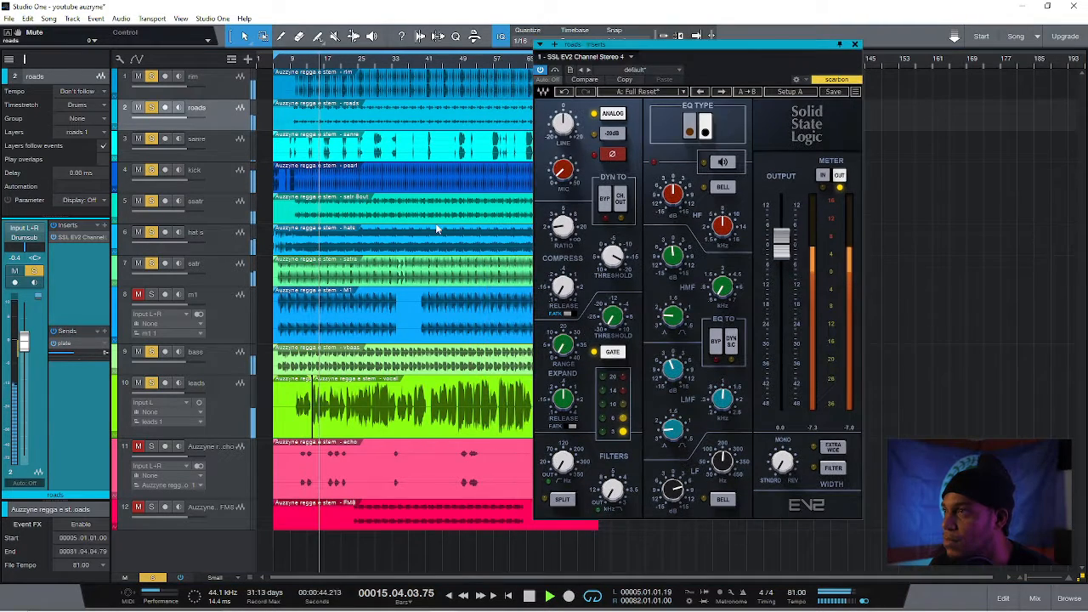
left_click(232, 397)
left_click(229, 115)
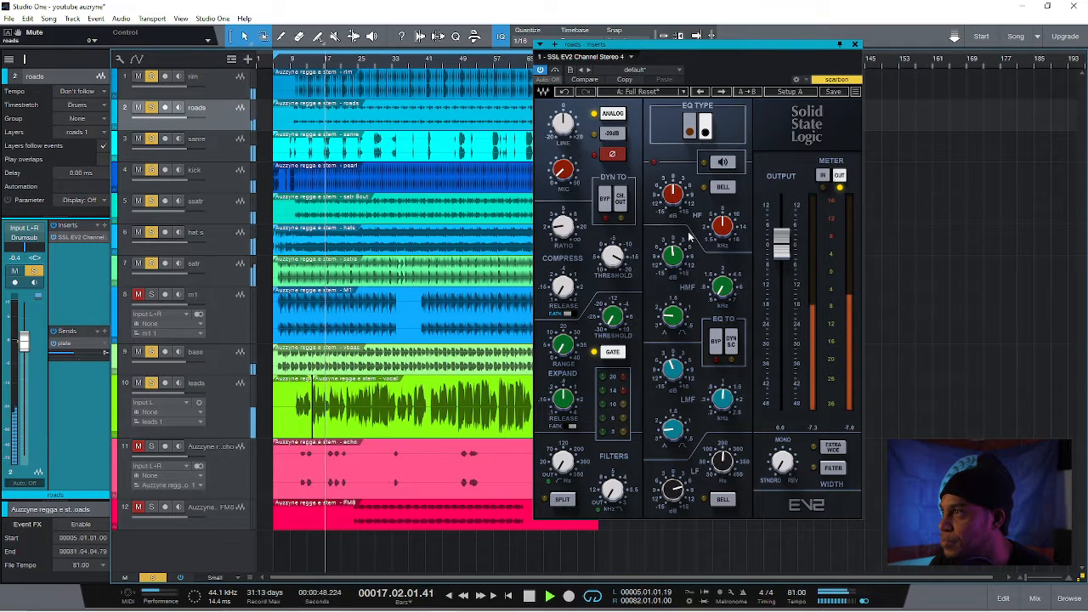
Cut the HMF gain on the roads channel strip, set the HMF frequency to 0.60 kHz, and close the strip
left_click_drag(674, 256, 672, 253)
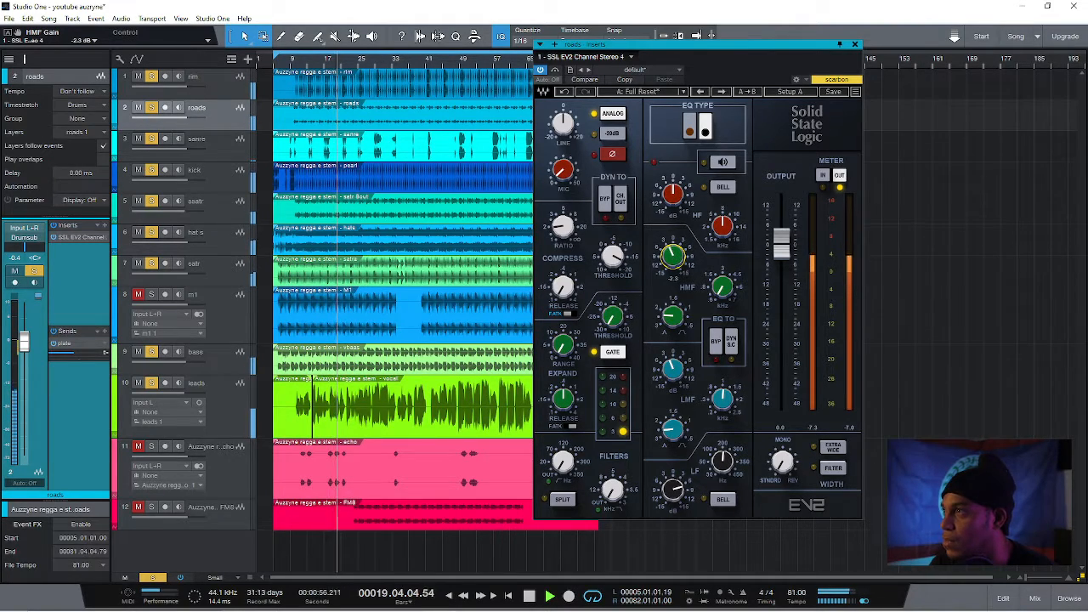
left_click_drag(672, 253, 672, 251)
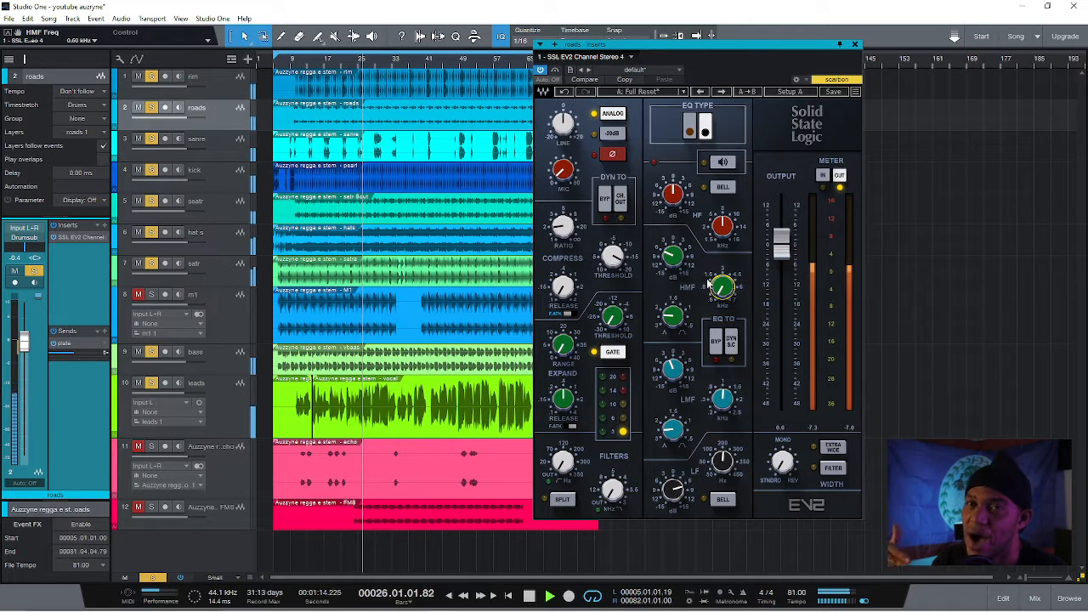
left_click(855, 44)
Unmute the m1 and FM8 tracks, and move the FM8 track directly below m1
left_click(224, 303)
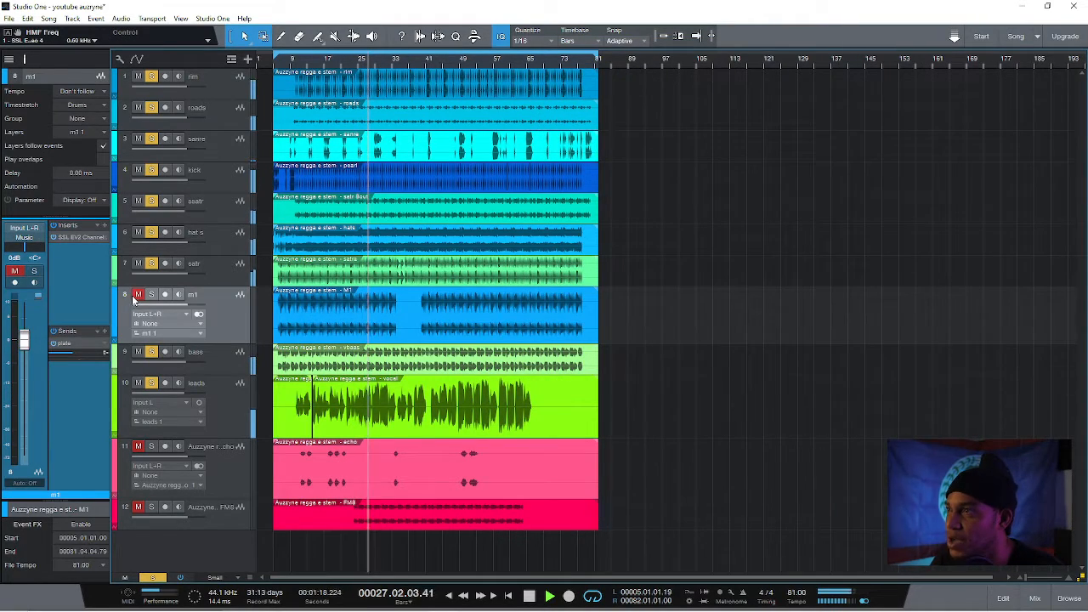
left_click(138, 507)
left_click_drag(215, 510, 215, 362)
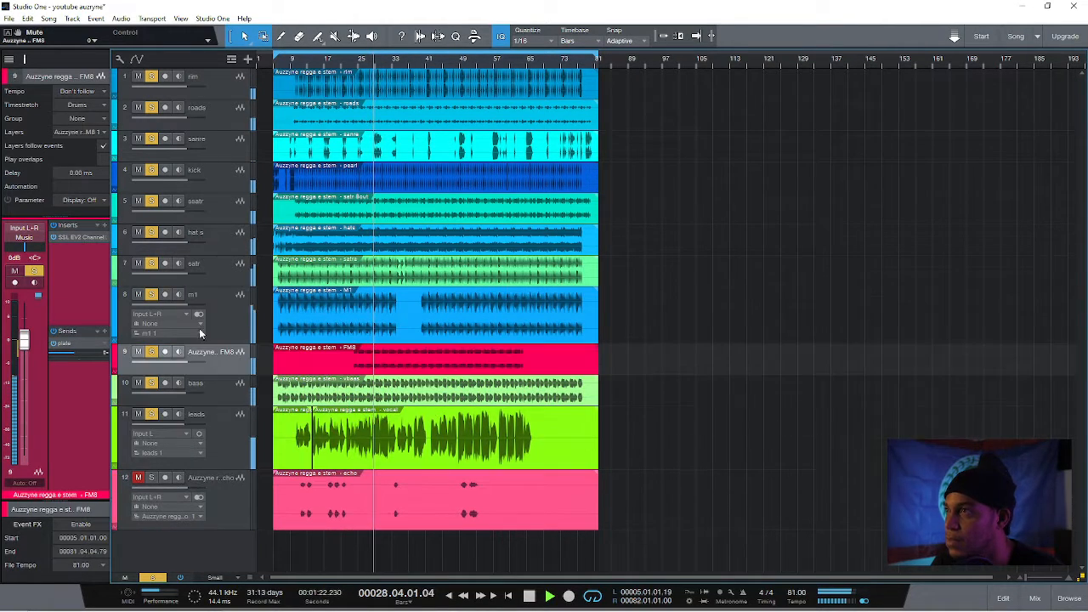
Unmute the echo track and clear all solos, listen to the full mix, and stop playback with leads selected
left_click(212, 441)
left_click(138, 477)
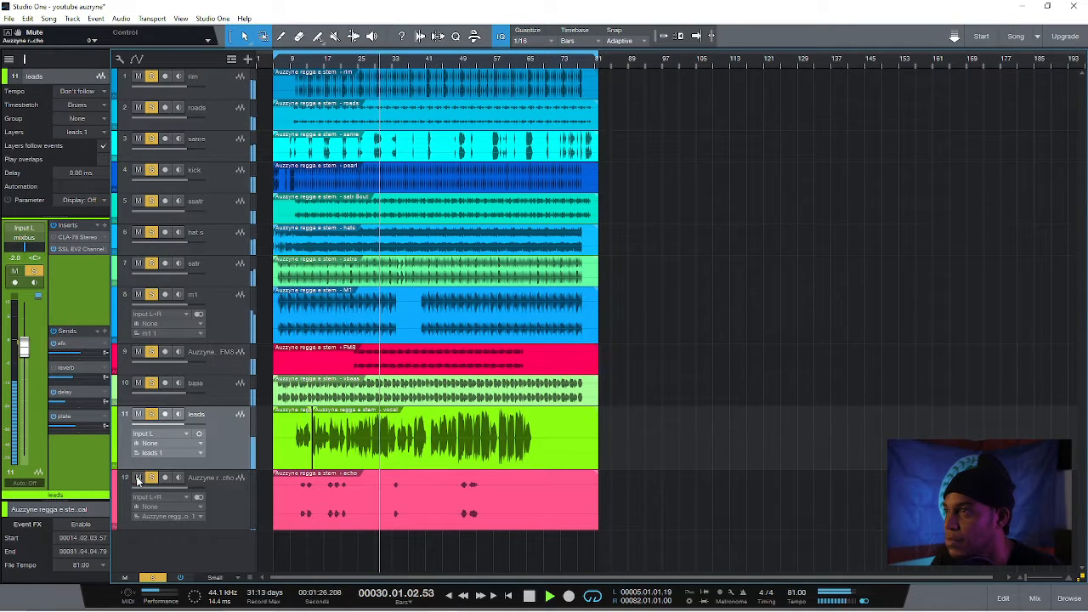
left_click(153, 578)
left_click(230, 515)
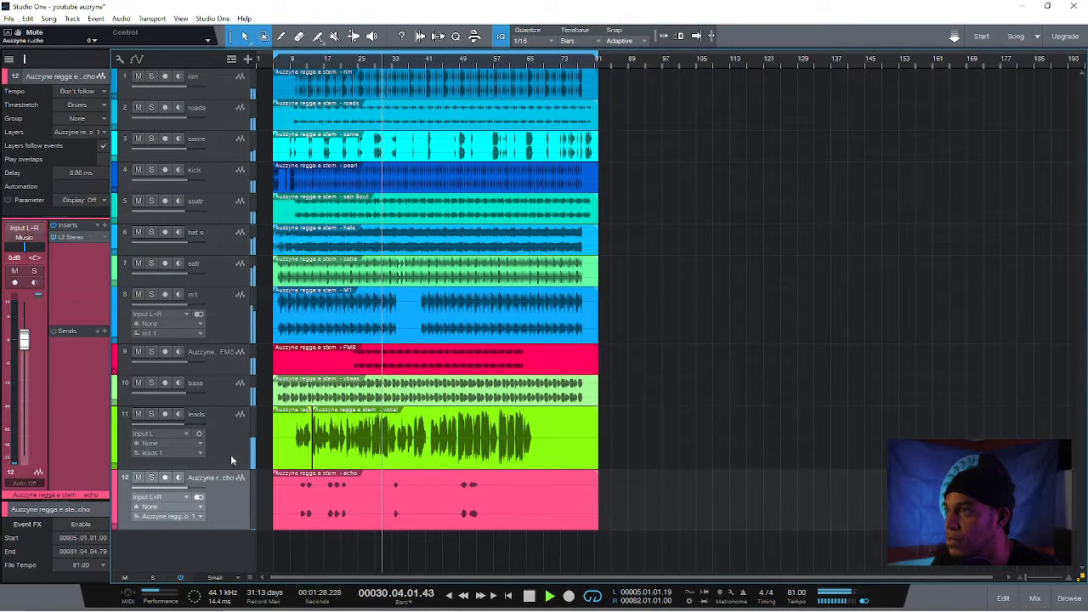
left_click(231, 447)
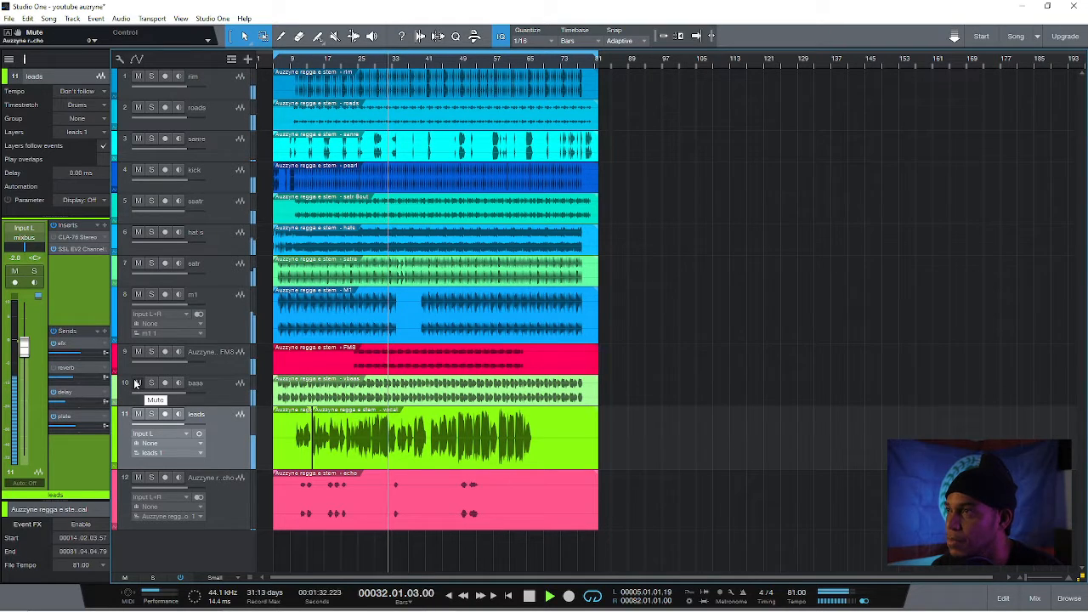
key("space")
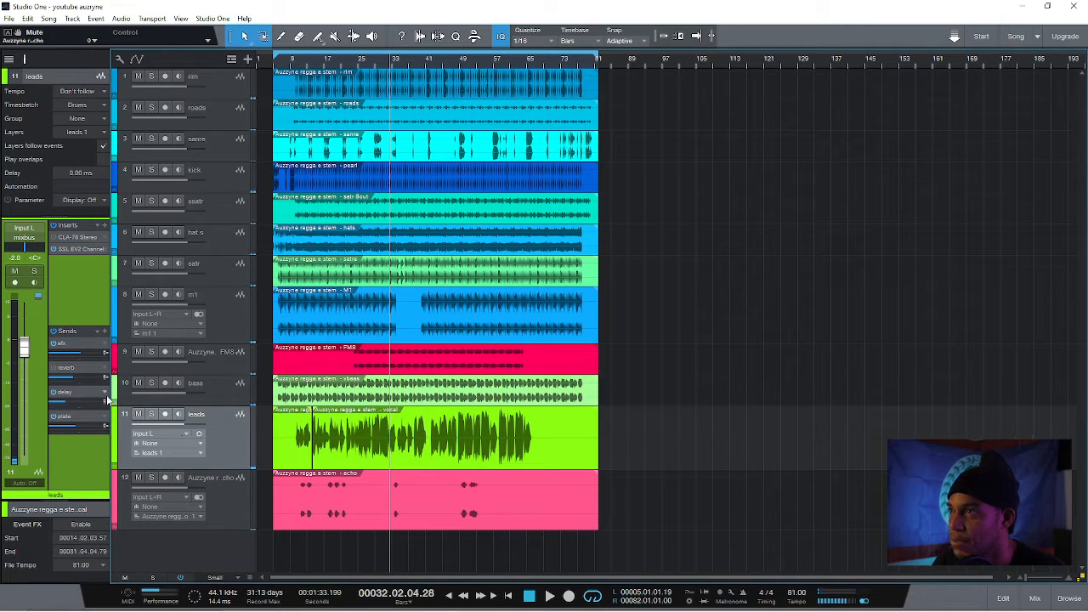
Show the ValhallaPlate on the leads track's reverb send, and solo the leads track during playback
double_click(67, 368)
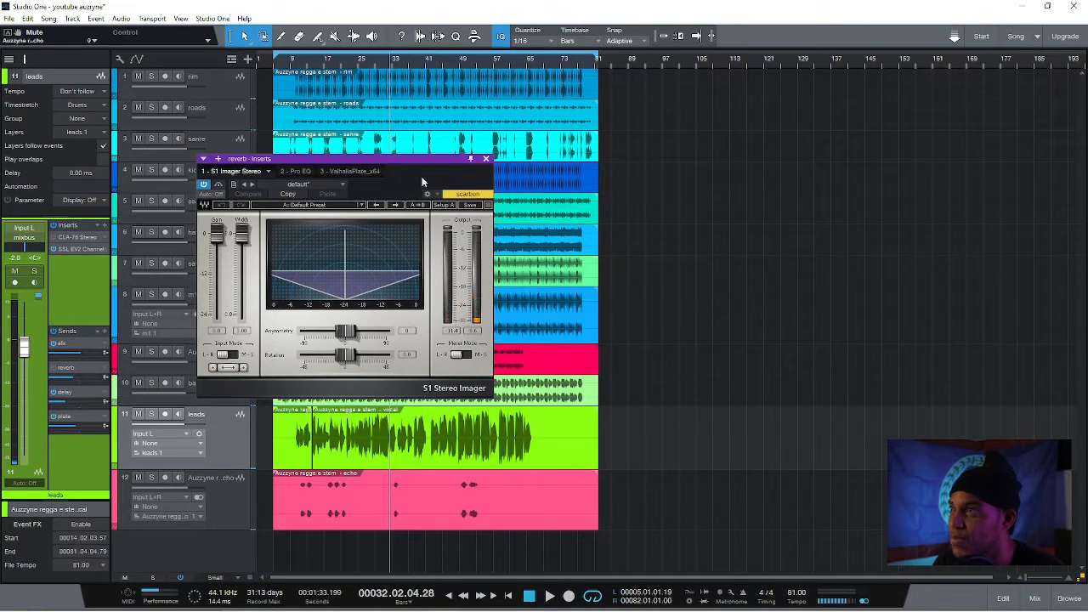
left_click_drag(401, 154, 459, 151)
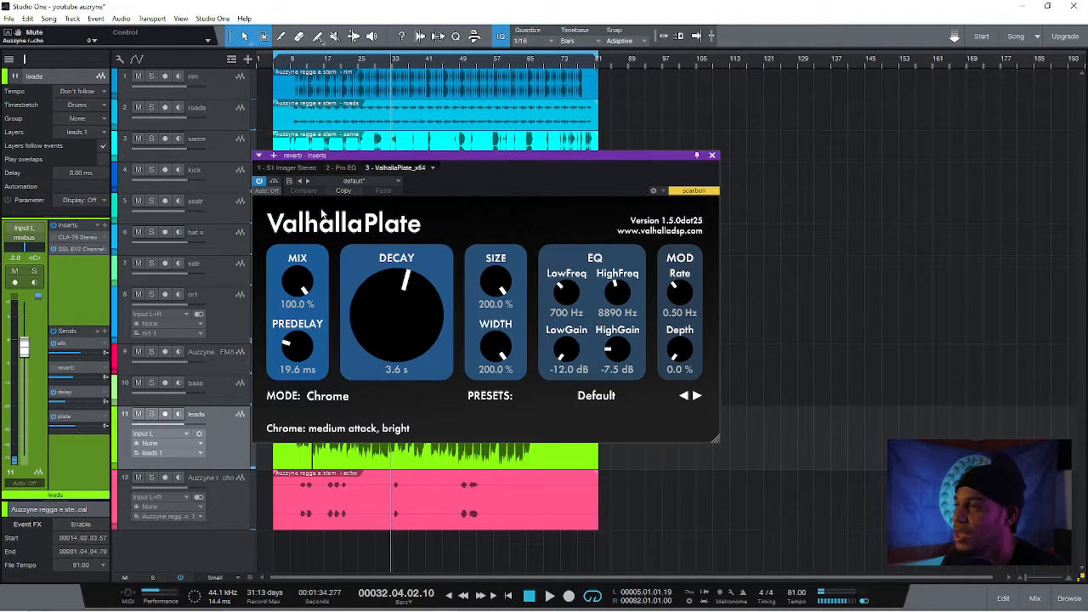
left_click(152, 413)
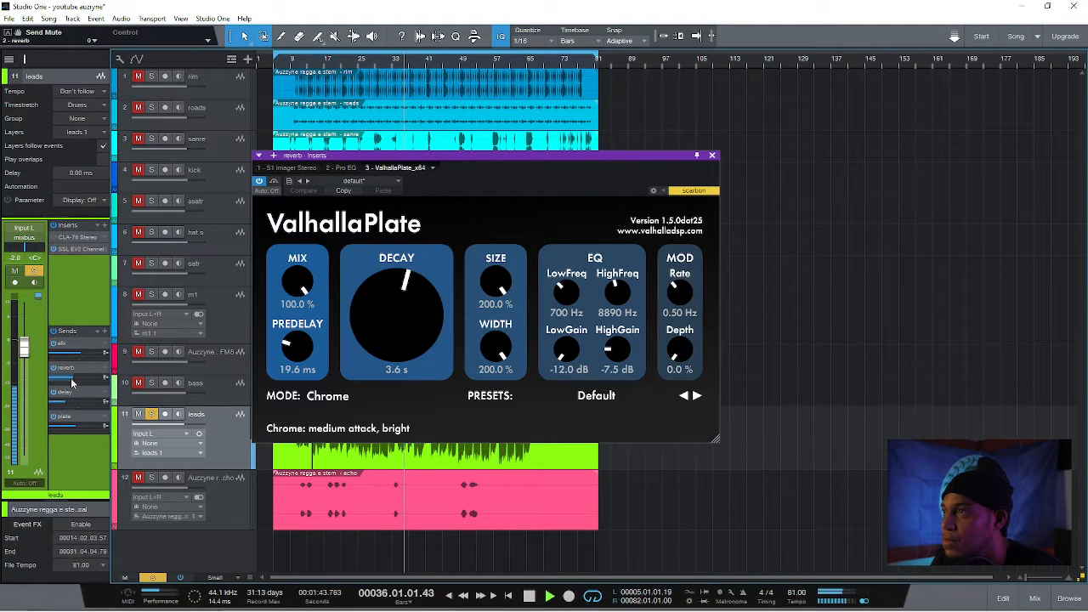
Activate the leads track's reverb send and set its level to about -12.8 dB
mouse_move(72, 379)
left_mouse_down()
mouse_move(85, 379)
mouse_move(74, 383)
left_mouse_up()
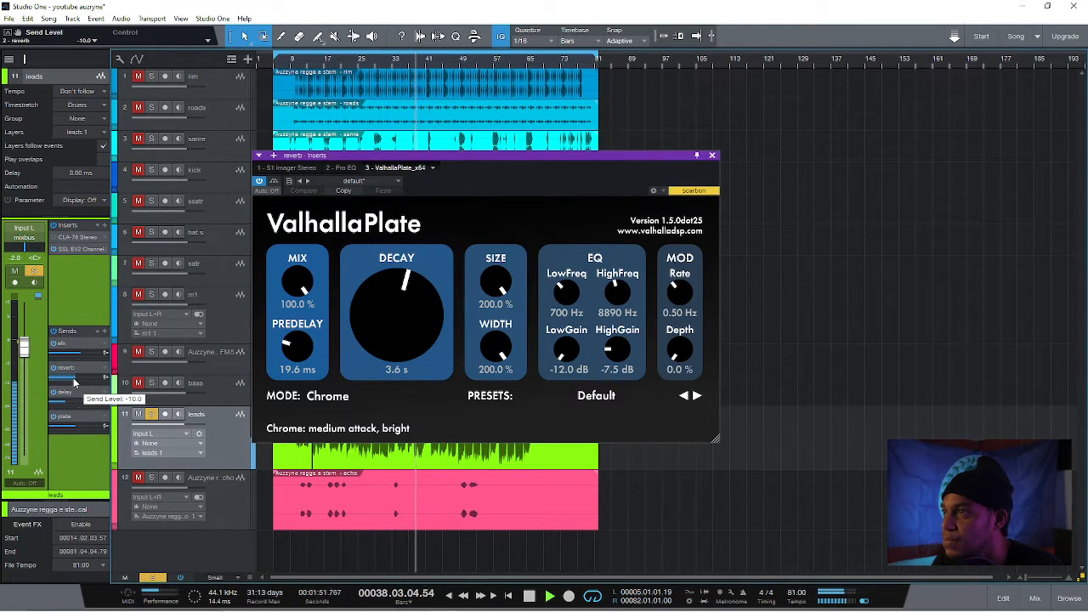
left_click_drag(74, 384, 74, 384)
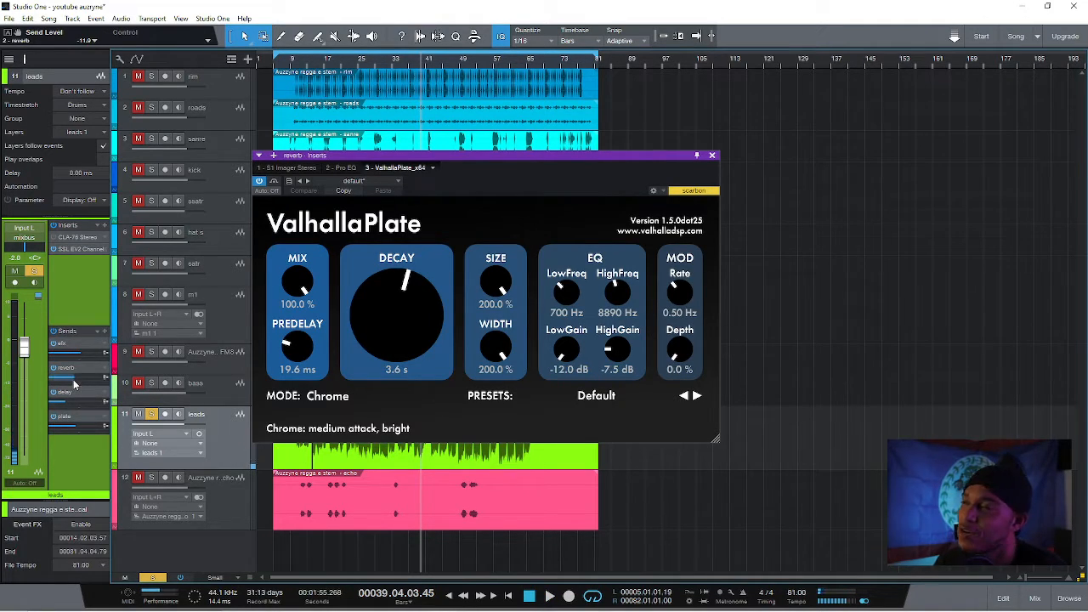
key("space")
key("space")
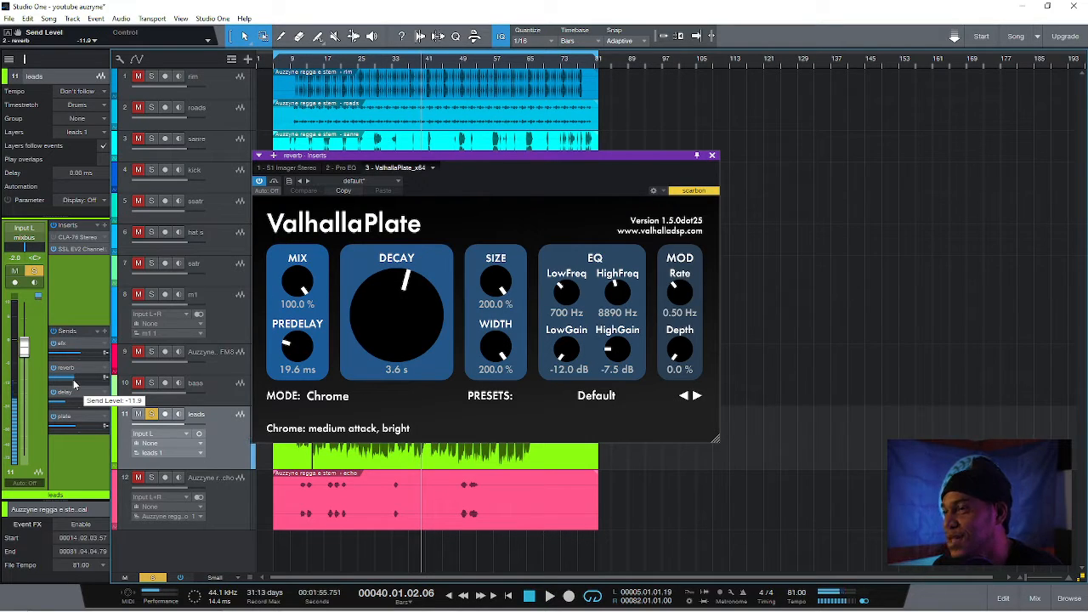
key("space")
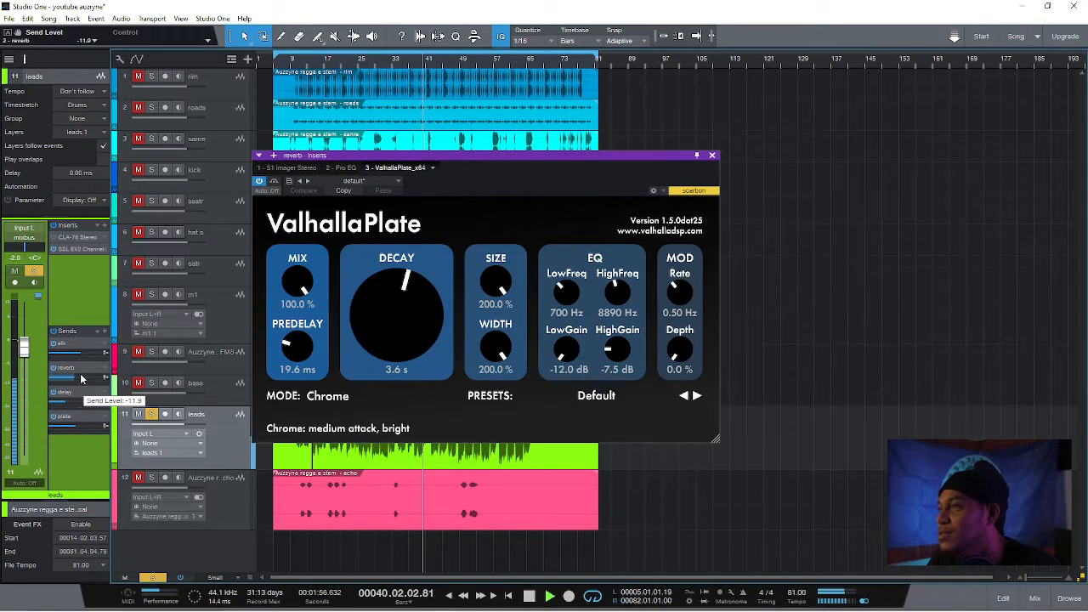
left_click_drag(72, 378, 69, 377)
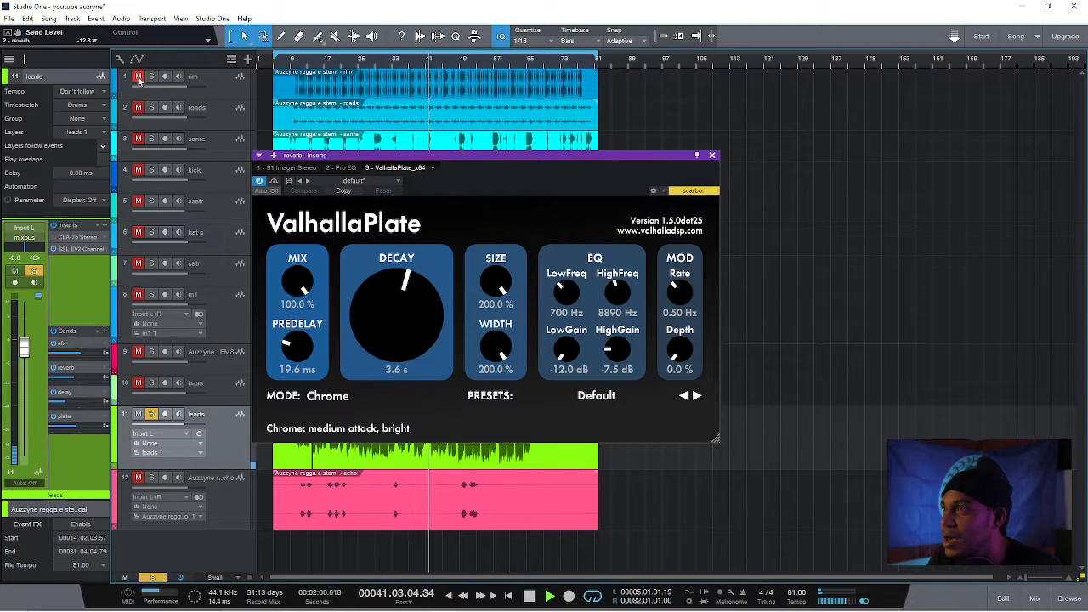
Unmute the roads, bass, hat s, sanre, rim, kick, ssatr and satr tracks to hear them with the vocal
left_click(138, 108)
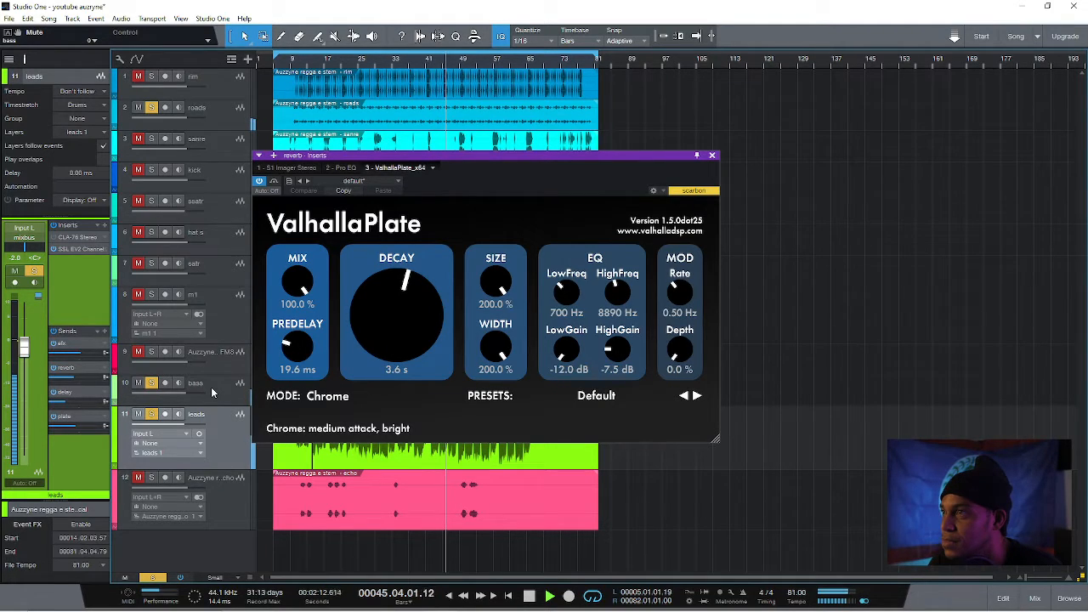
left_click(138, 235)
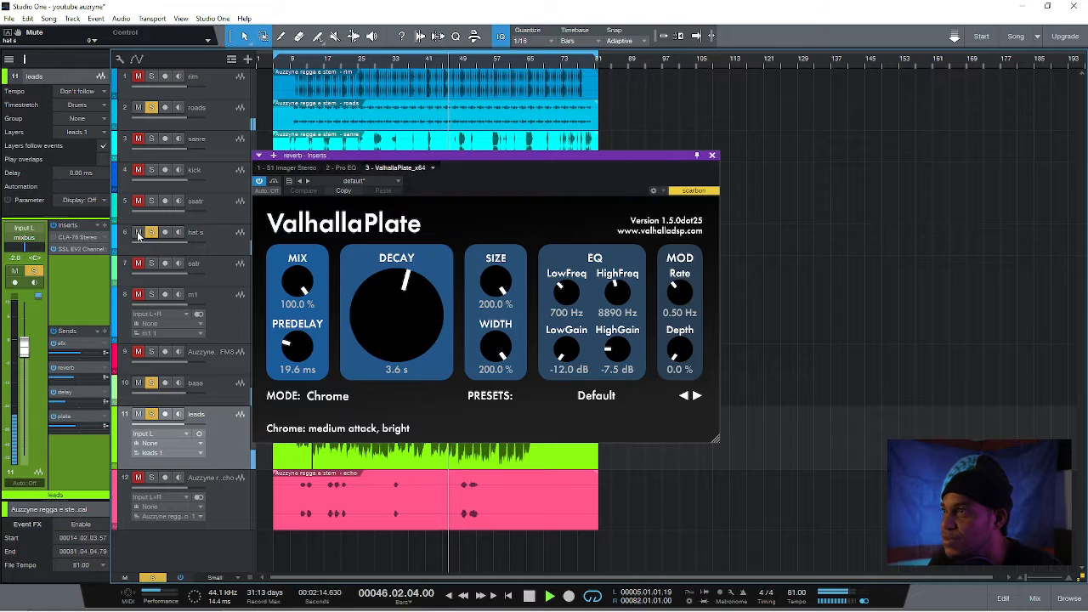
left_click(138, 139)
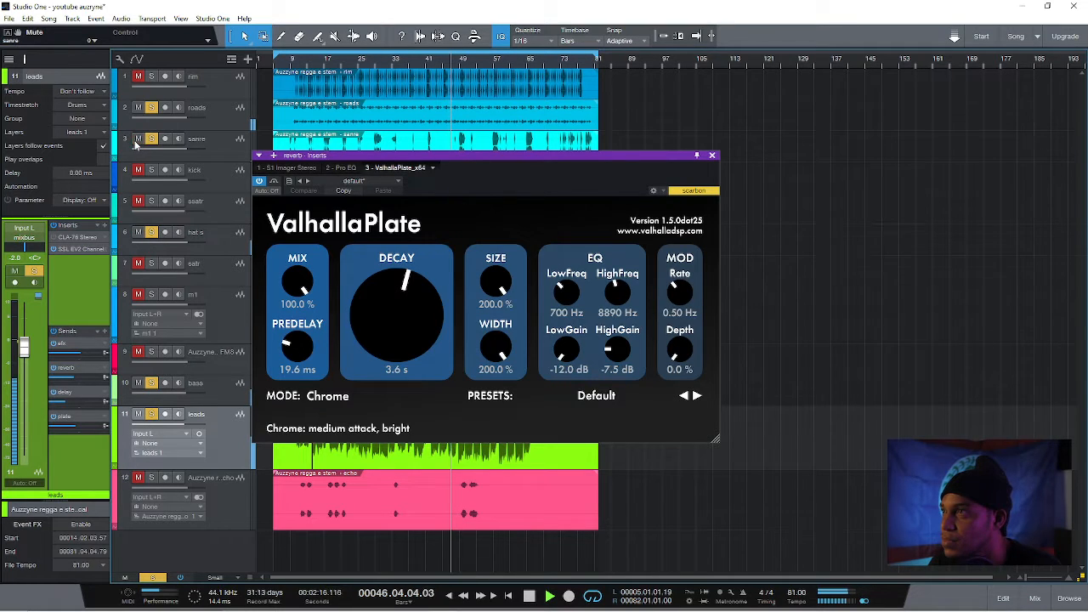
left_click(138, 77)
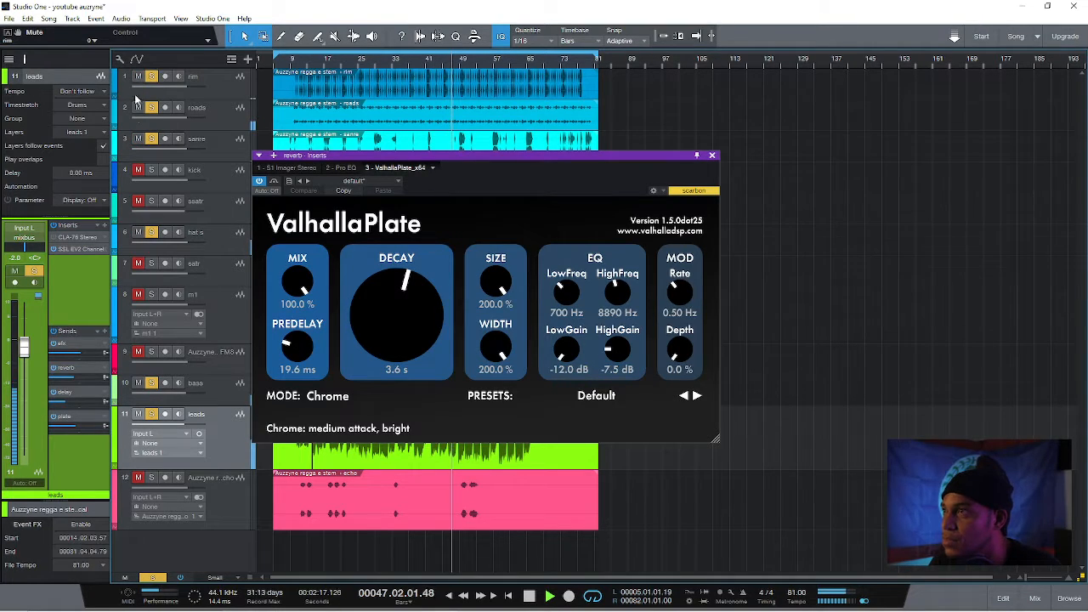
left_click(138, 201)
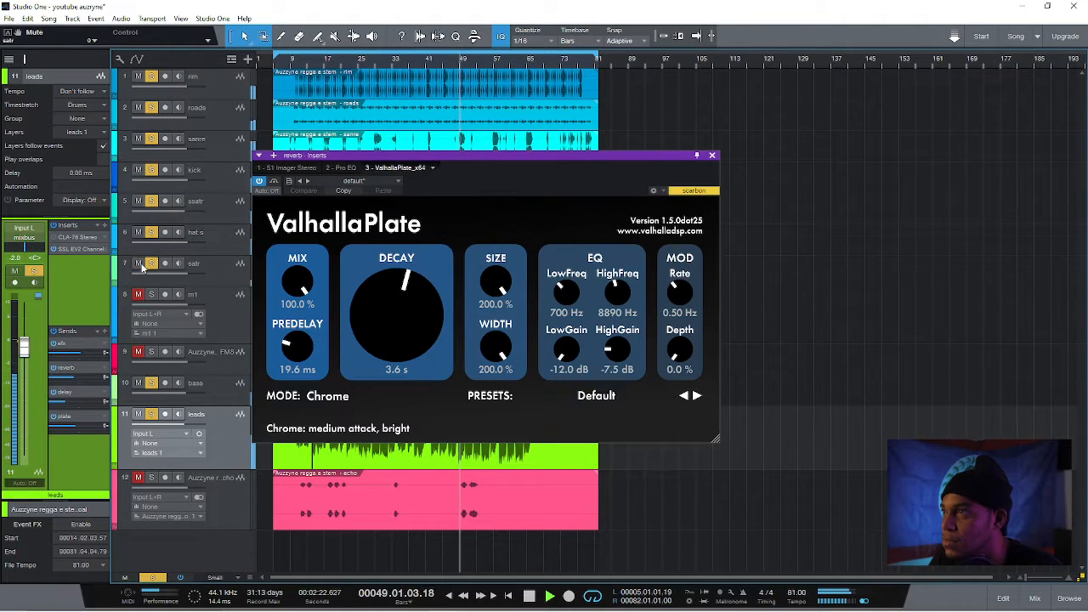
Move the ValhallaPlate window aside and unmute the echo, m1 and FM8 tracks
left_click_drag(454, 167, 520, 142)
left_click(136, 478)
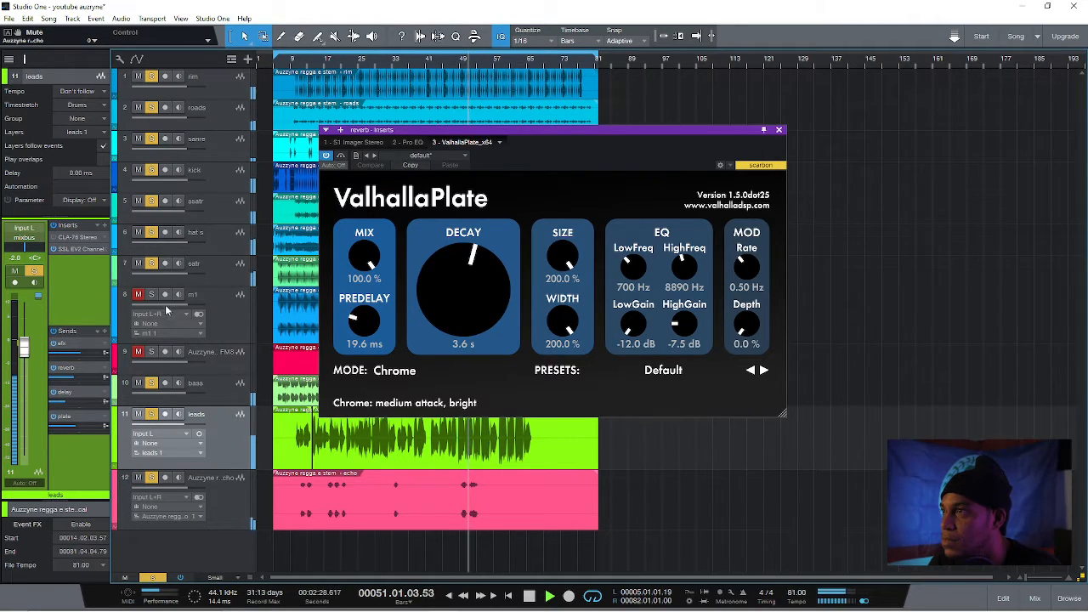
left_click(138, 294)
left_click(140, 353)
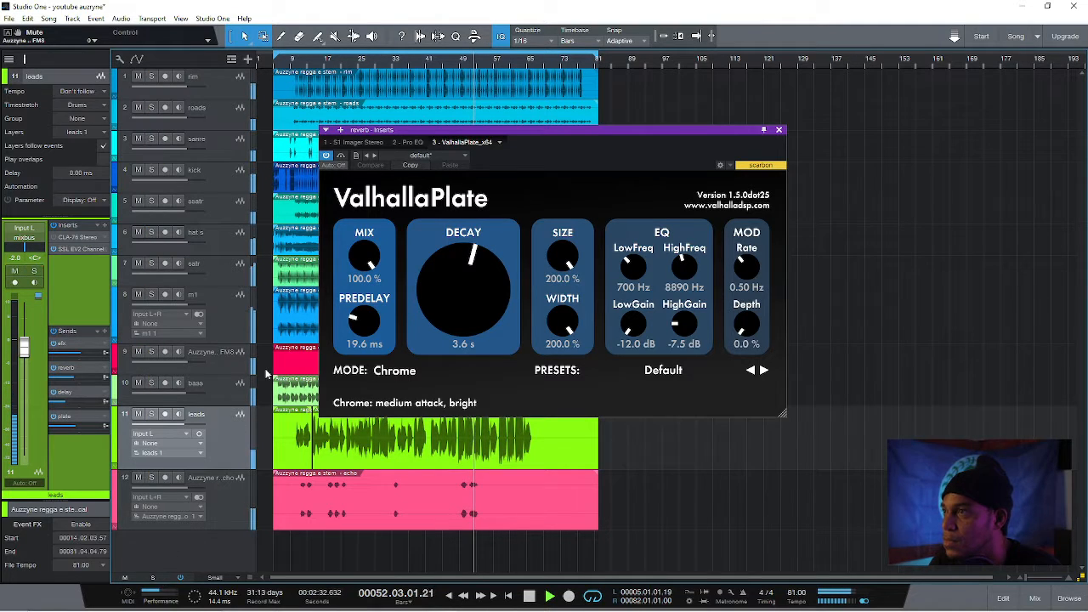
Check the FM8 track's SSL EV2 channel strip, close it, and briefly audition the track in solo
left_click(218, 358)
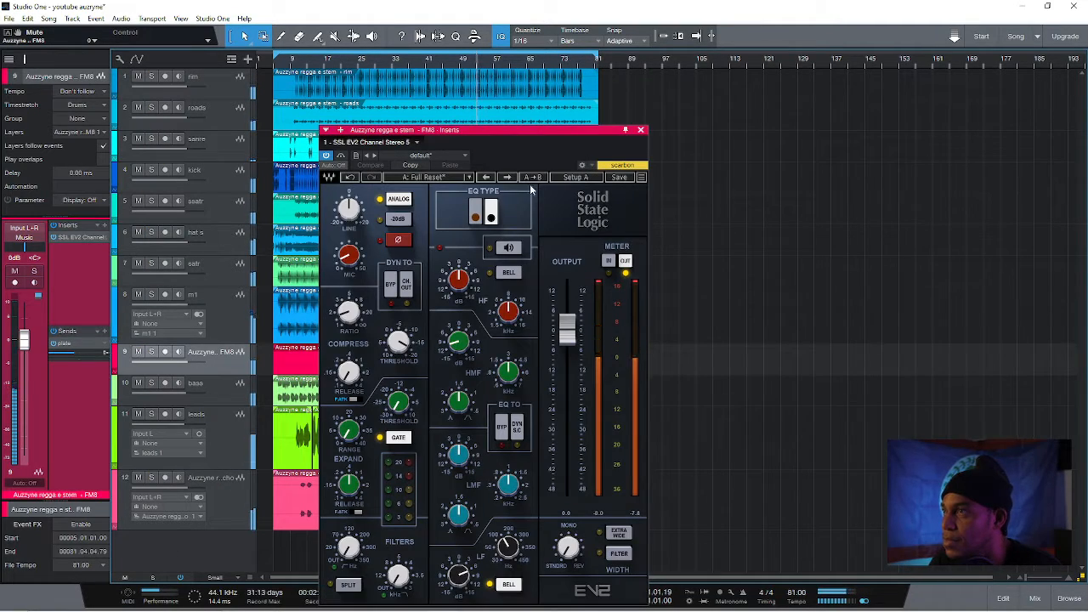
left_click(640, 129)
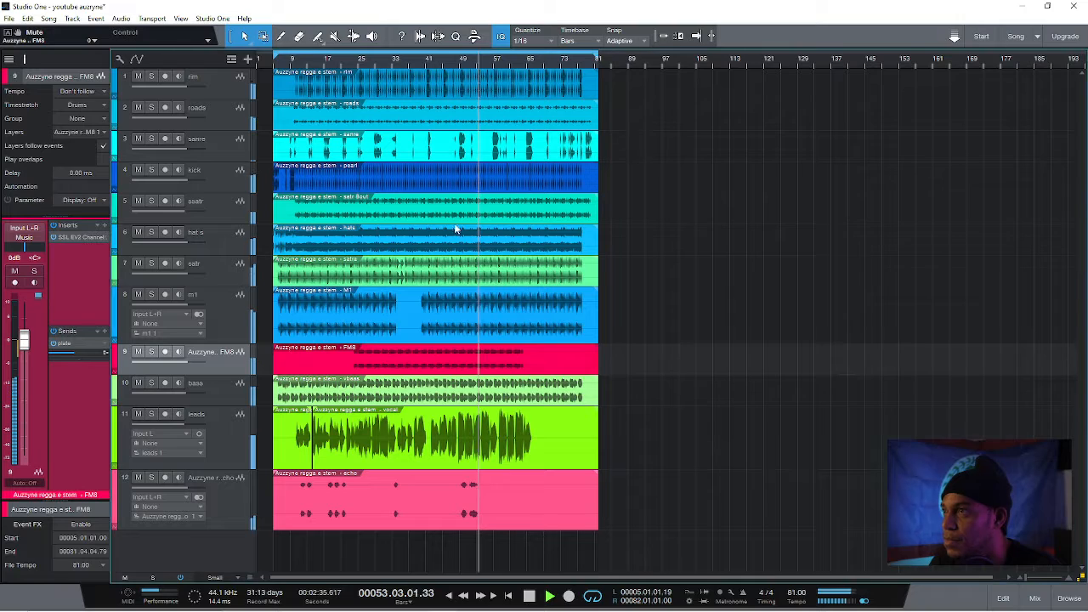
left_click(152, 352)
left_click(153, 352)
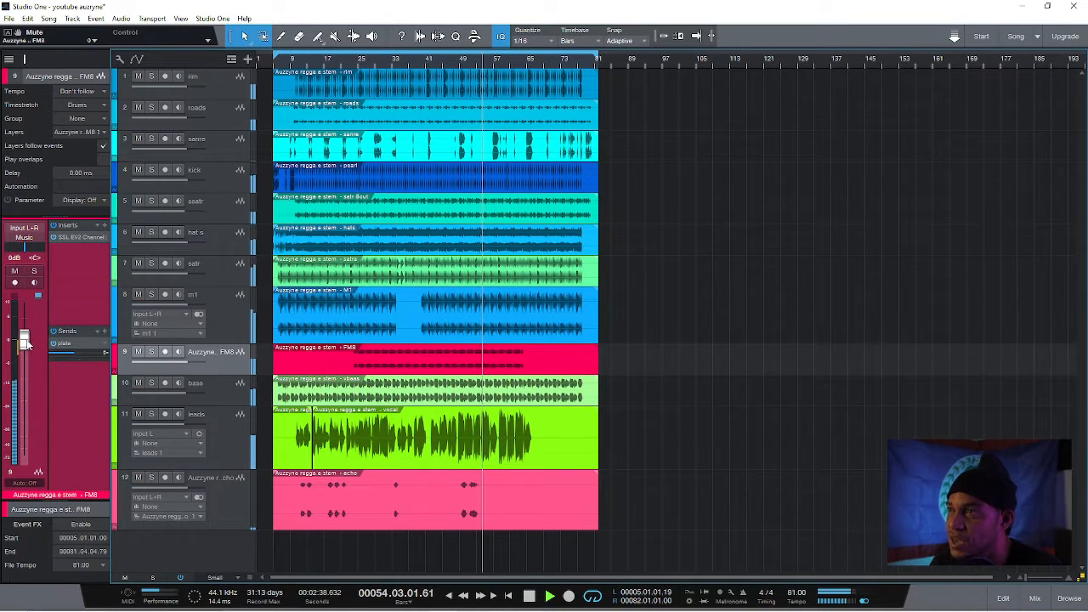
Lower the FM8 track's volume to -2.5 dB
left_click_drag(25, 342, 26, 353)
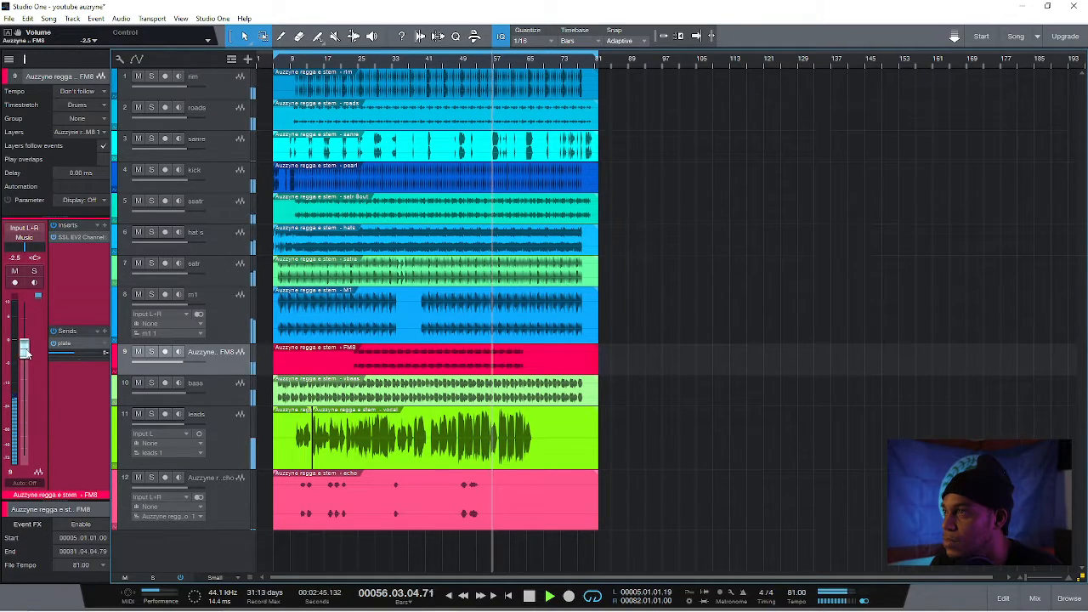
Set the HF gain in the leads track's SSL EV2 channel strip to 3.4 dB and close the plug-in
left_click(223, 442)
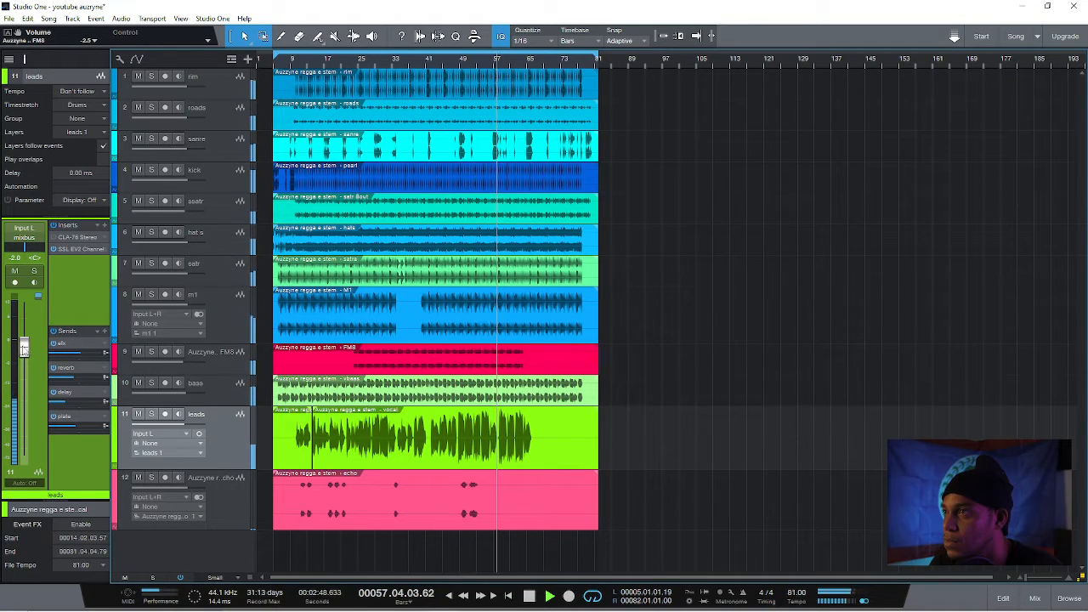
left_click(77, 249)
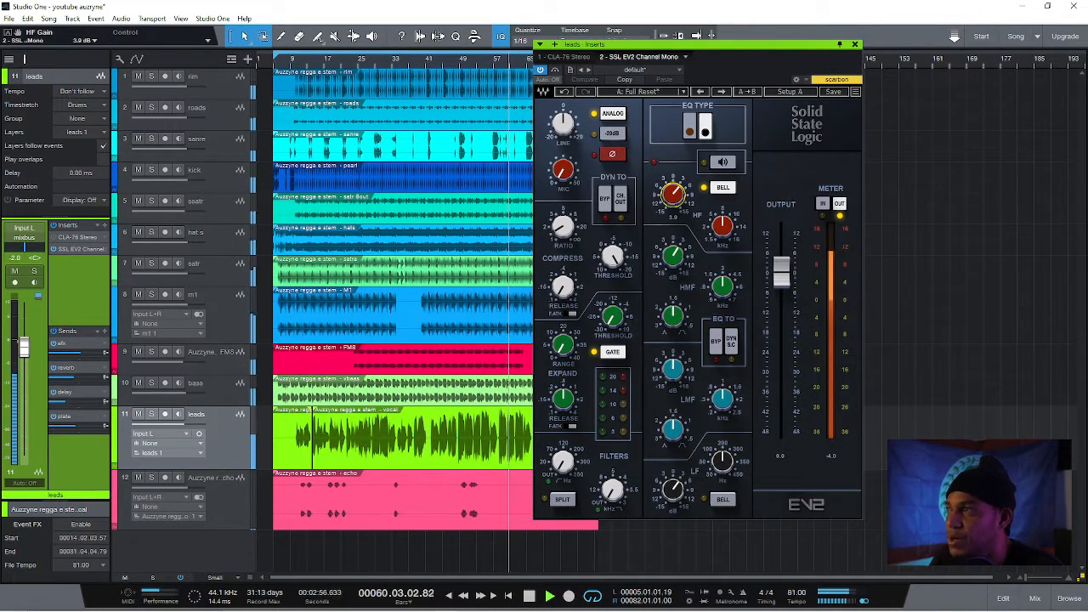
left_click_drag(673, 195, 674, 198)
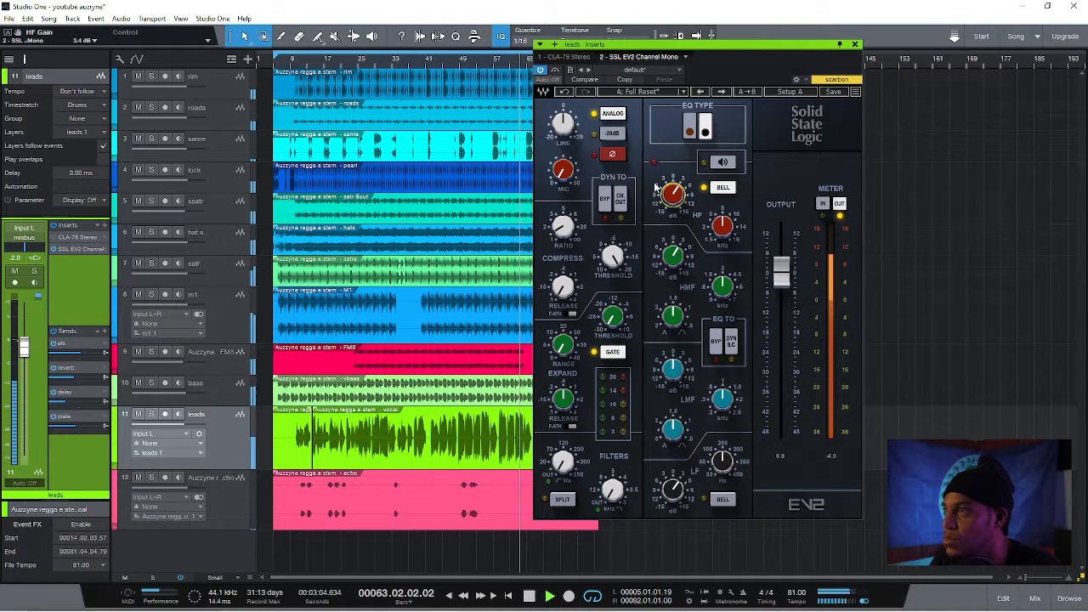
left_click(855, 45)
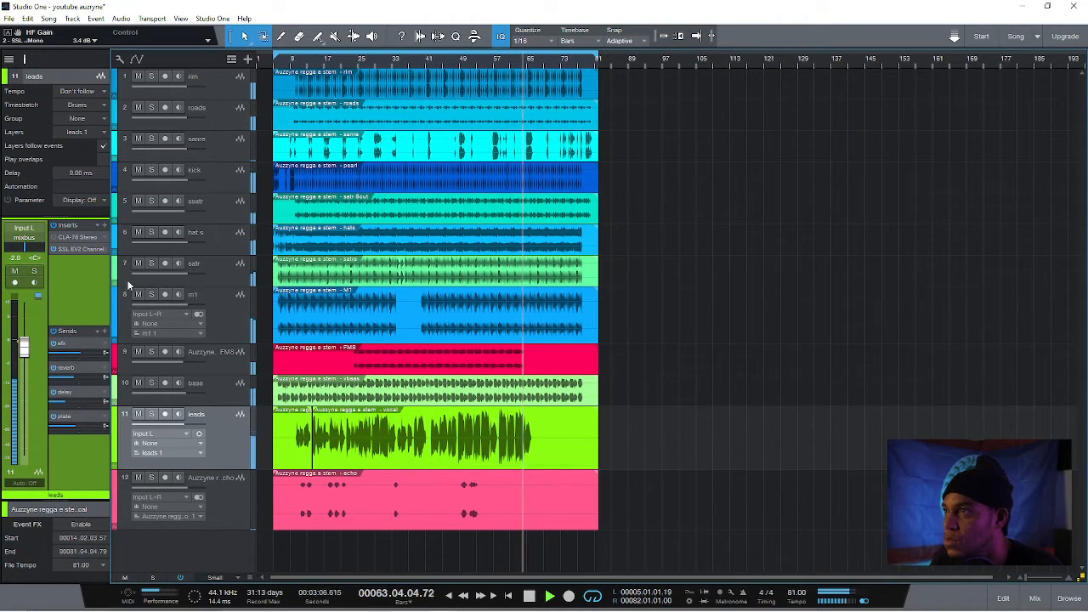
Find the DeEsser Mono plug-in among the Dynamics effects and insert it on the leads track
left_click(108, 227)
type("ds")
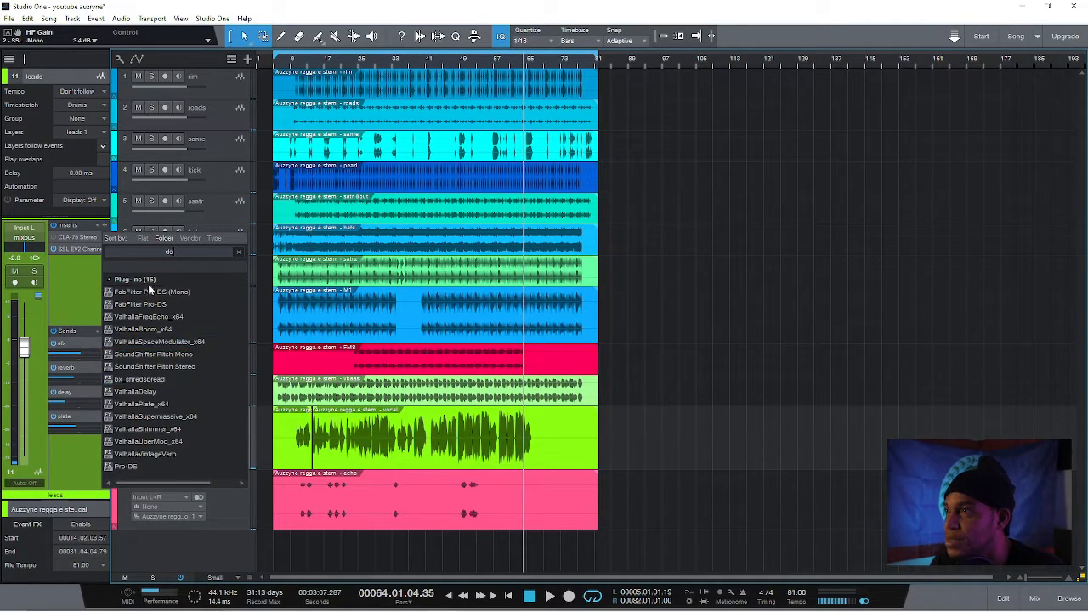
key("BackSpace")
key("BackSpace")
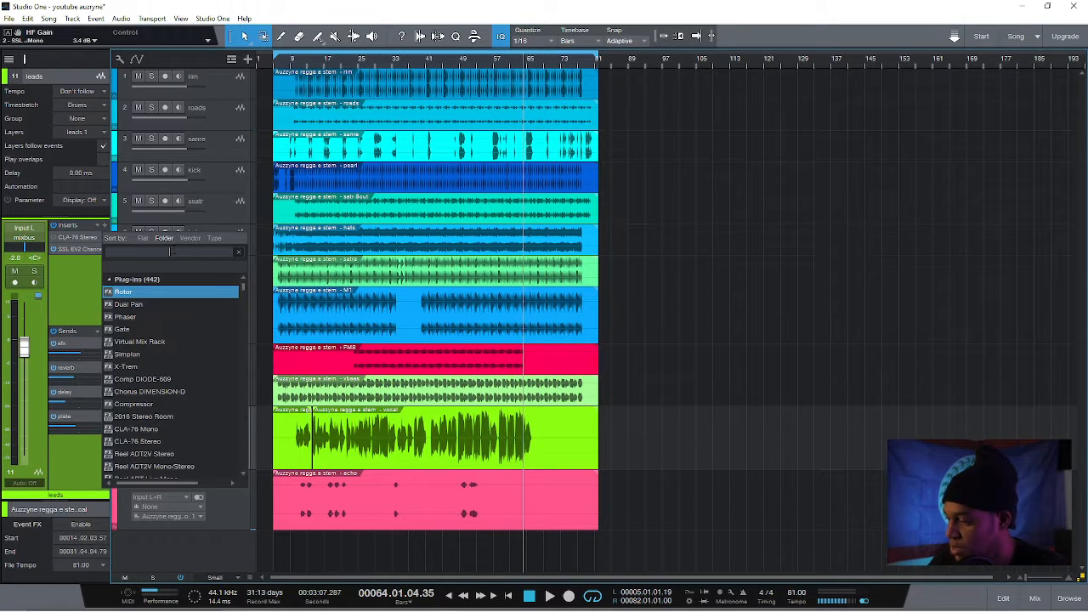
type("des")
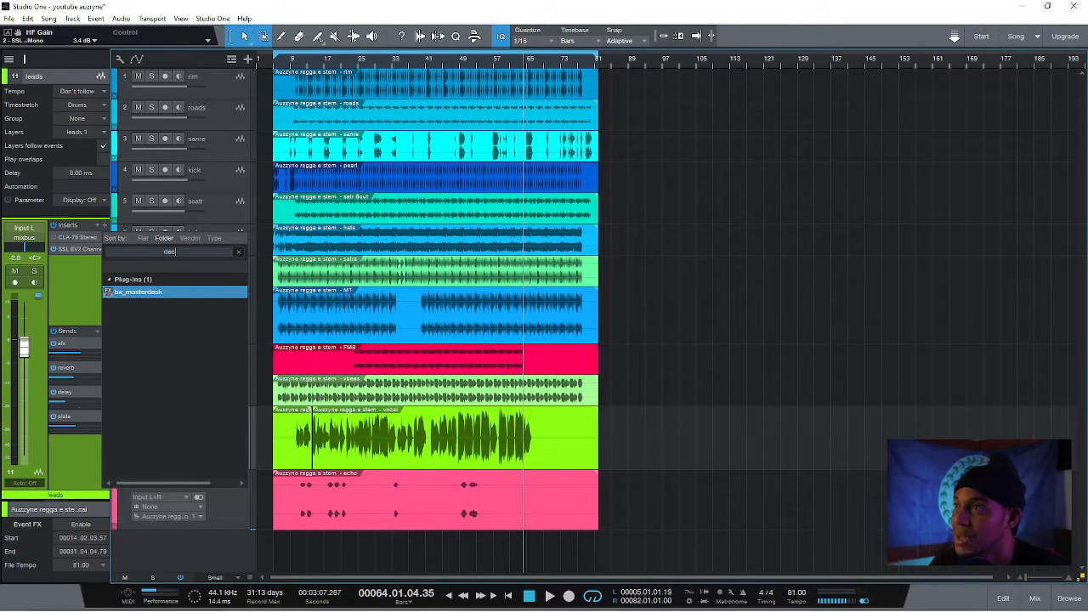
type("ser")
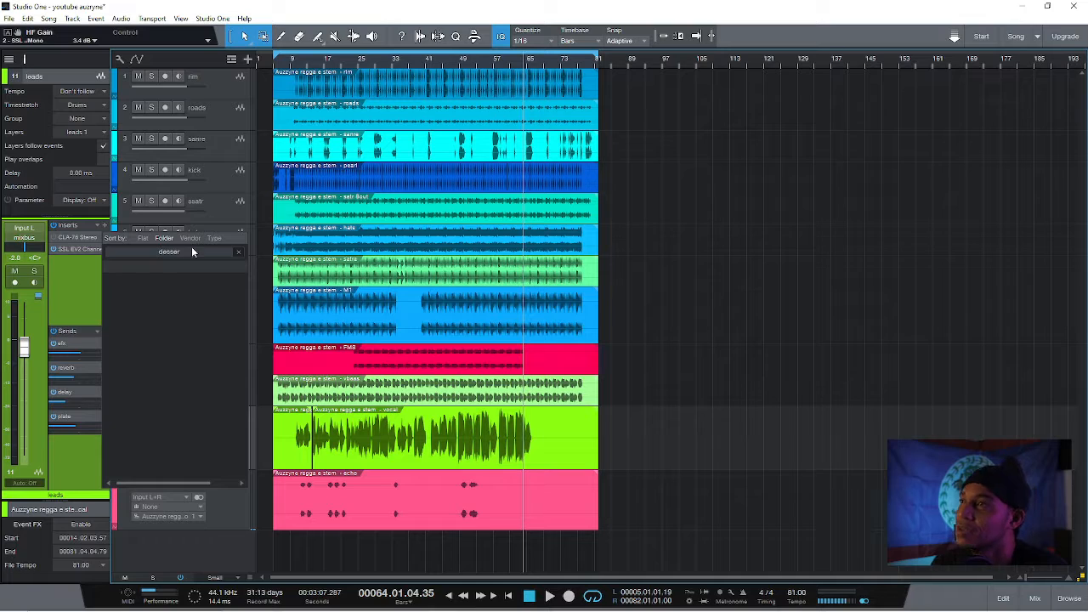
left_click(239, 252)
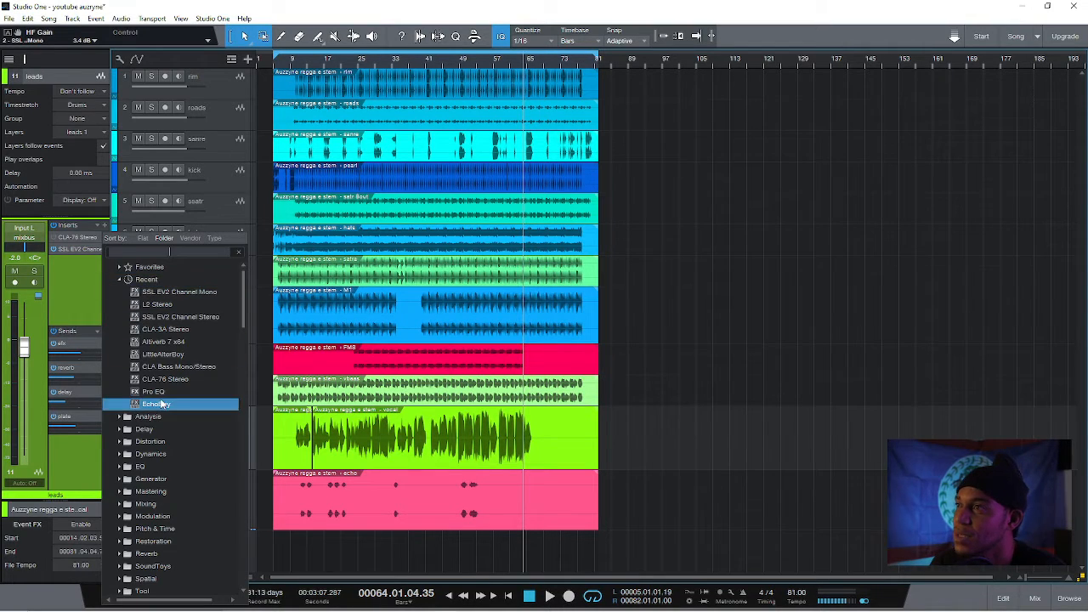
left_click(123, 455)
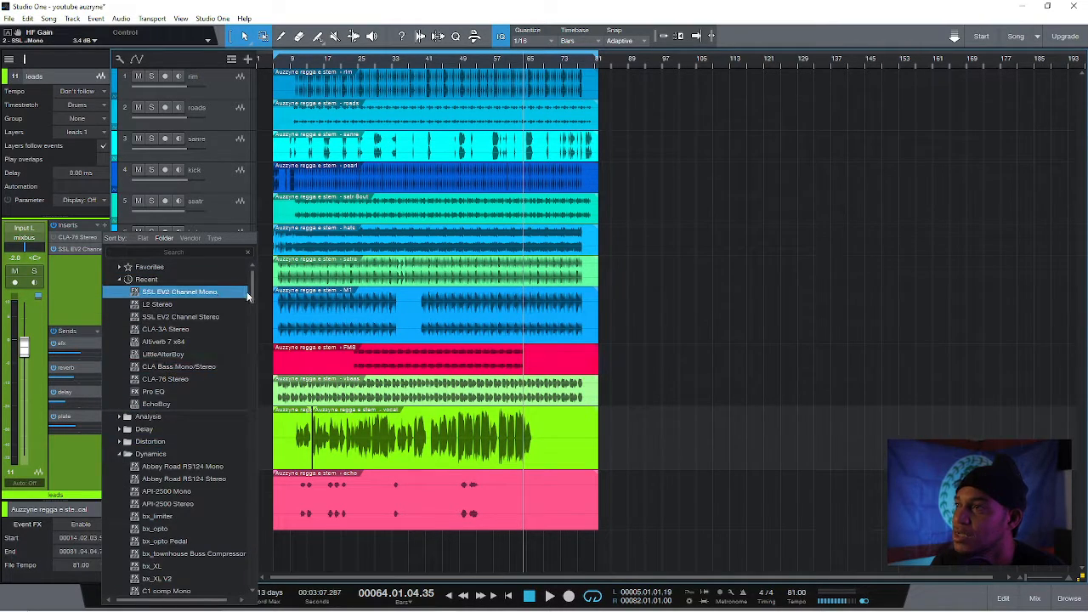
scroll(255, 330, "down", 10)
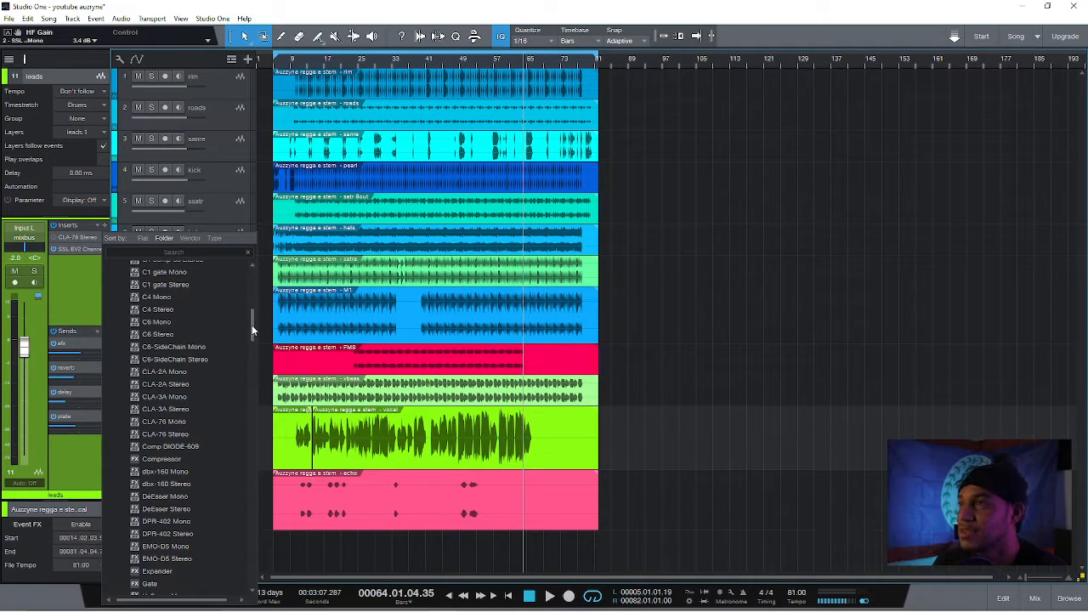
left_click_drag(253, 329, 252, 337)
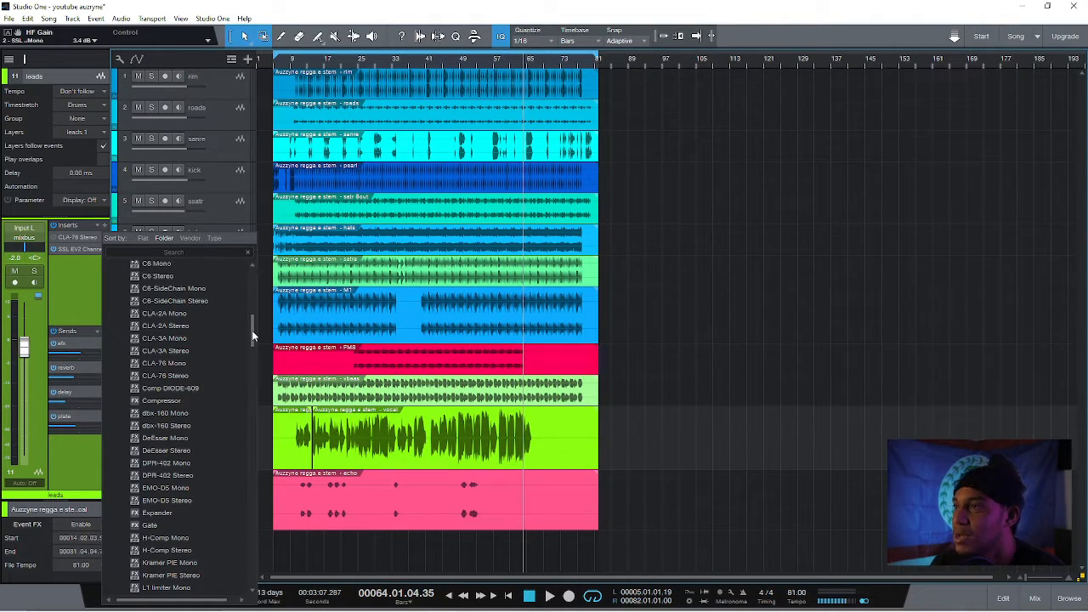
left_click_drag(253, 337, 253, 342)
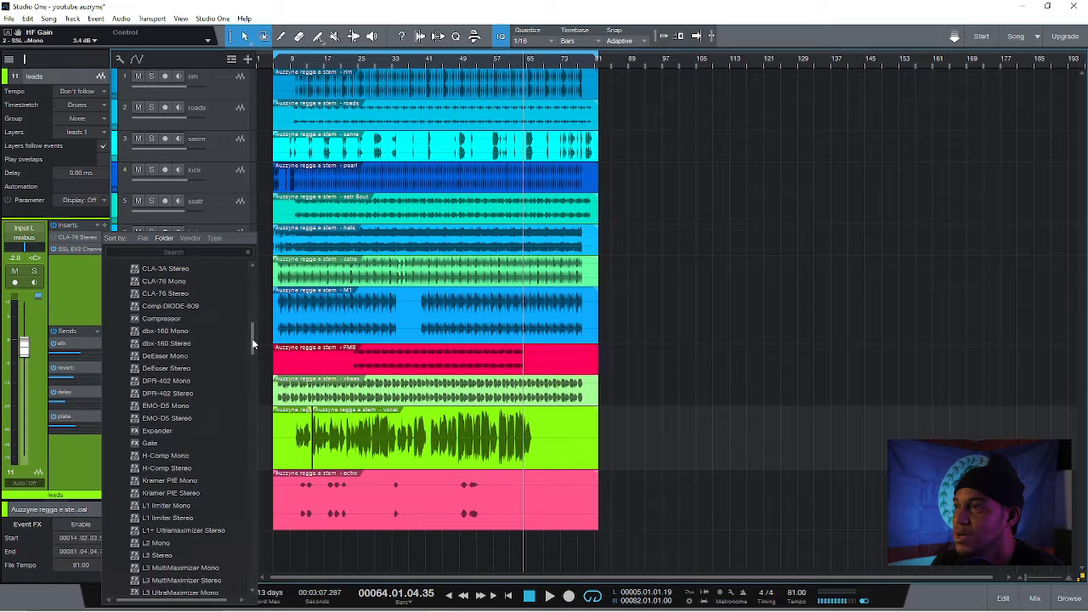
double_click(205, 357)
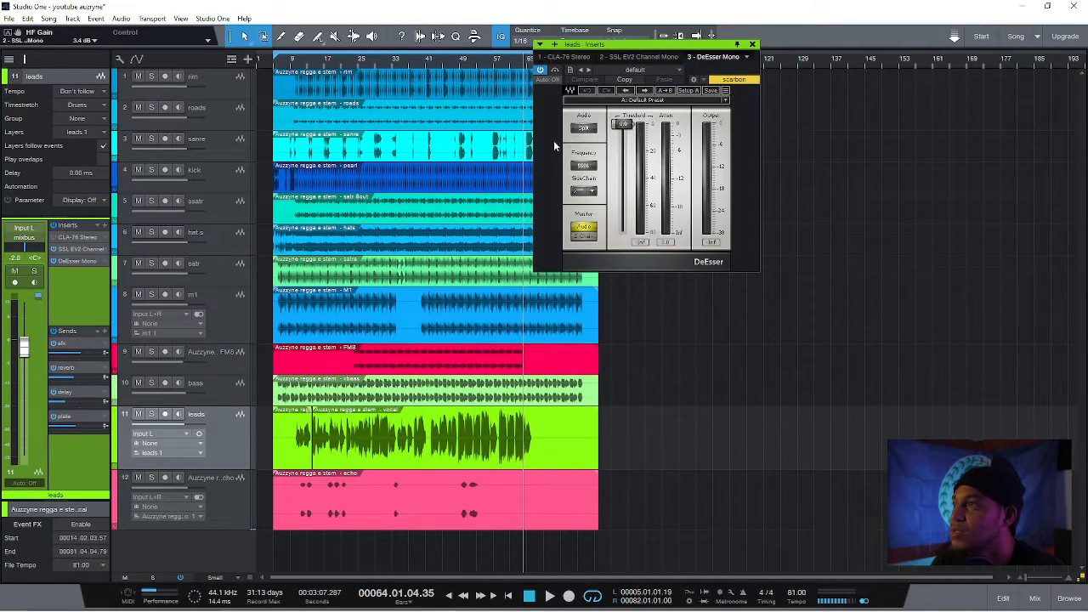
Play the song from about bar 14 and set the leads track's DeEsser threshold to -22.2 dB
left_click(312, 61)
key("space")
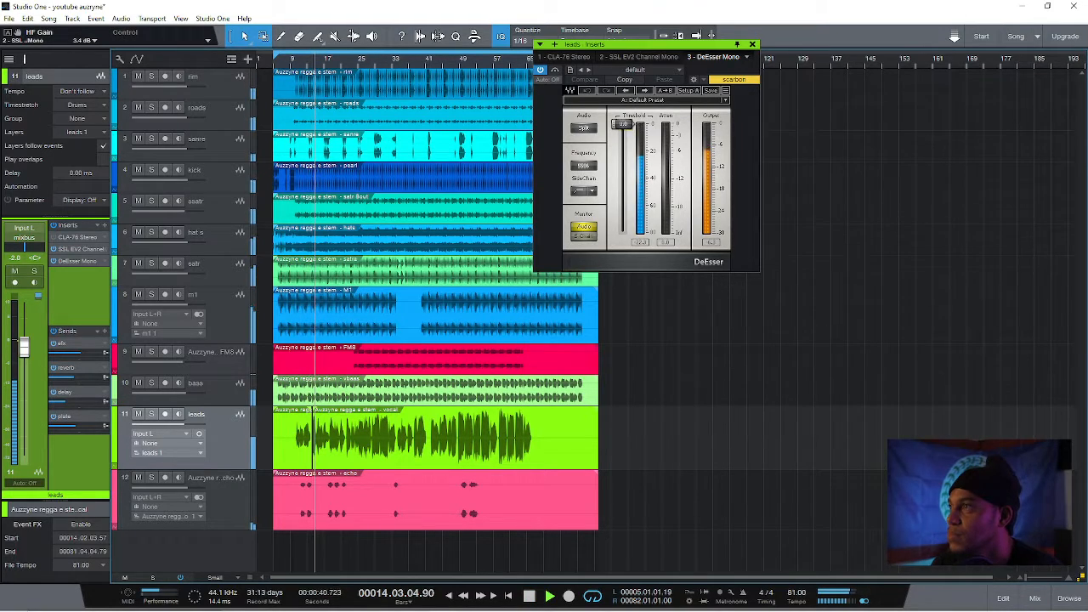
left_click_drag(623, 124, 623, 153)
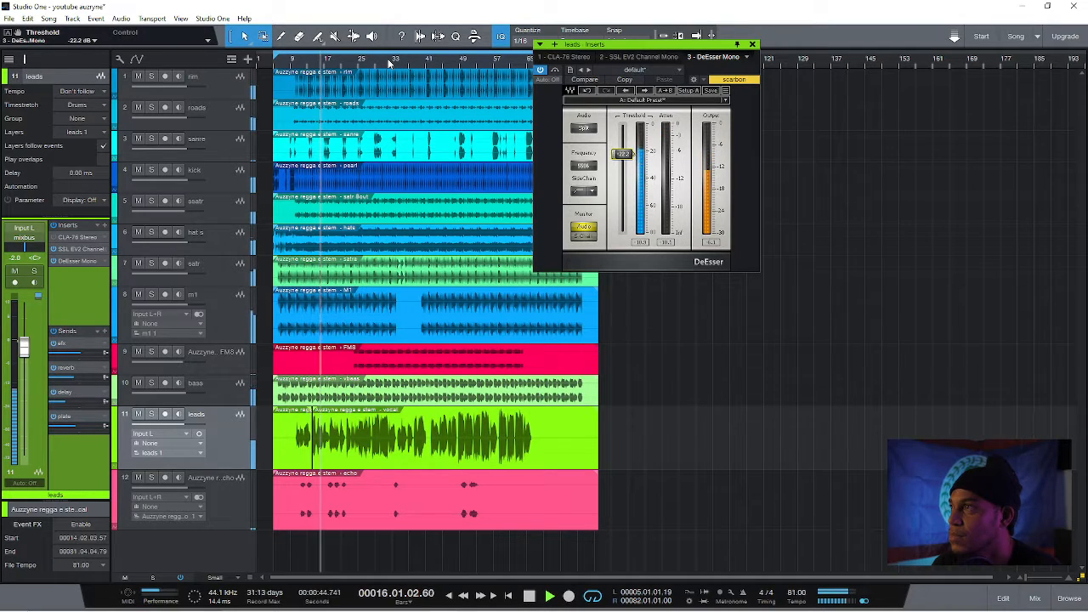
Set the HMF gain in the leads track's SSL EV2 channel strip to 2.9 dB and stop playback
left_click(82, 250)
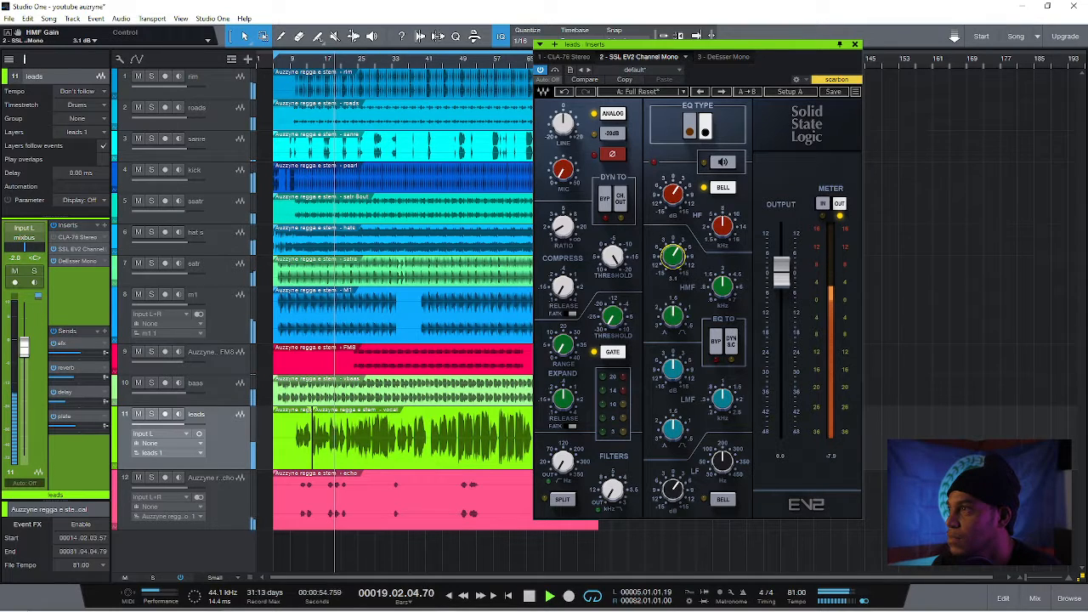
left_click_drag(677, 259, 676, 261)
key("space")
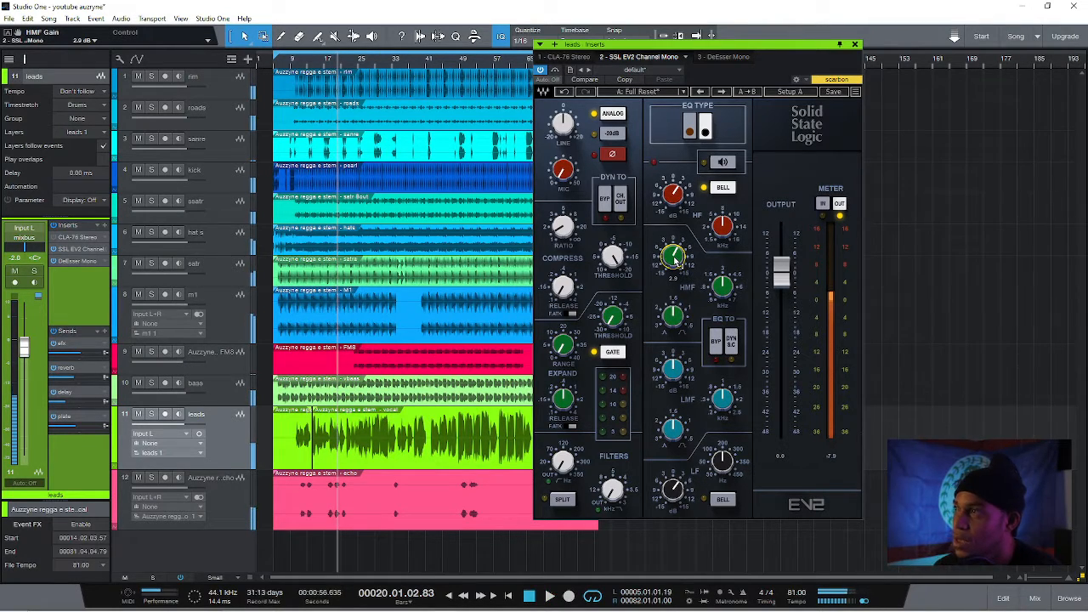